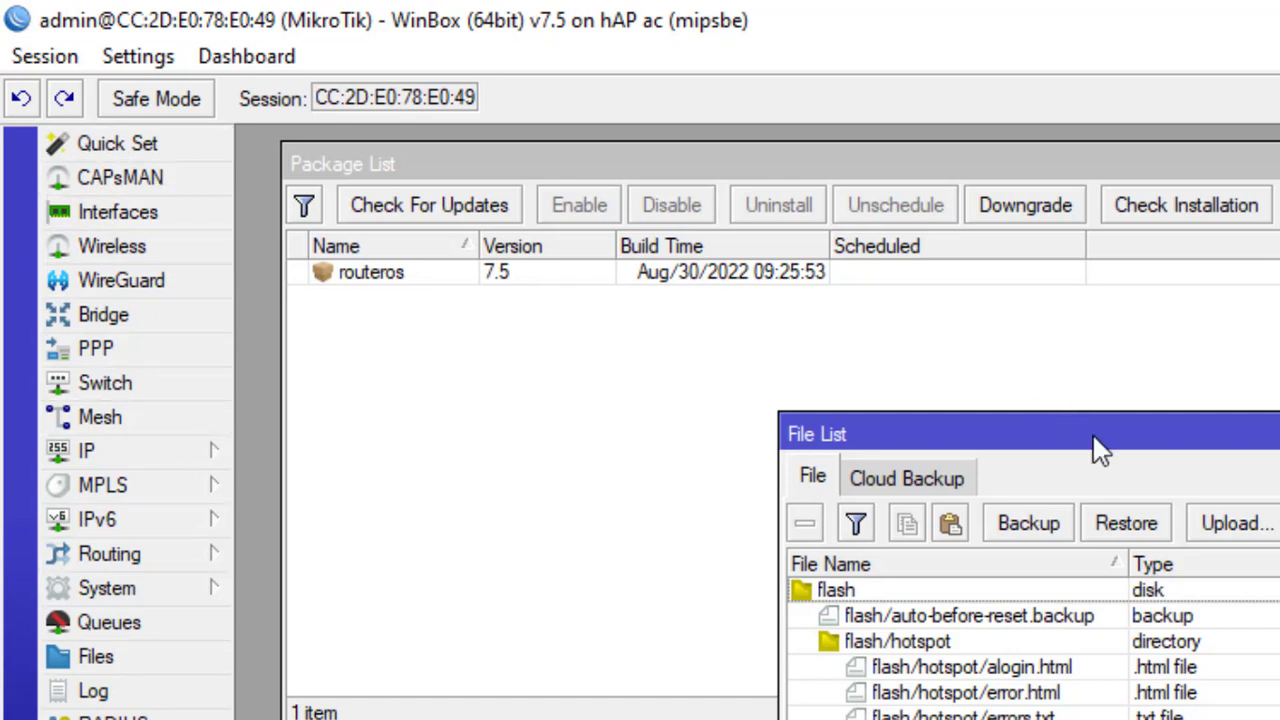
Step: Shift the File List window left so it sits beside the Package List showing routeros 7.5
drag(1094, 443, 1003, 443)
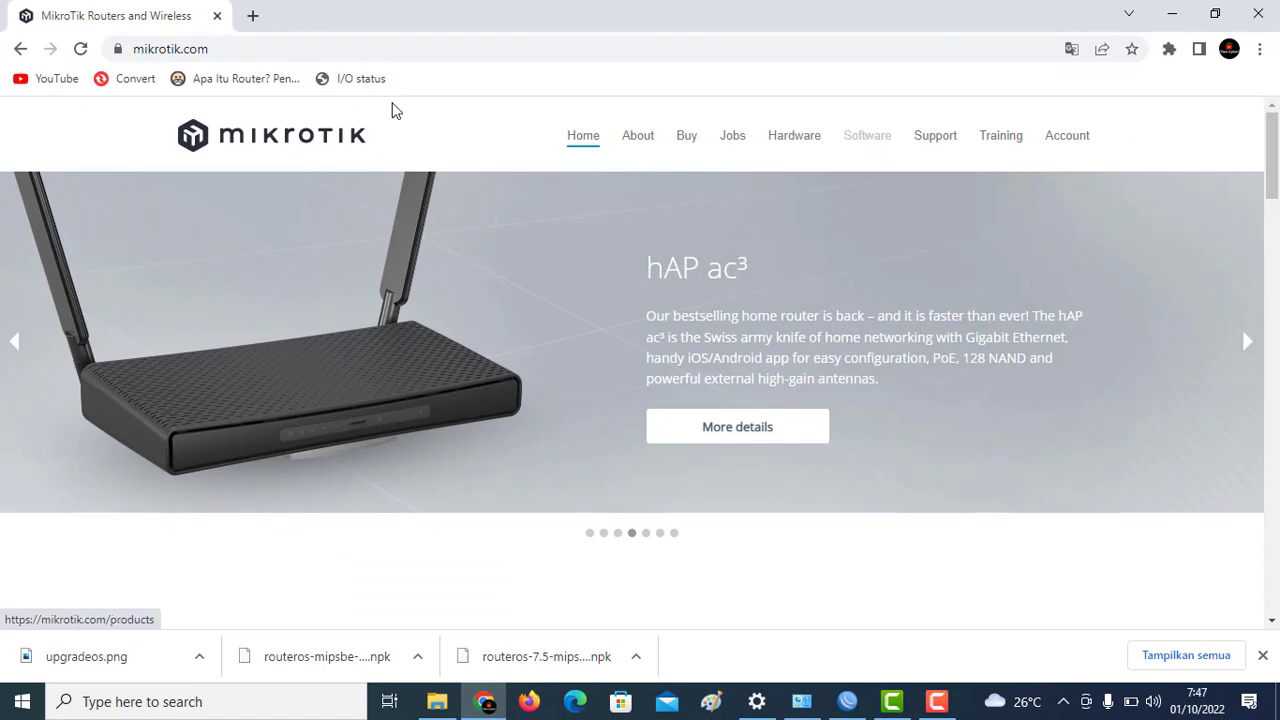
Step: Go to mikrotik.com Software, scroll to the RouterOS v7 table, and dismiss the downloads bar
click(867, 137)
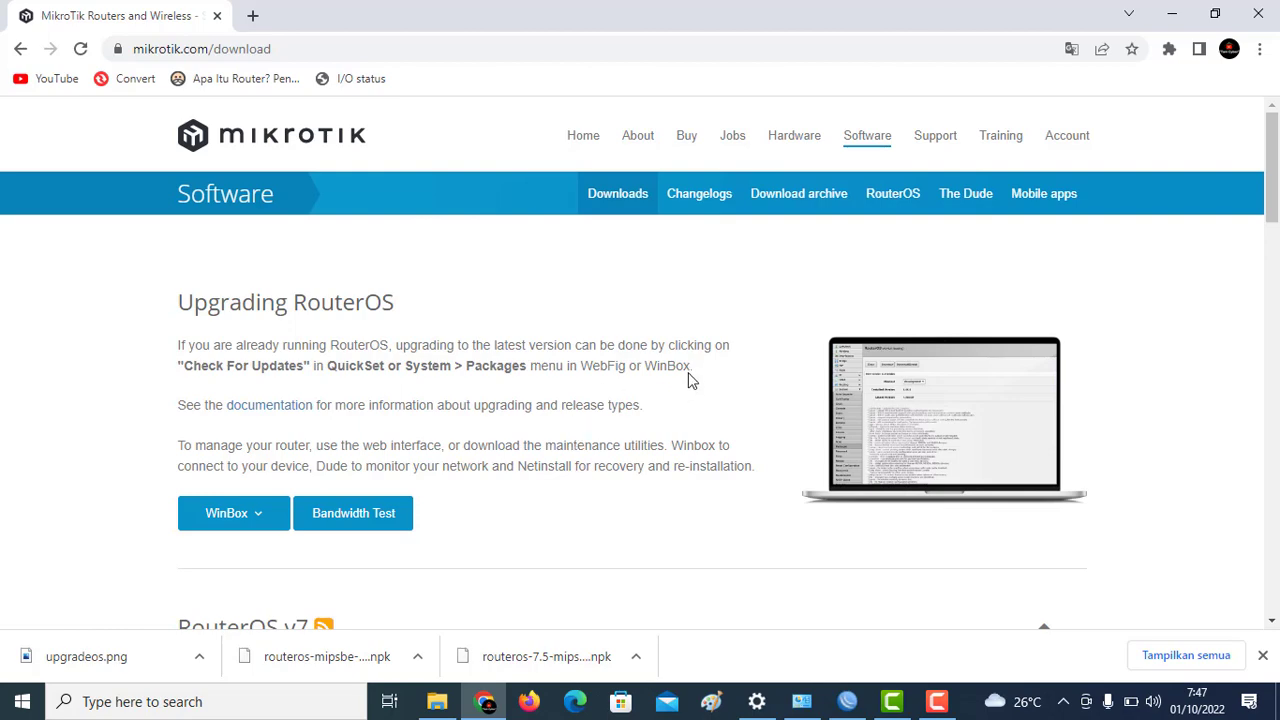
scroll(688, 380, down, 3)
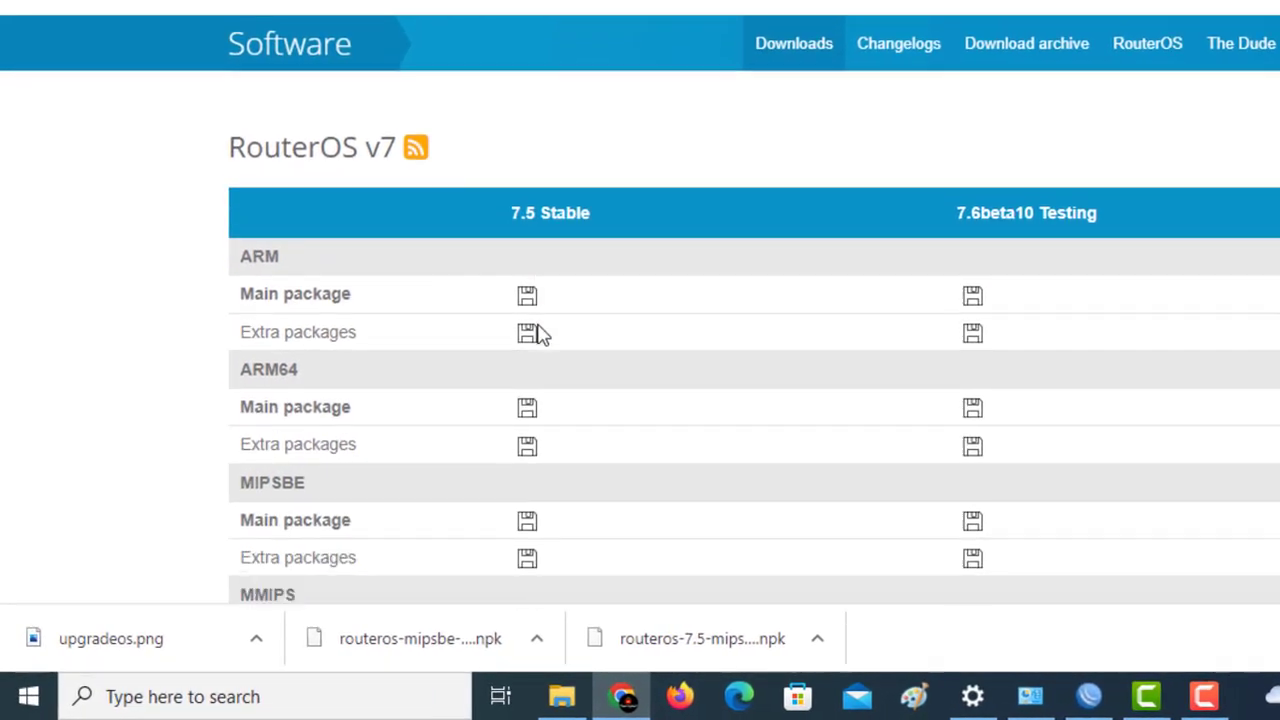
scroll(410, 440, down, 1)
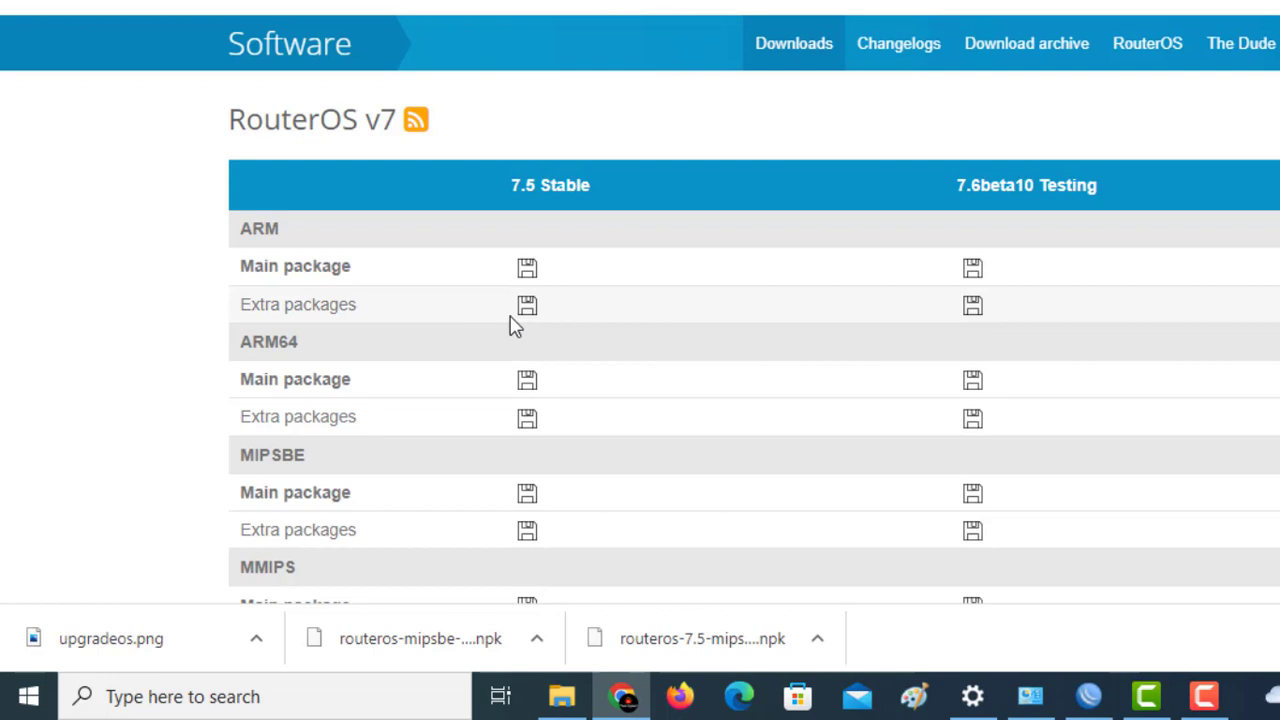
click(1279, 638)
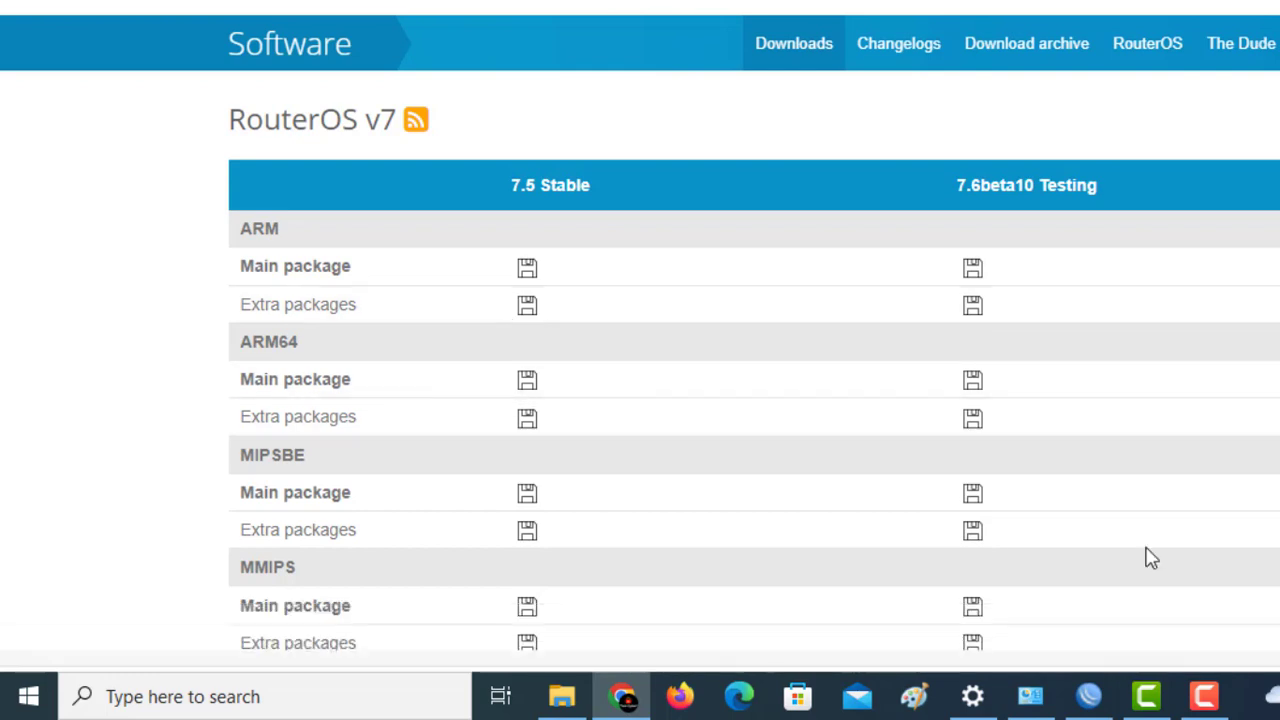
Step: Start saving the ARM extra packages archive, then cancel it
click(527, 310)
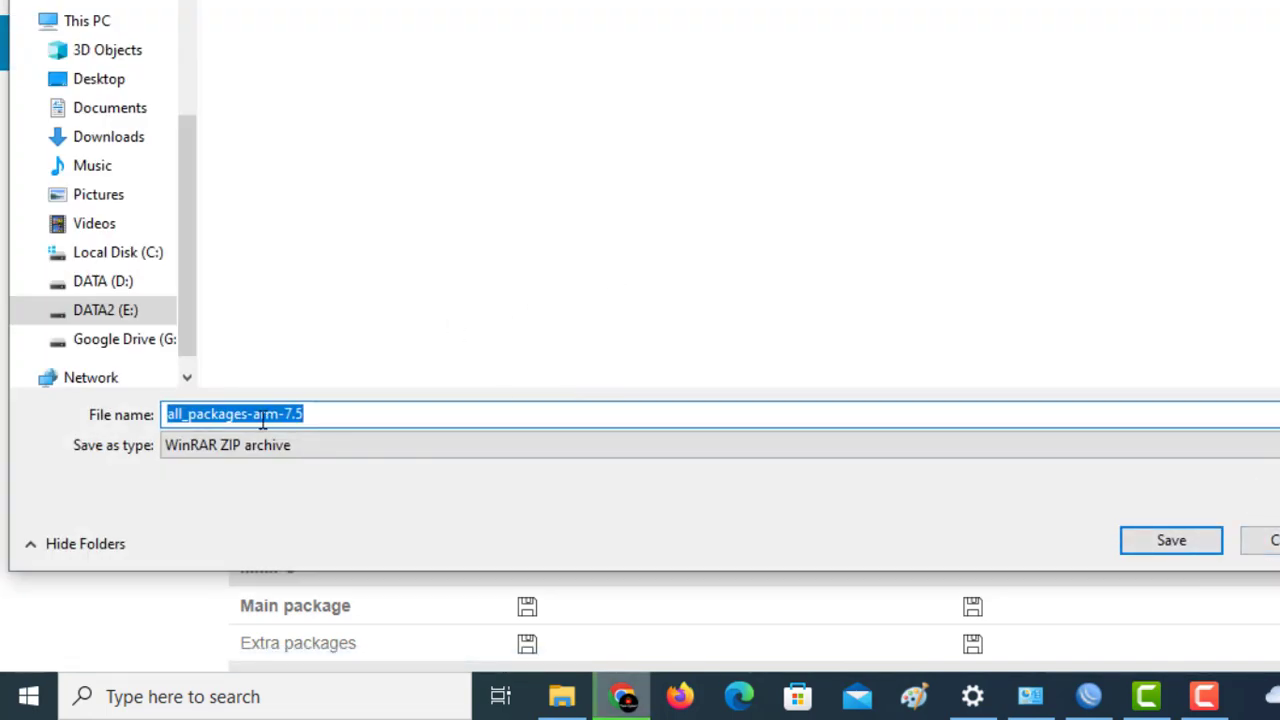
drag(249, 416, 277, 414)
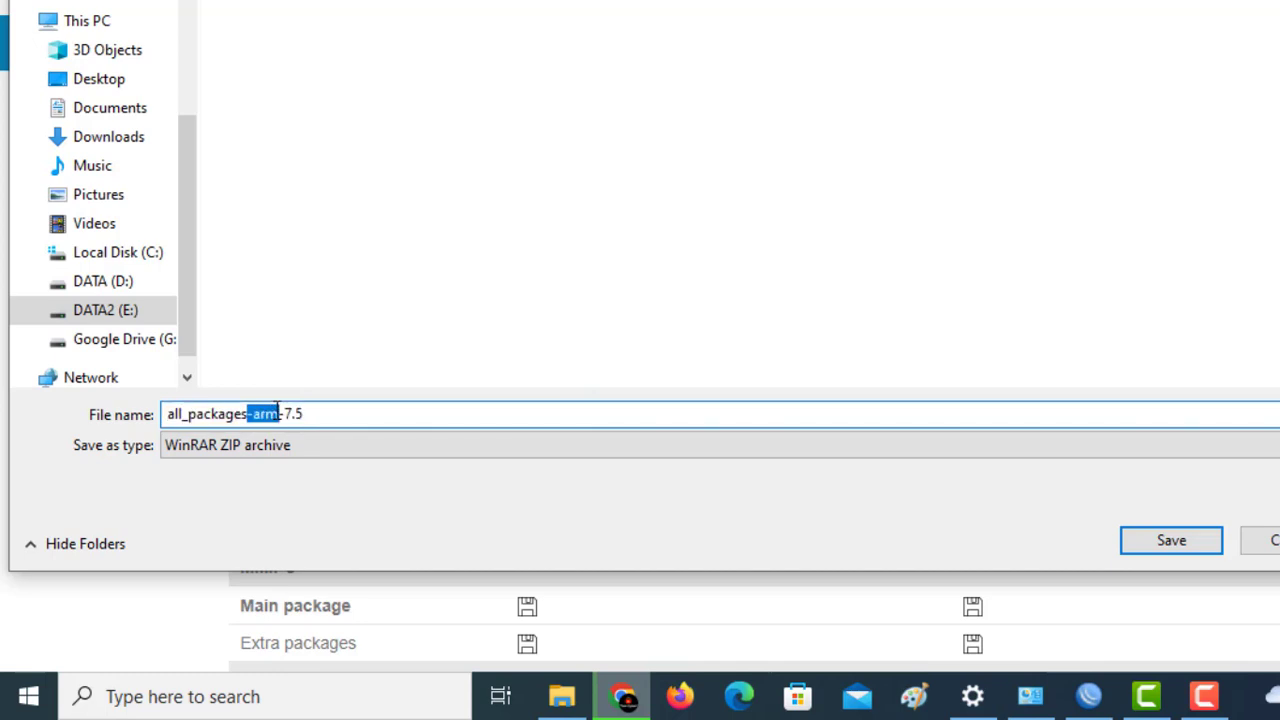
key(Escape)
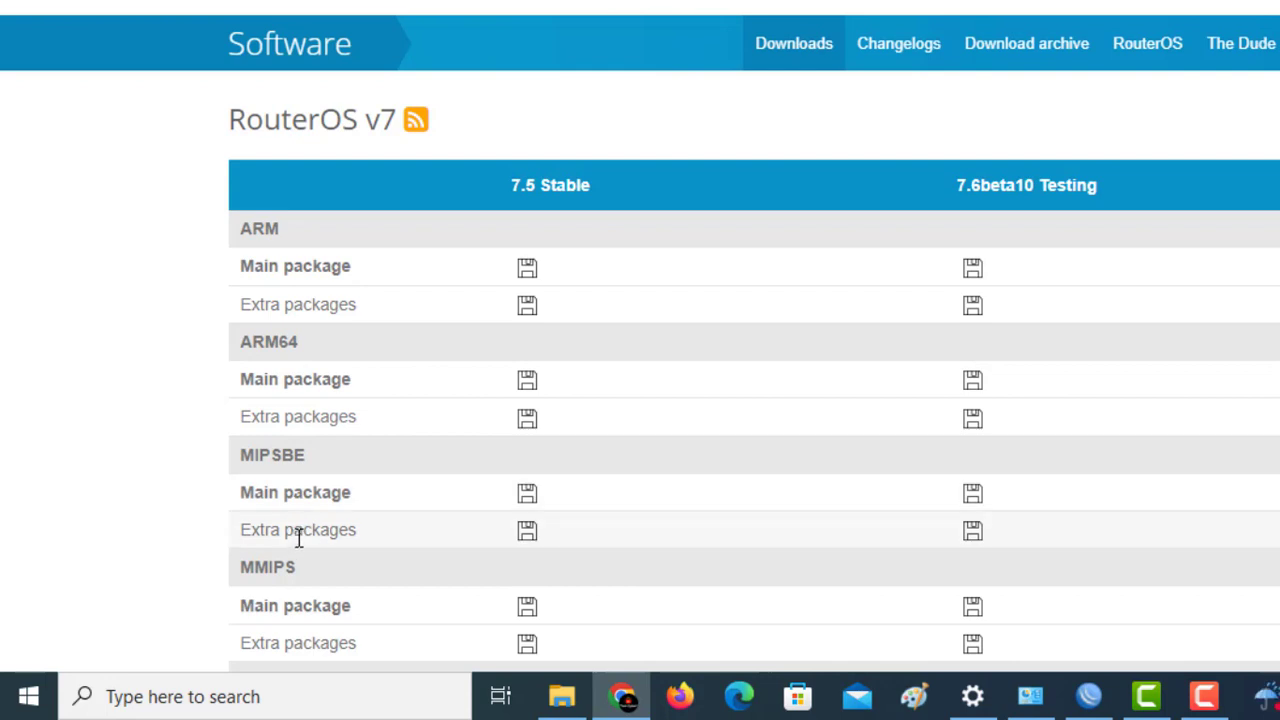
click(526, 534)
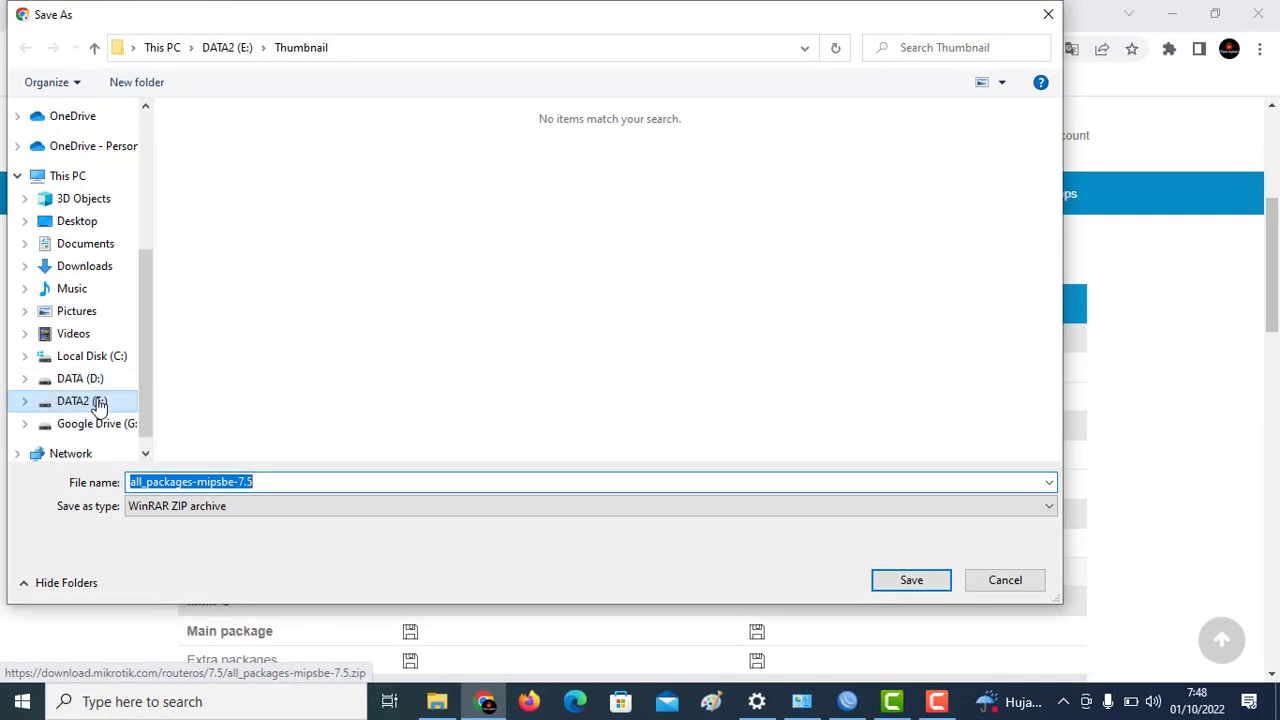
click(106, 371)
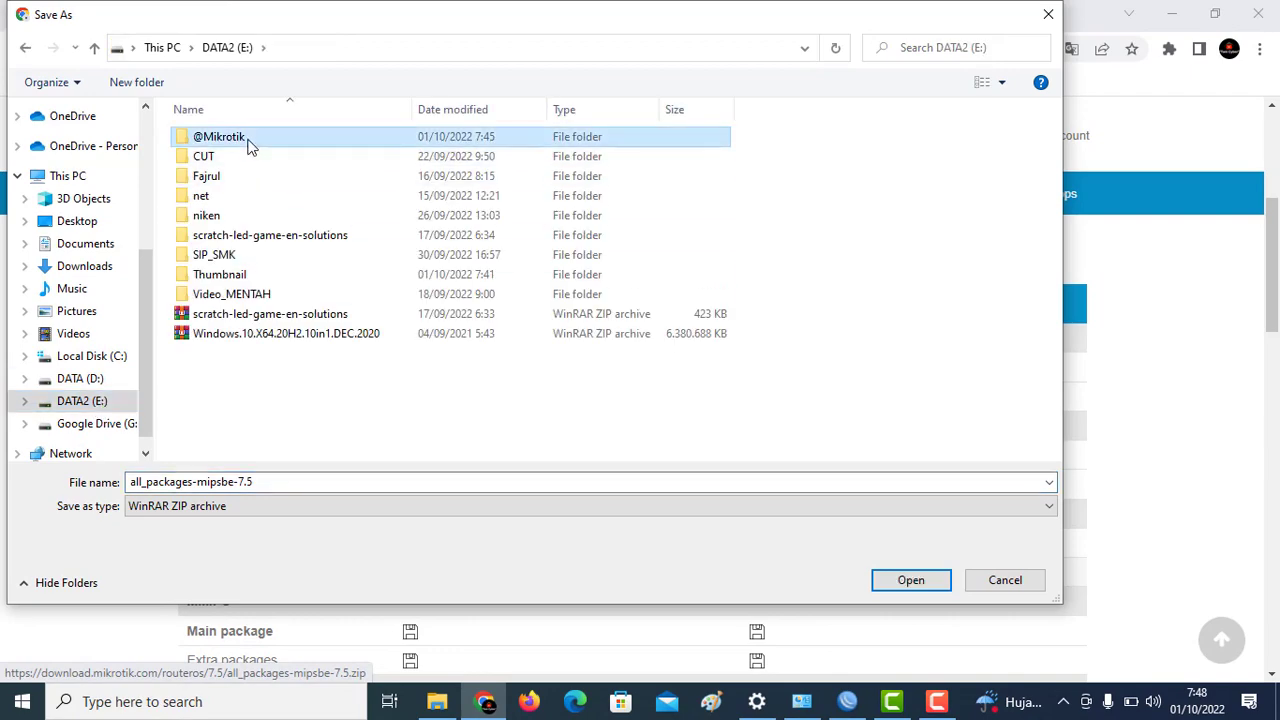
double_click(240, 138)
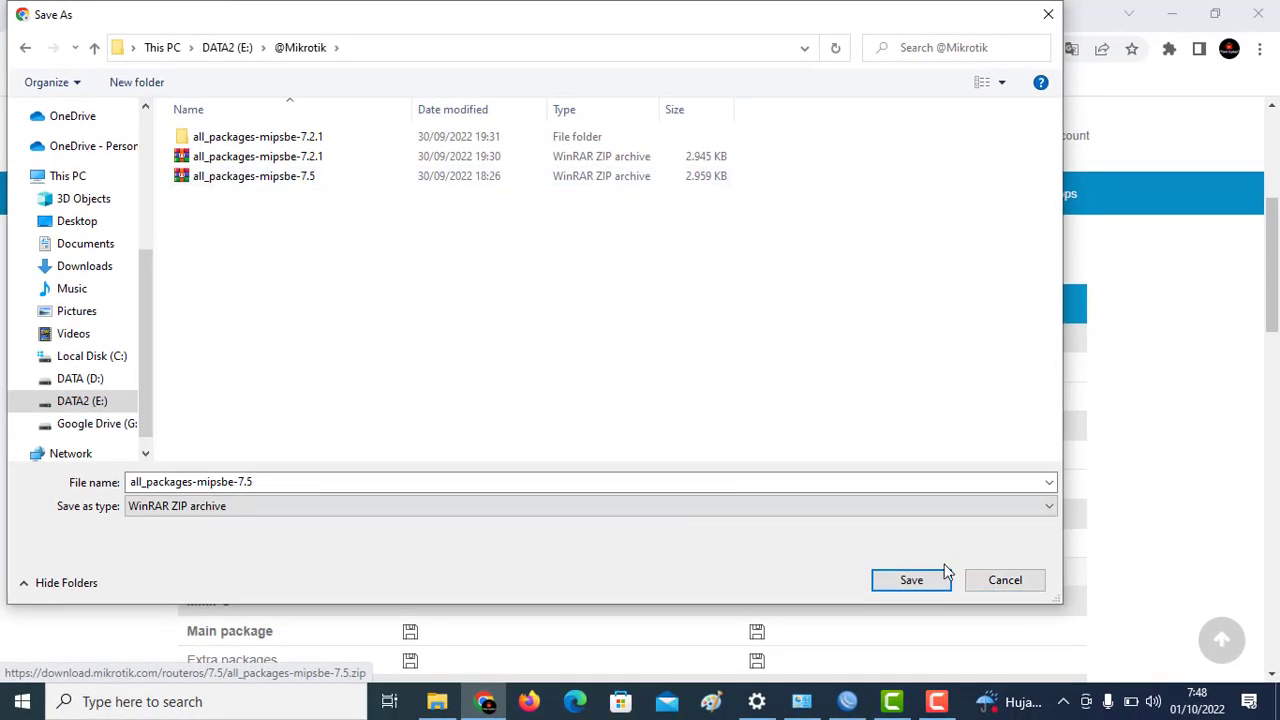
click(1008, 584)
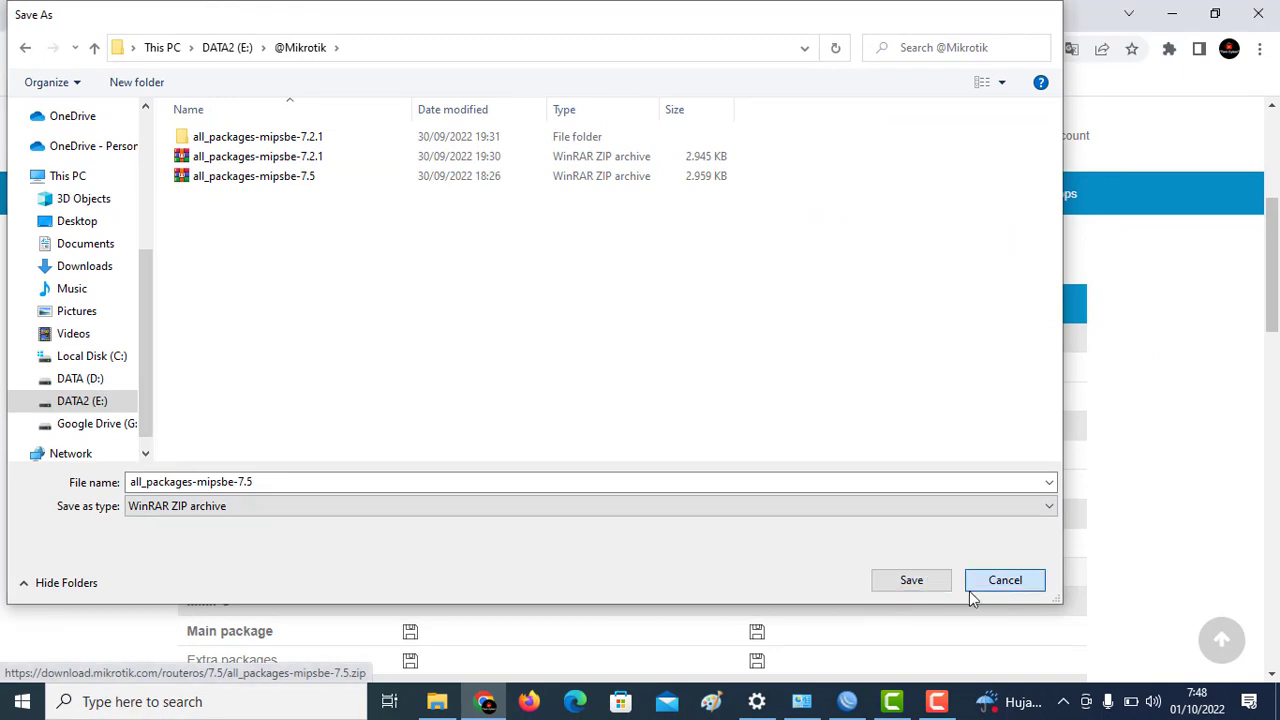
click(437, 701)
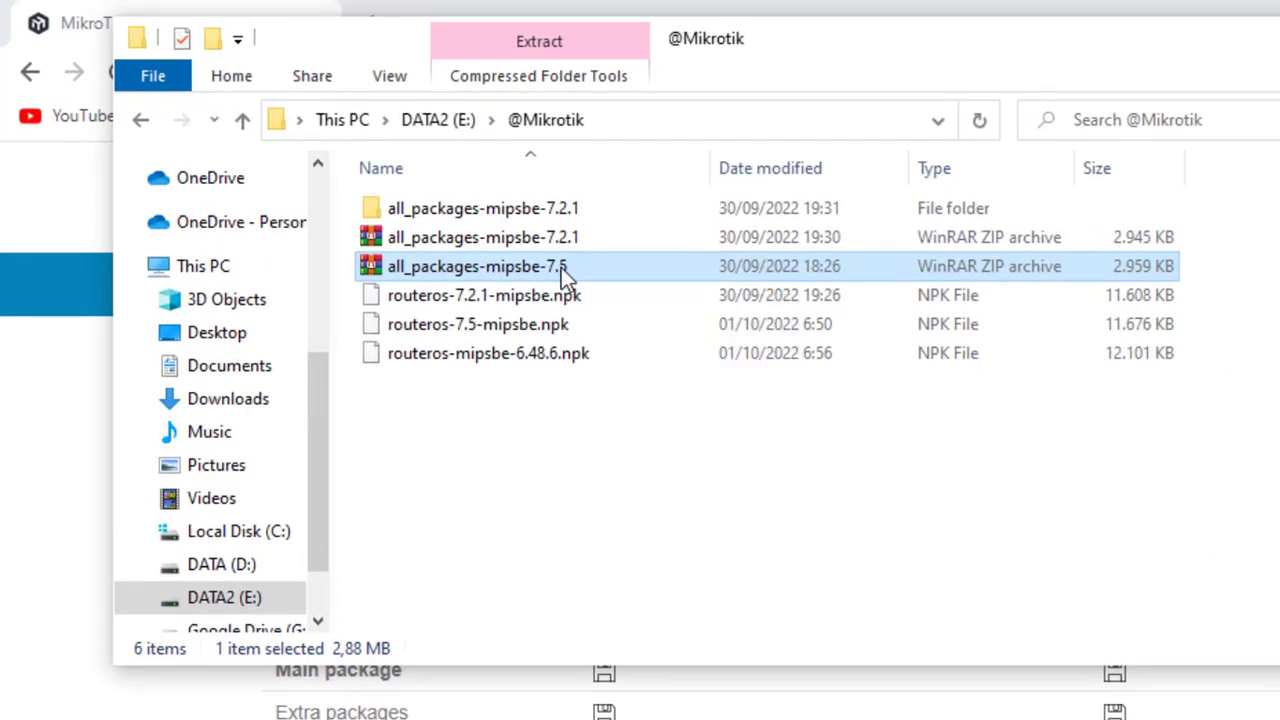
Step: Extract all_packages-mipsbe-7.5 into its own folder and select user-manager-7.5-mipsbe.npk inside it
right_click(561, 268)
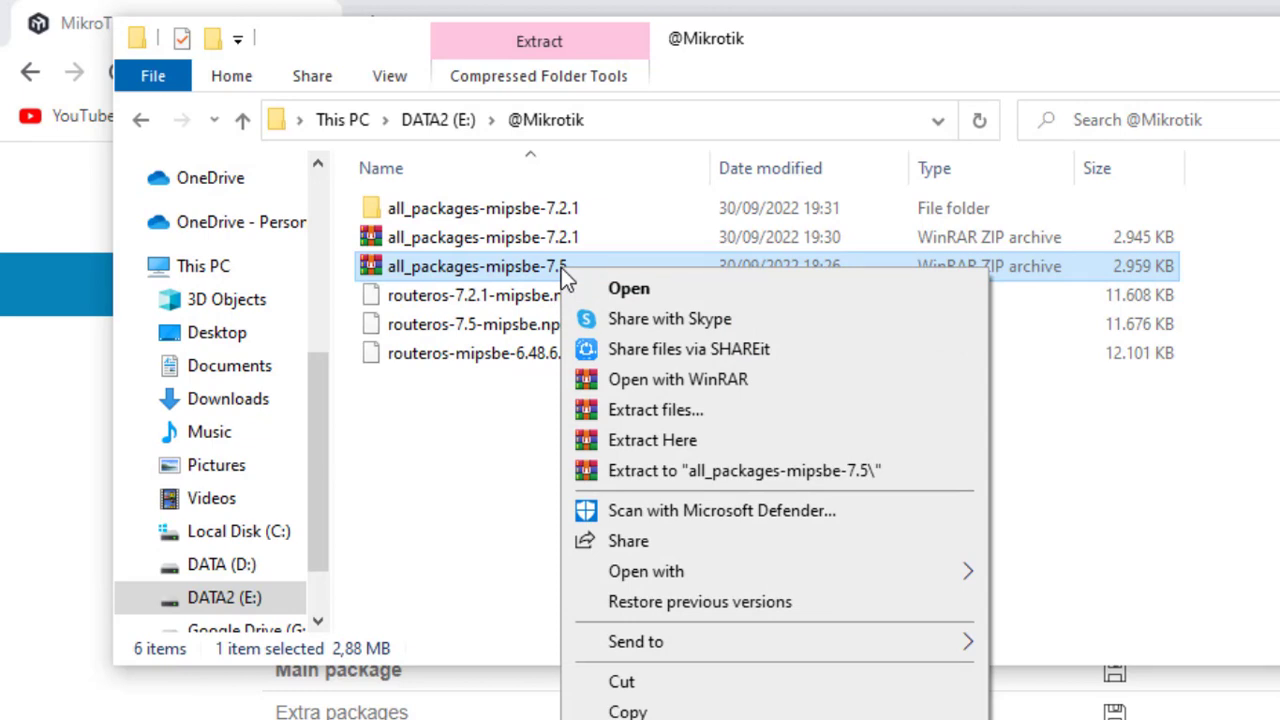
click(681, 471)
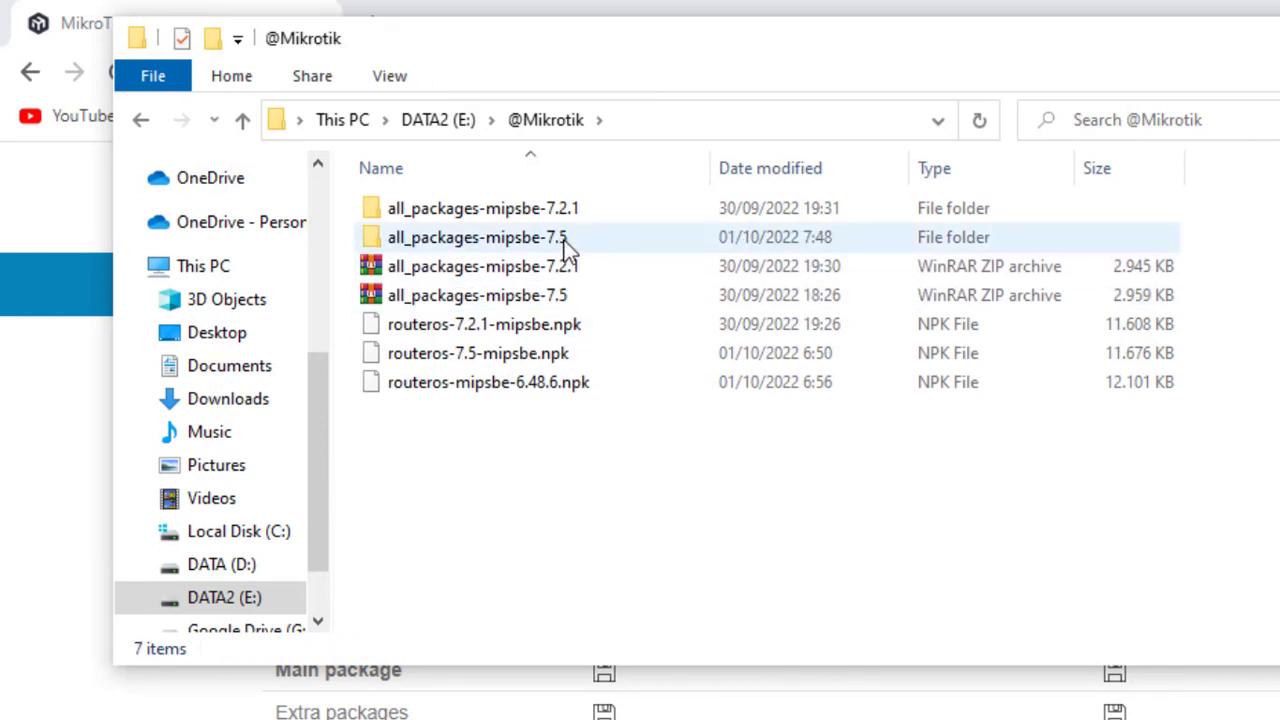
double_click(566, 248)
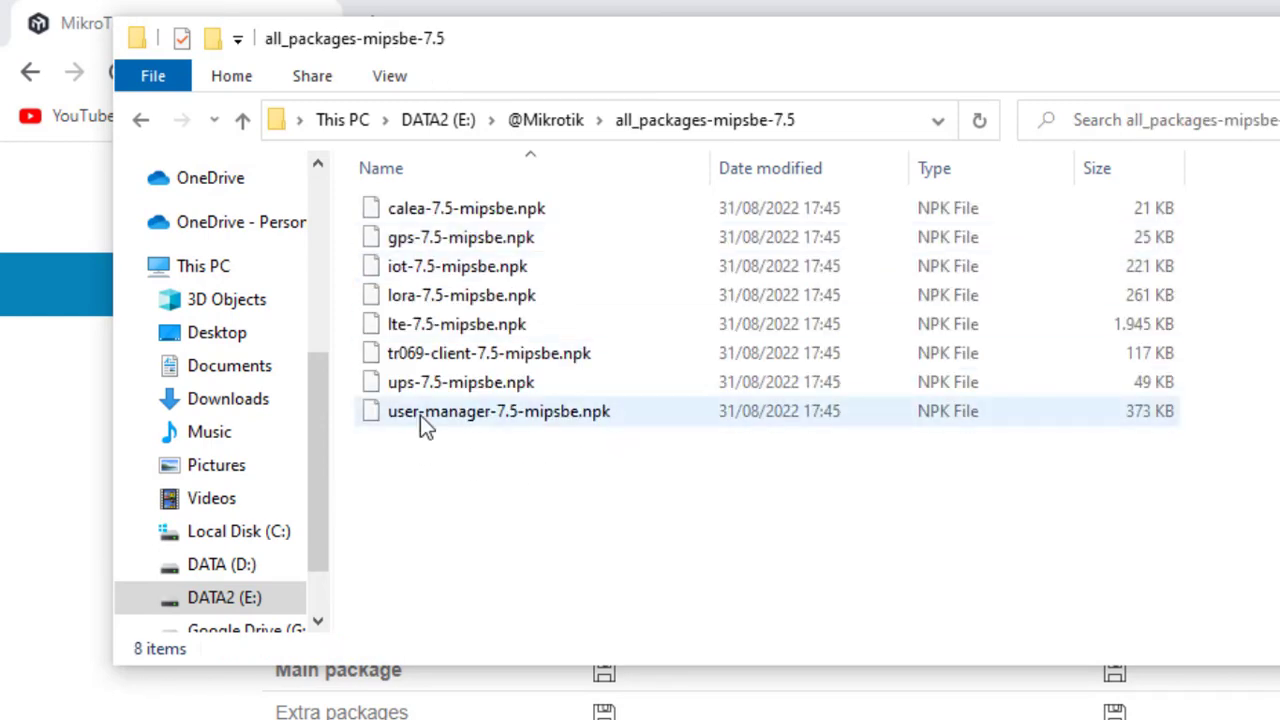
click(424, 420)
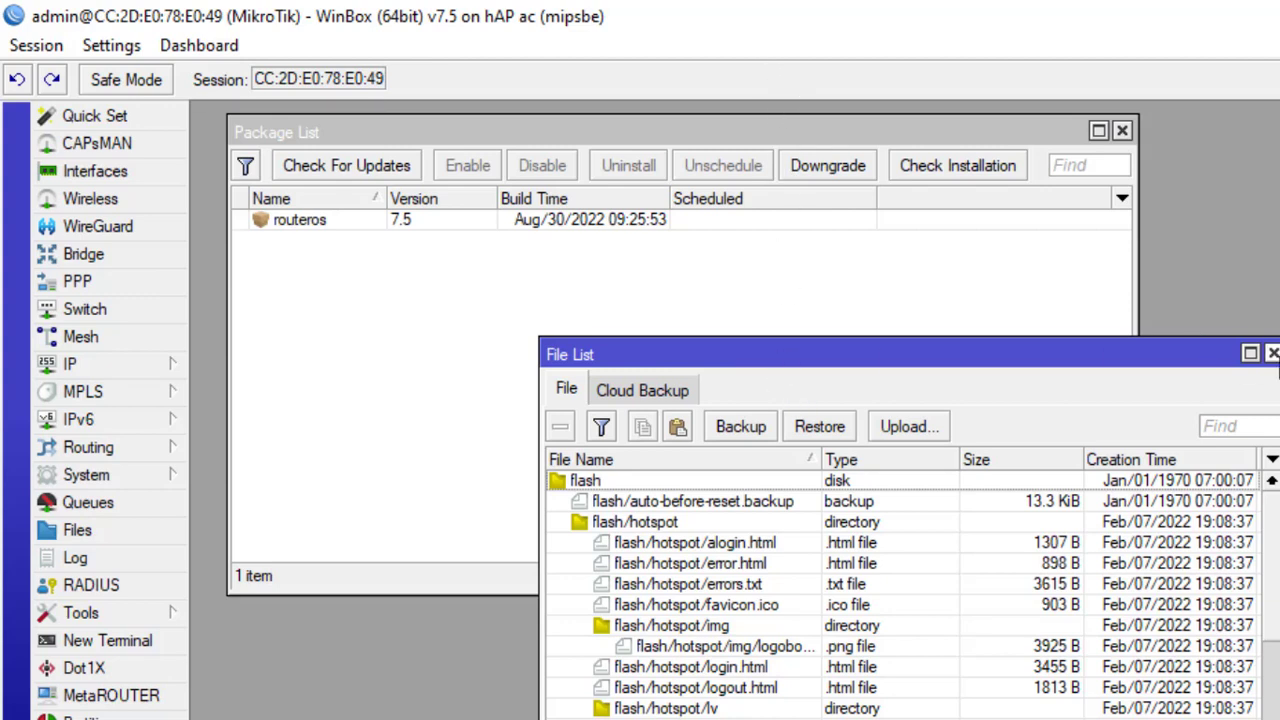
Step: Upload user-manager-7.5-mipsbe.npk from the extracted all_packages-mipsbe-7.5 folder through the router's File List
click(1272, 353)
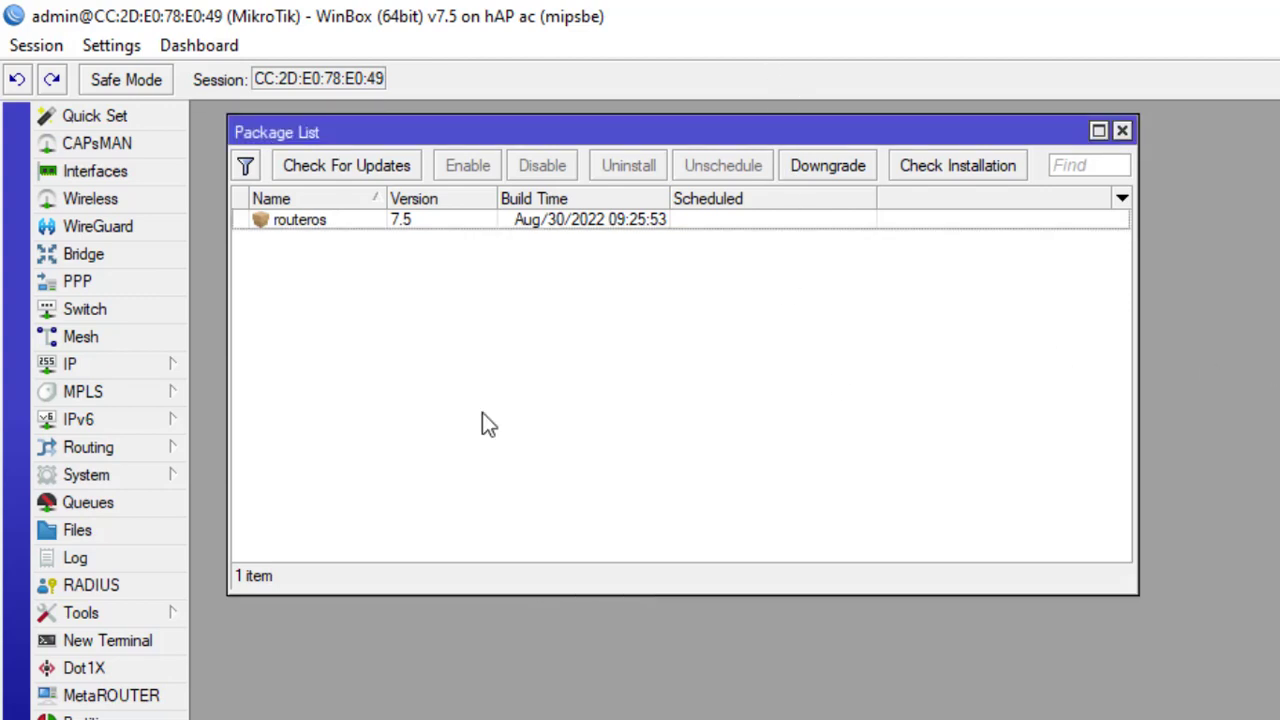
click(132, 529)
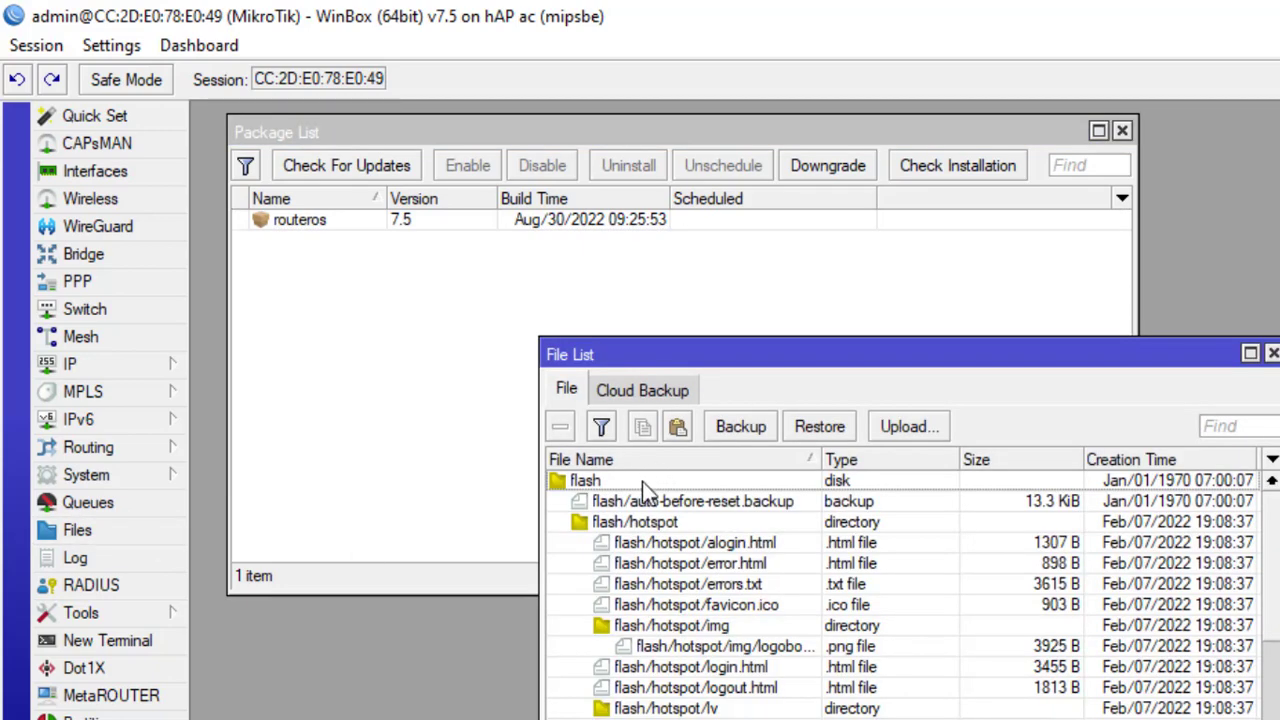
scroll(867, 637, down, 5)
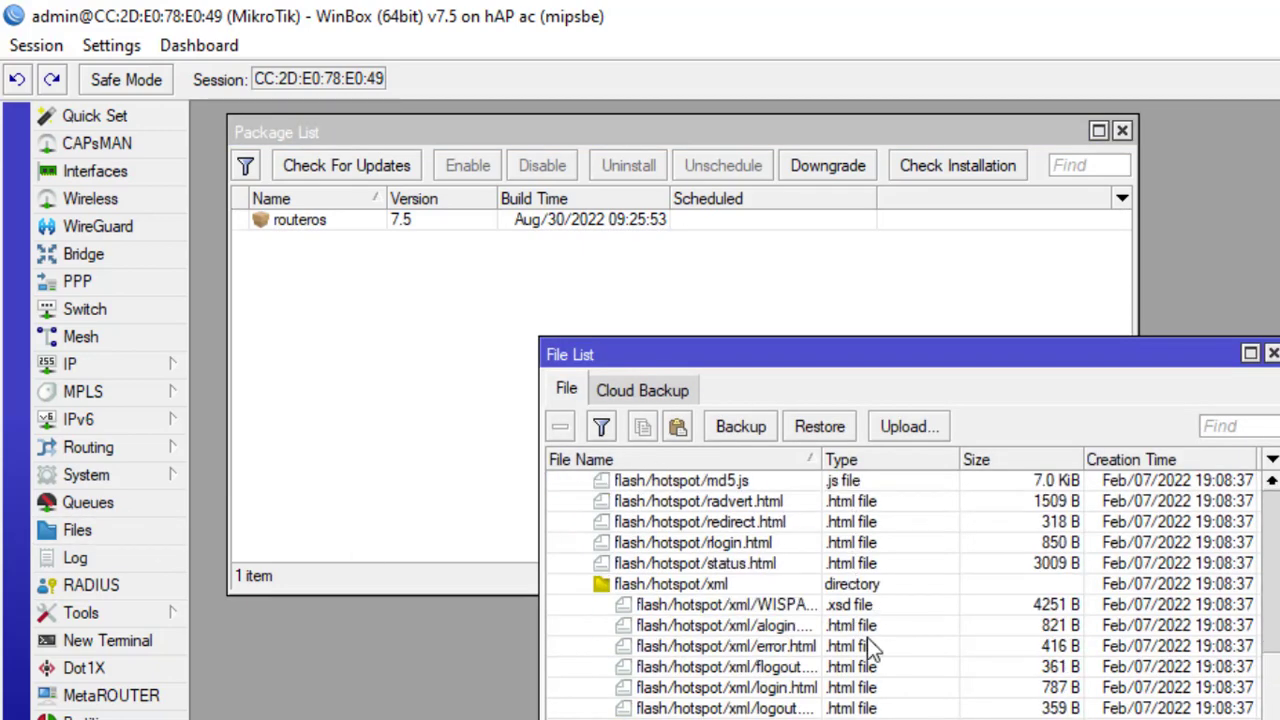
click(912, 427)
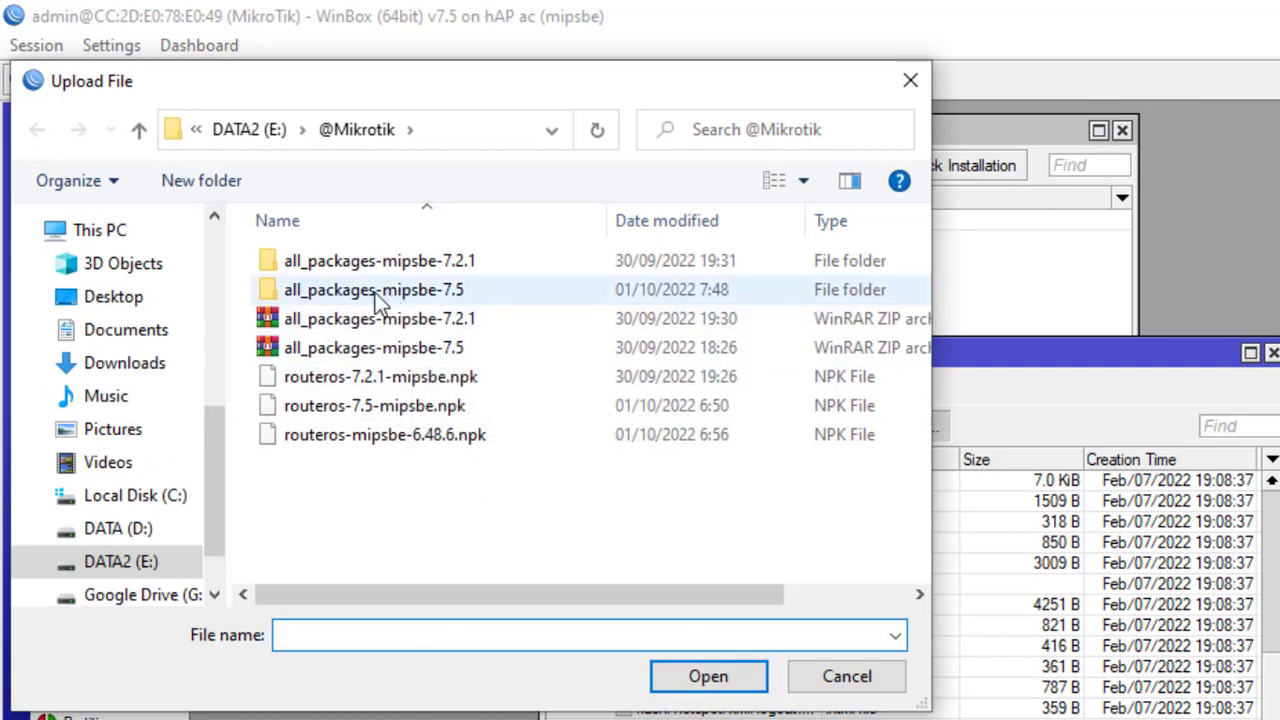
double_click(405, 298)
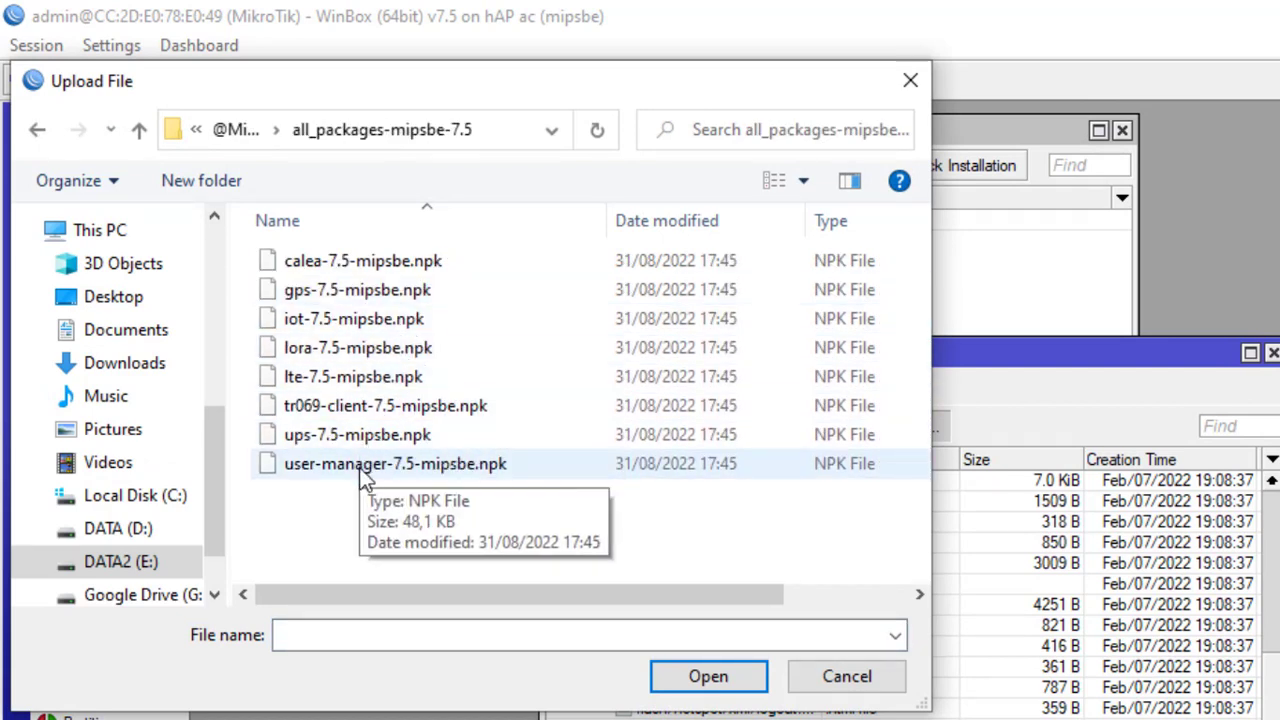
double_click(395, 465)
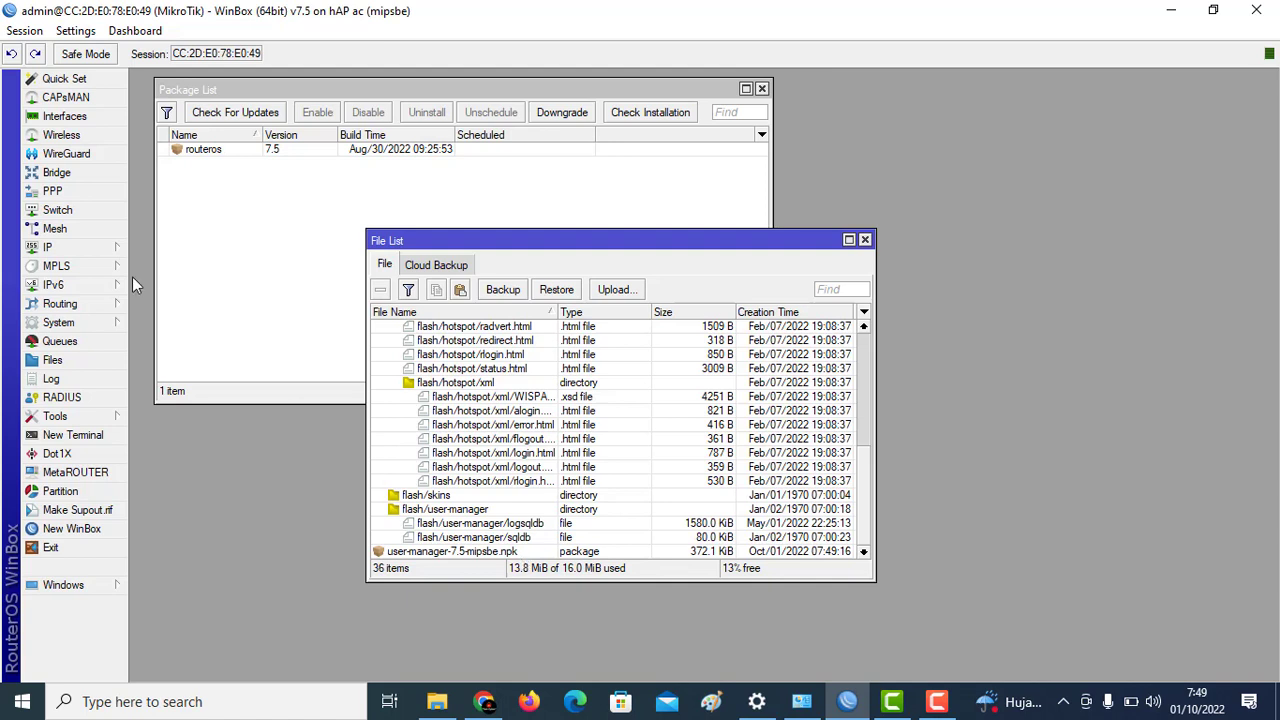
Step: Reboot the router from System > Reboot and confirm, so the user-manager package installs
click(60, 322)
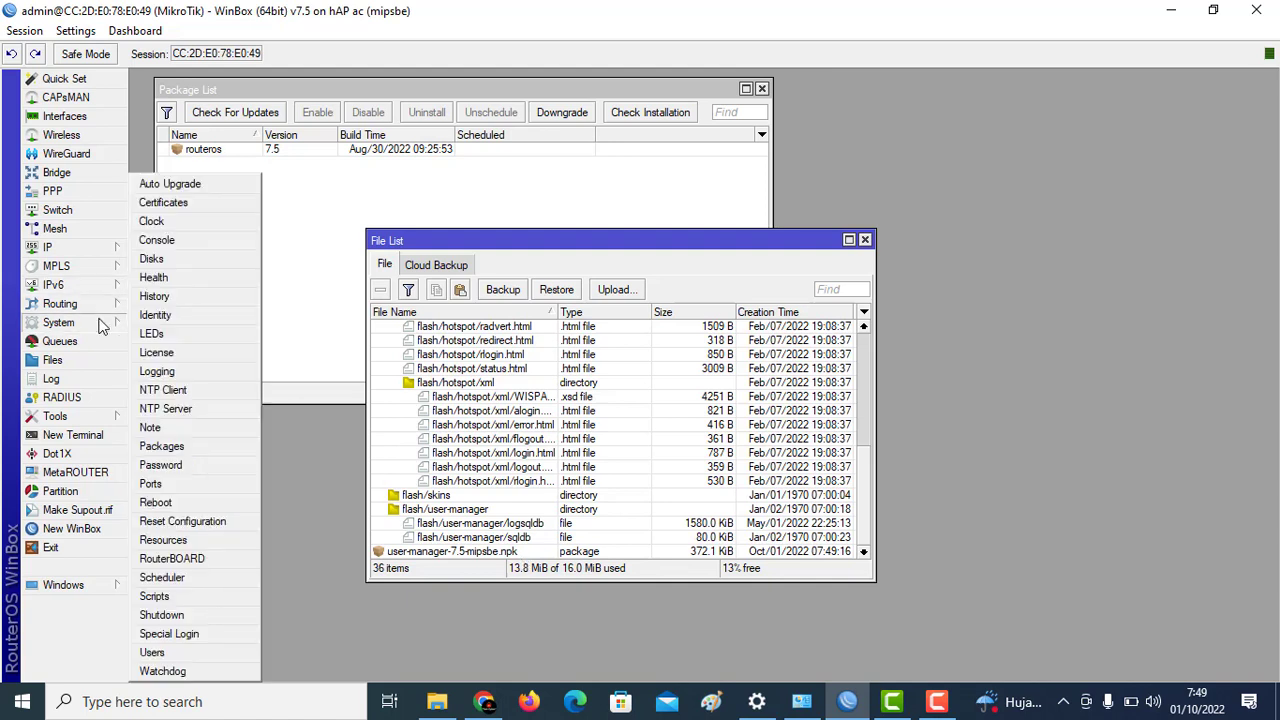
click(157, 502)
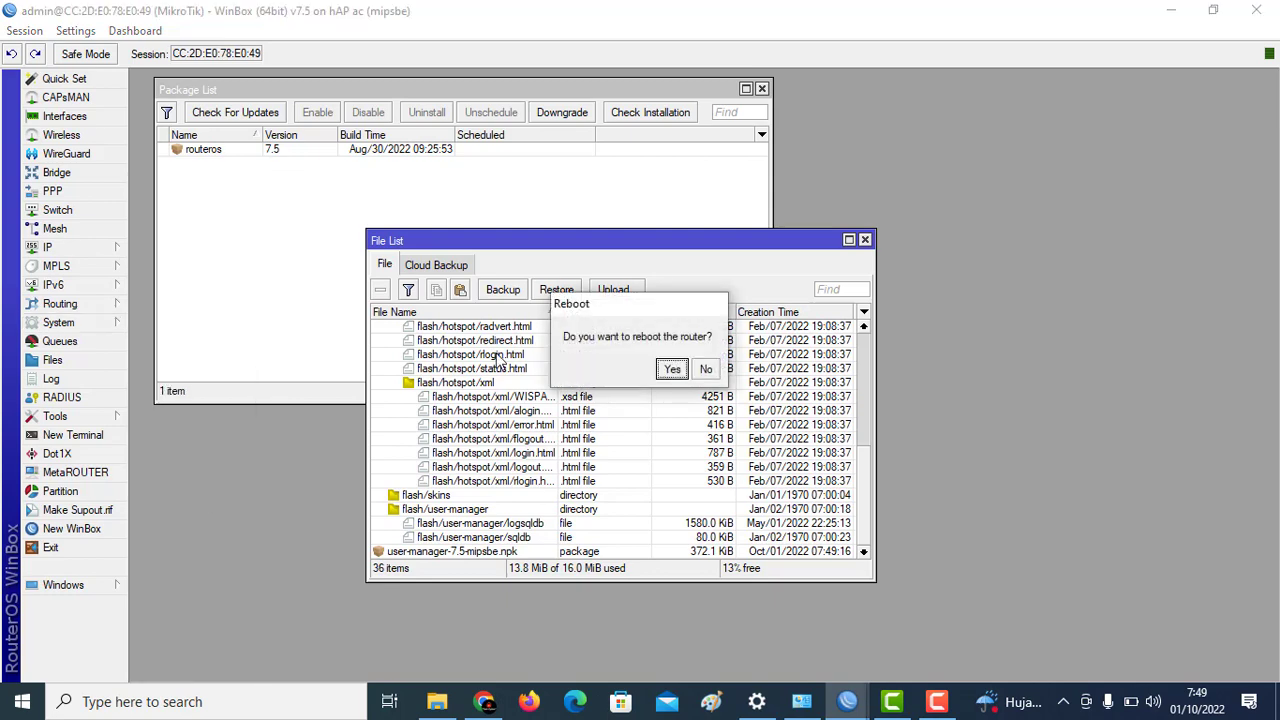
click(672, 369)
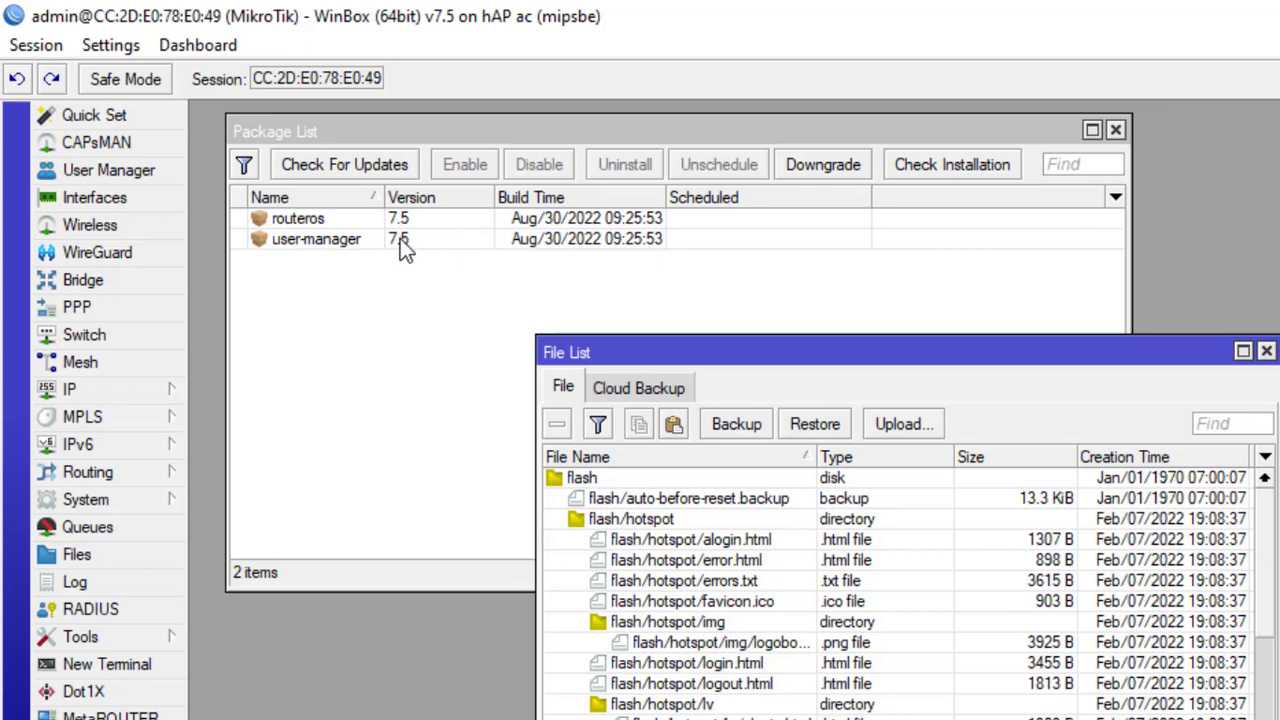
Step: Check that user-manager is now installed, then close the Package List and File List
click(400, 240)
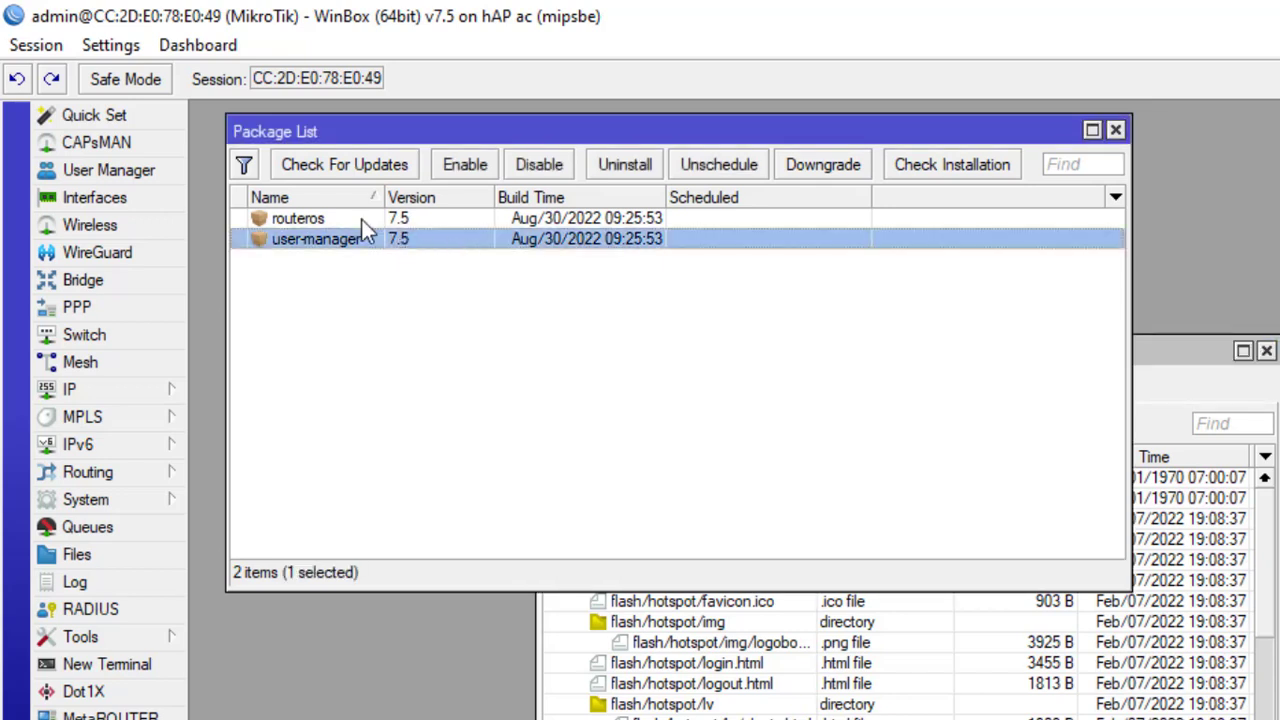
click(1116, 131)
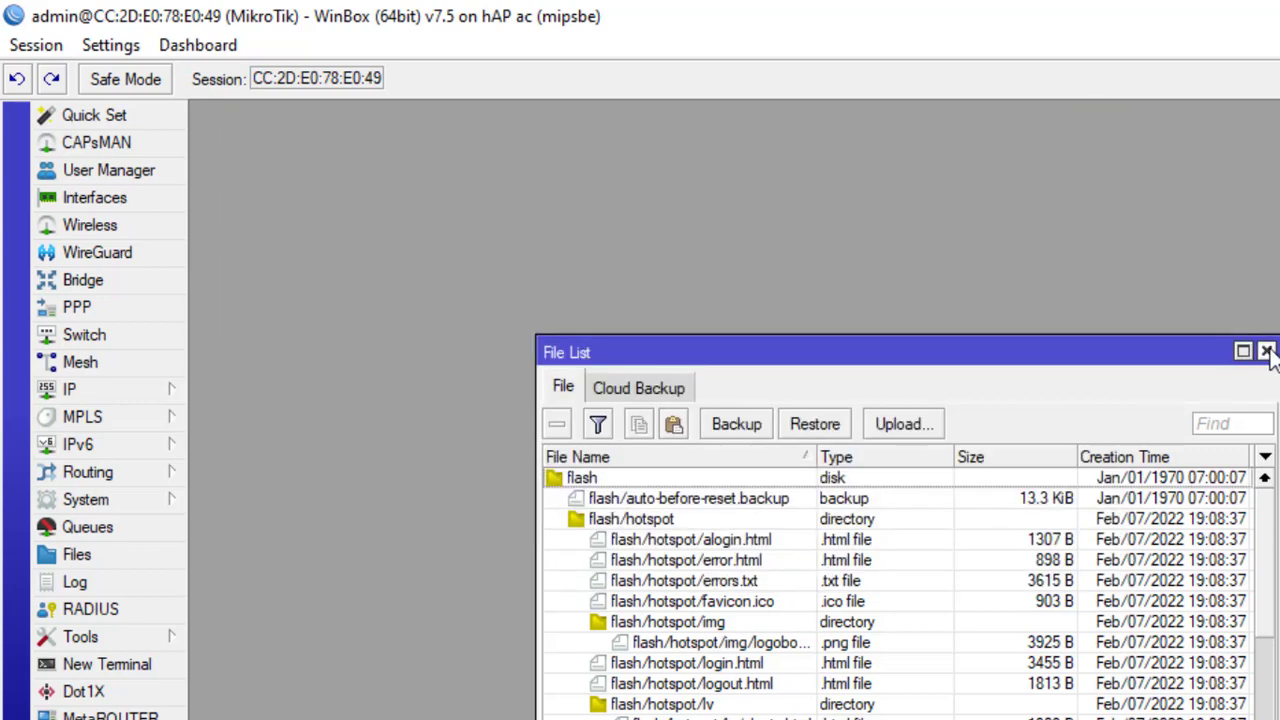
click(1267, 353)
Step: Open a terminal, start typing /tool/use, then close the terminal
click(140, 668)
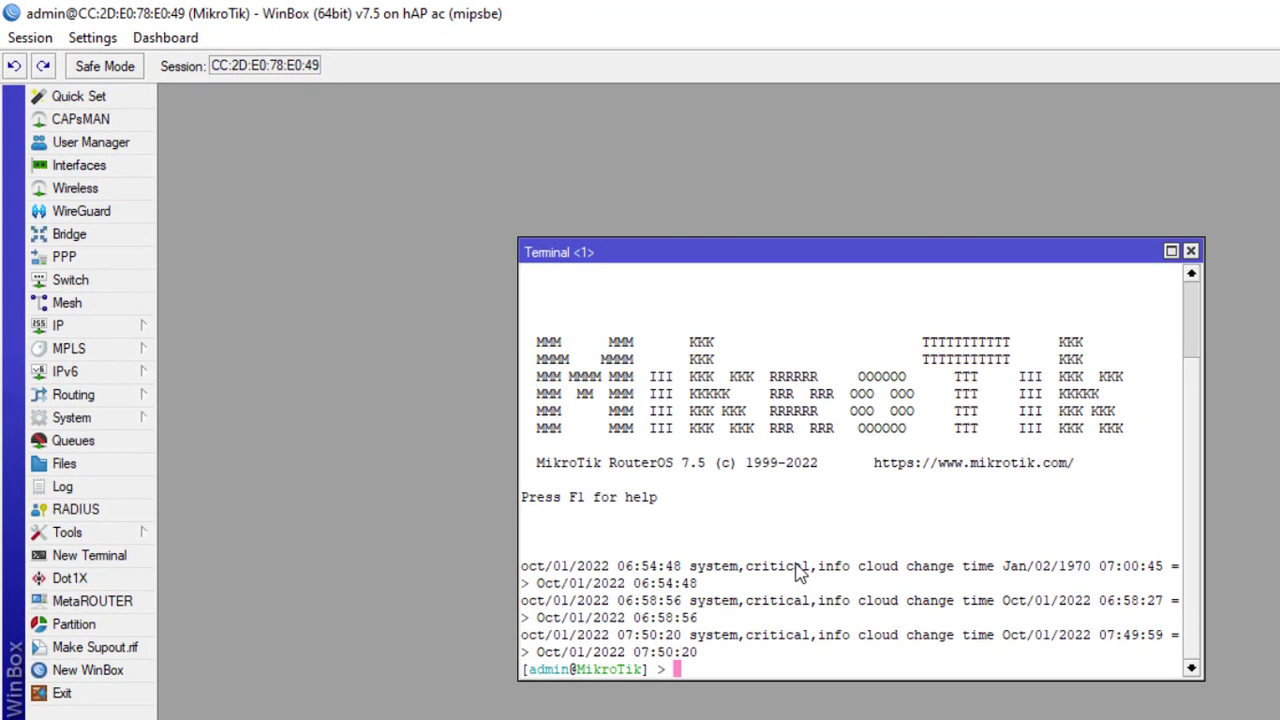
text(/tool/use)
key(BackSpace)
key(BackSpace)
key(BackSpace)
key(BackSpace)
key(BackSpace)
key(BackSpace)
key(BackSpace)
key(BackSpace)
key(BackSpace)
key(BackSpace)
click(1191, 251)
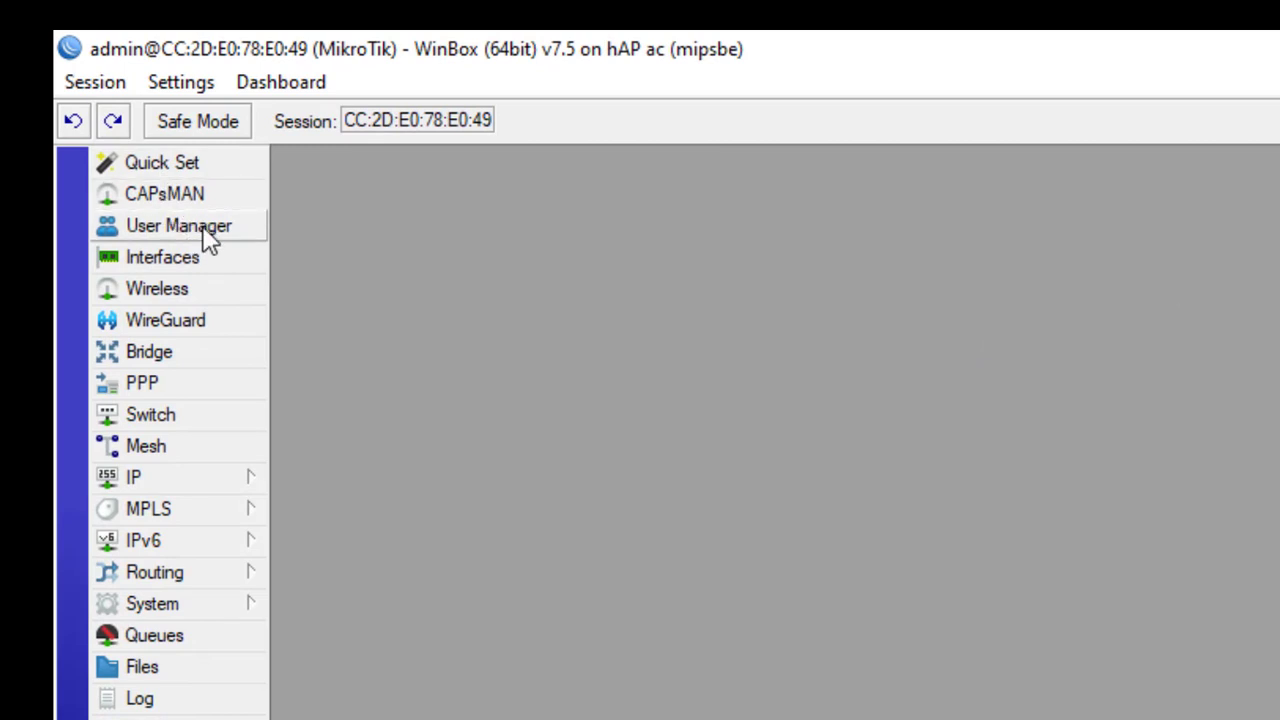
Step: Open User Manager, look through its empty Routers, User Profiles, Limitations and Profile Limitations tabs, then close it
click(222, 243)
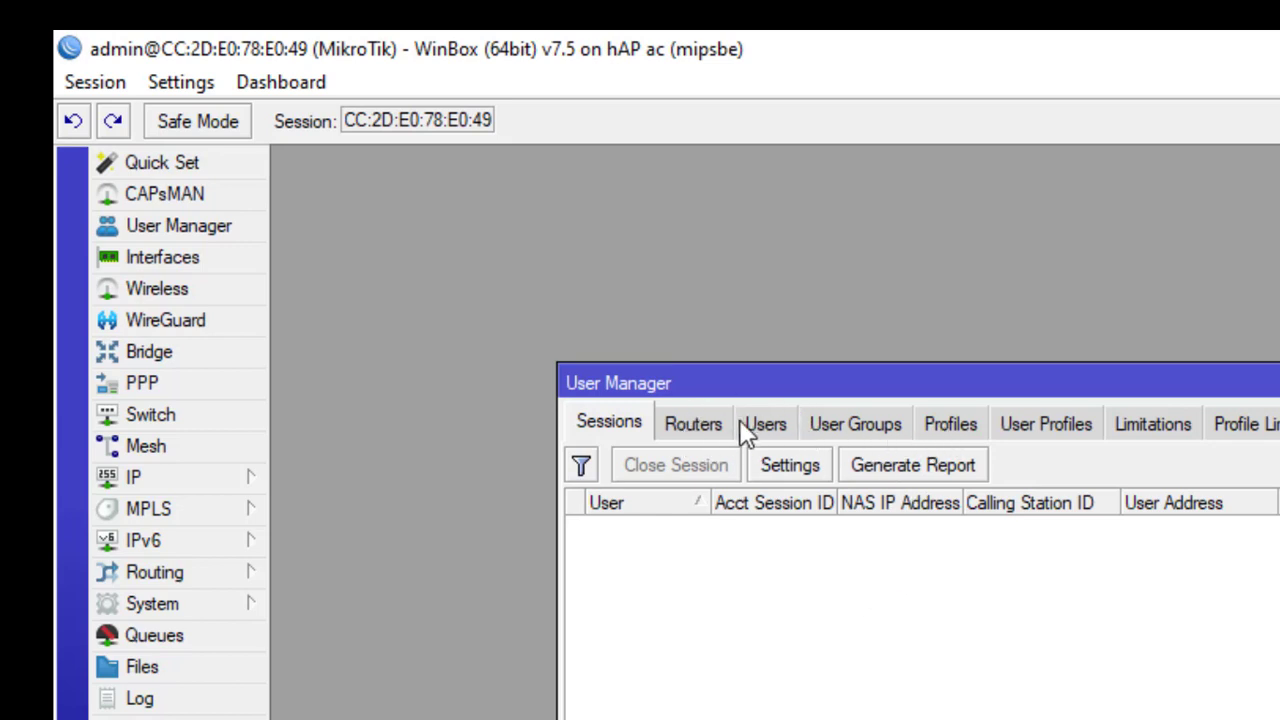
click(705, 426)
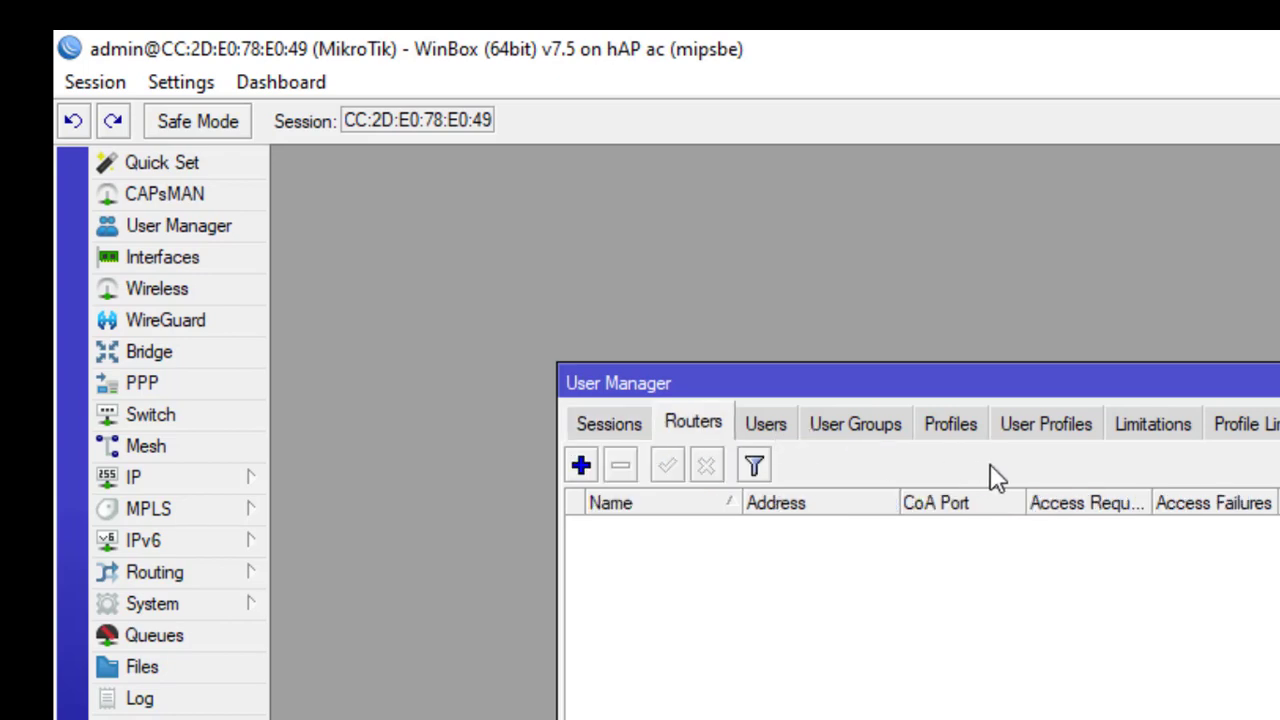
click(1042, 440)
click(1155, 426)
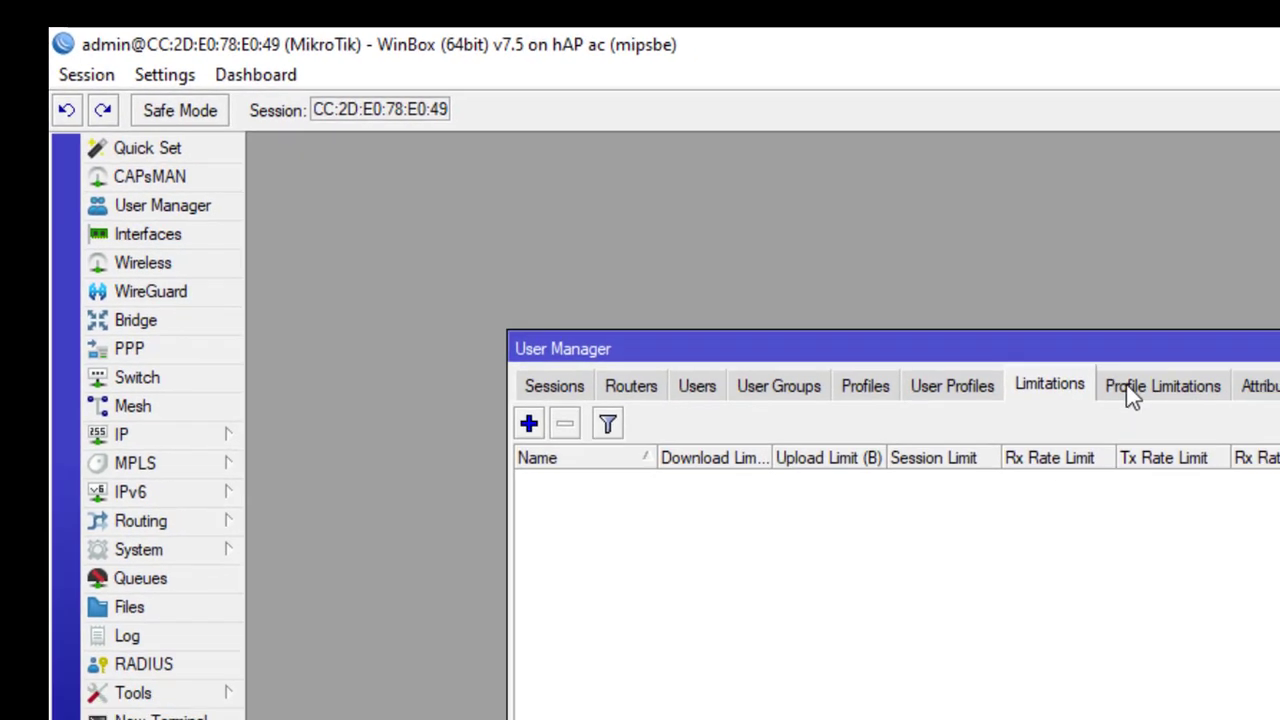
click(1255, 428)
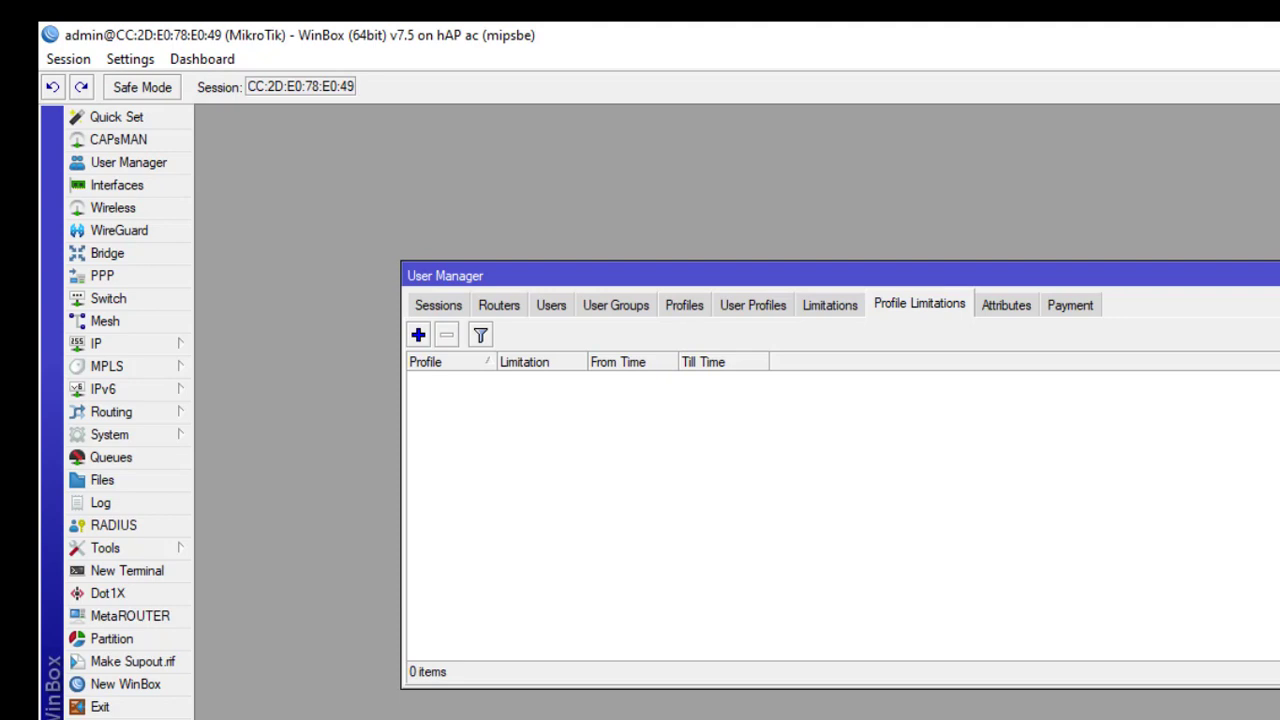
click(1279, 275)
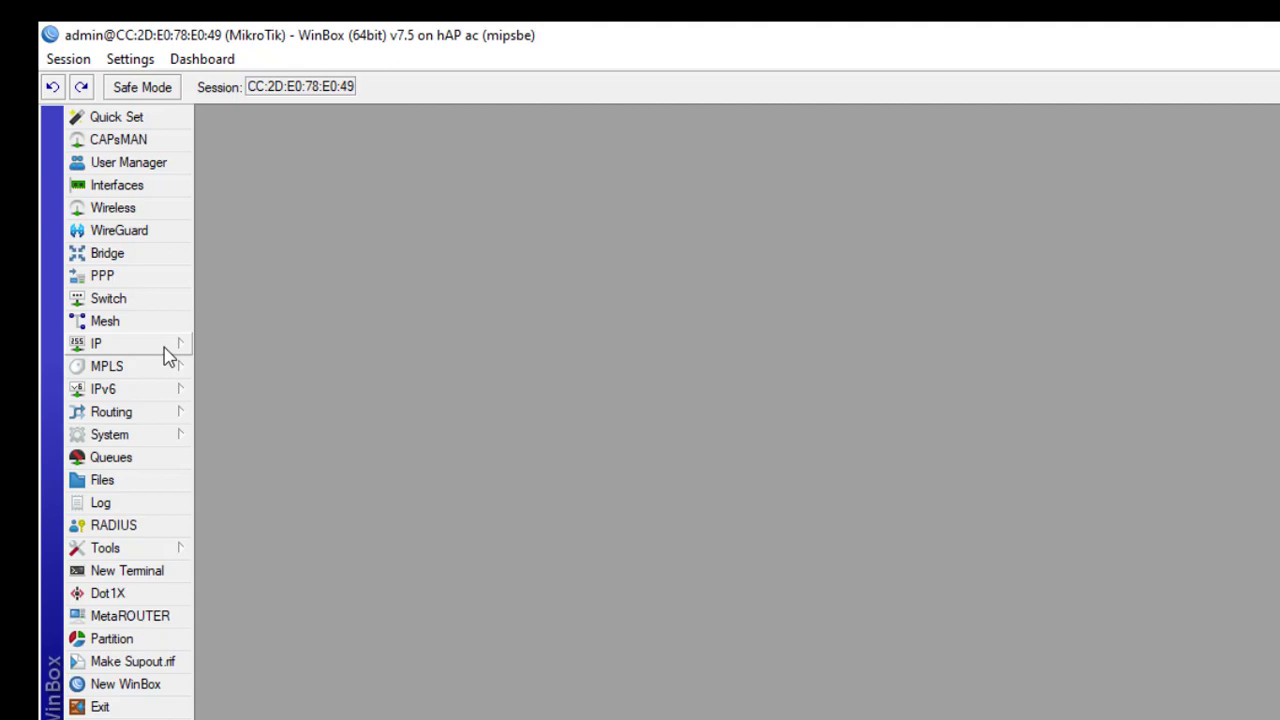
Step: Enable the disabled wlan1 interface in the Interfaces list
click(176, 186)
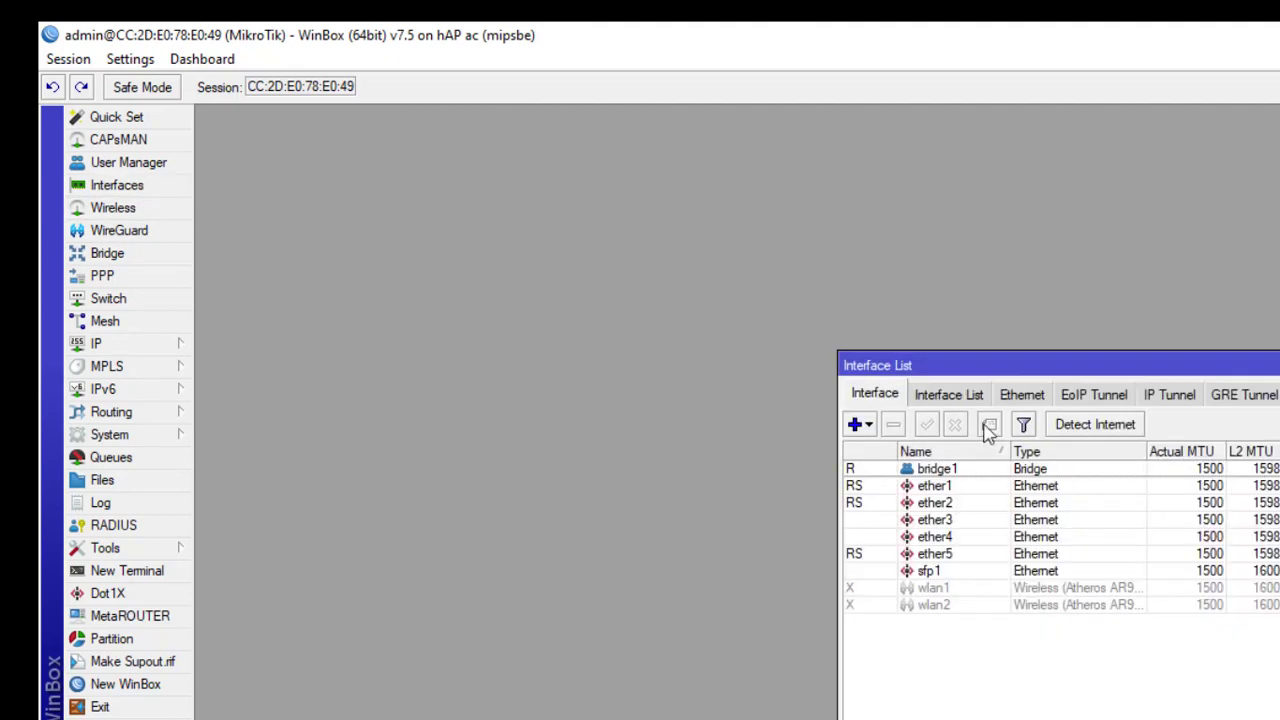
drag(1000, 365, 590, 271)
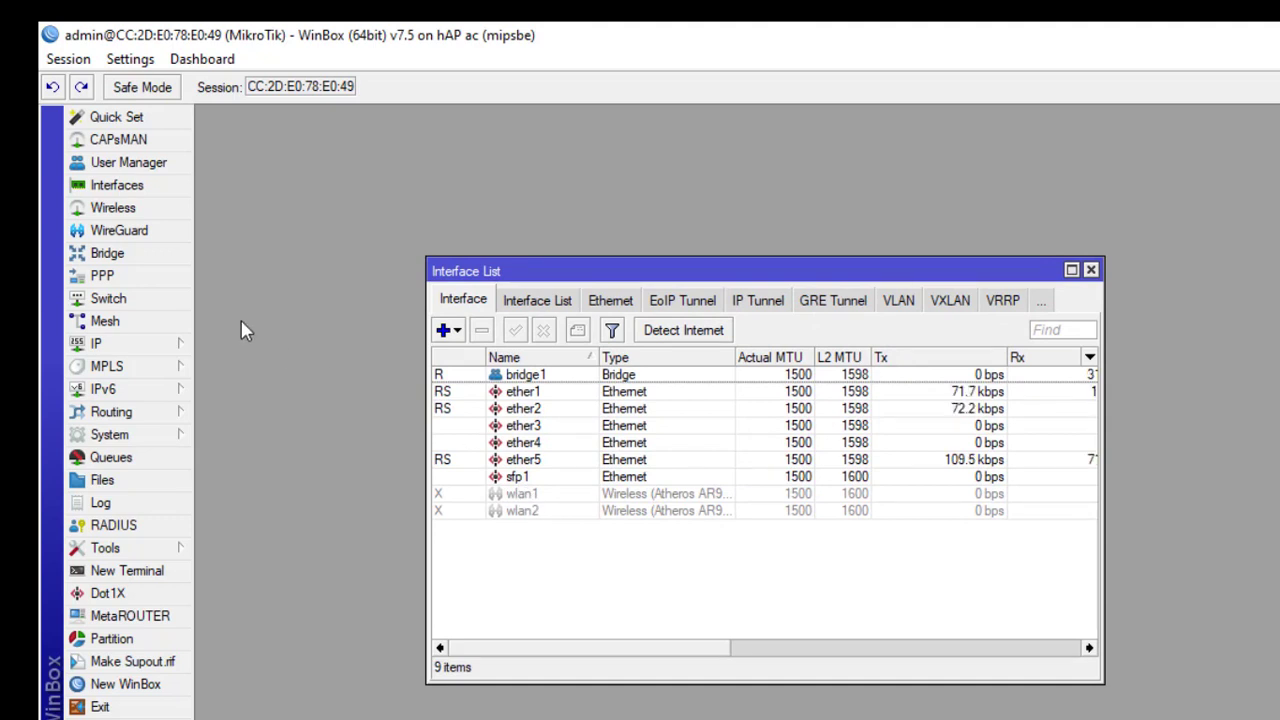
click(505, 497)
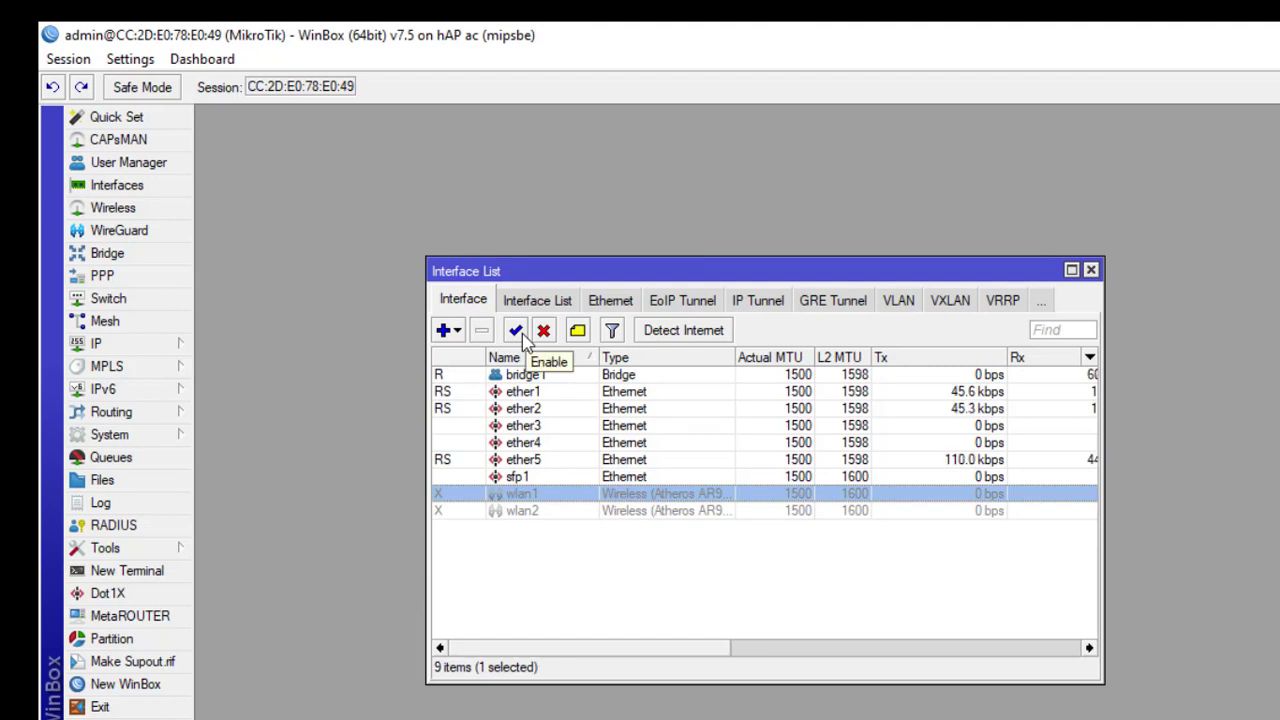
click(520, 332)
Step: Set wlan1's wireless mode to ap bridge with a new network name as SSID
double_click(612, 493)
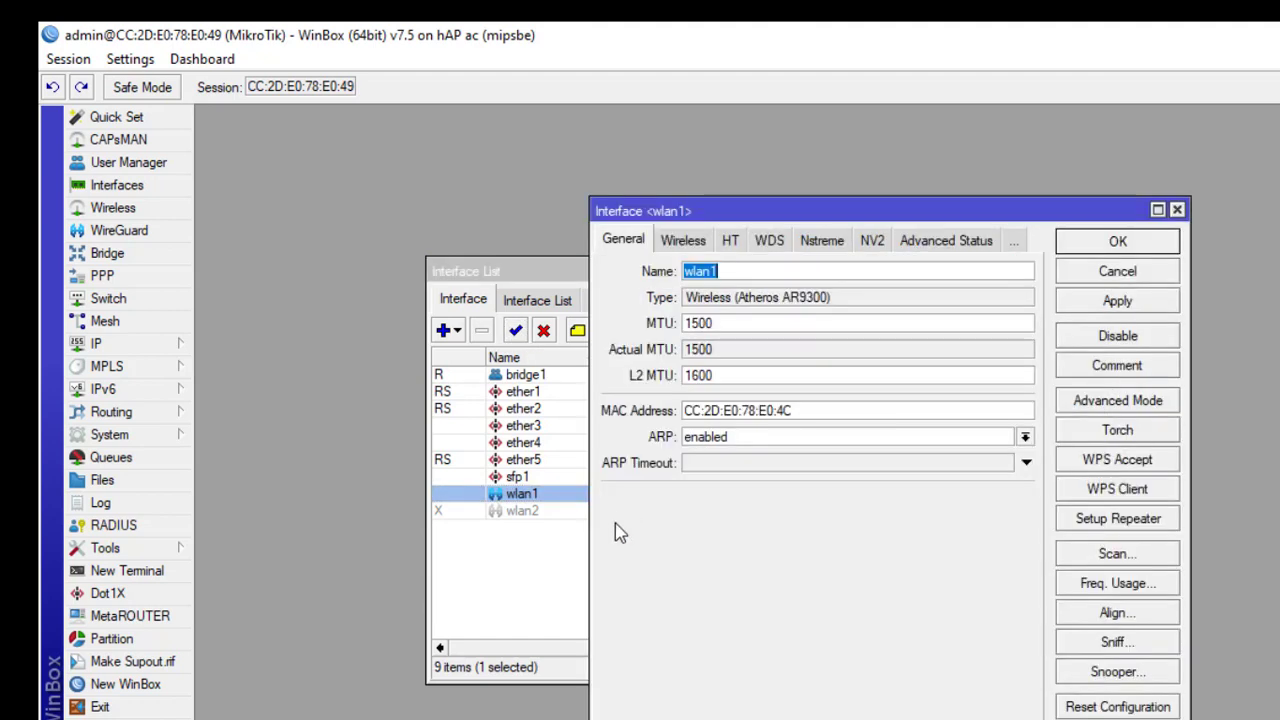
click(690, 244)
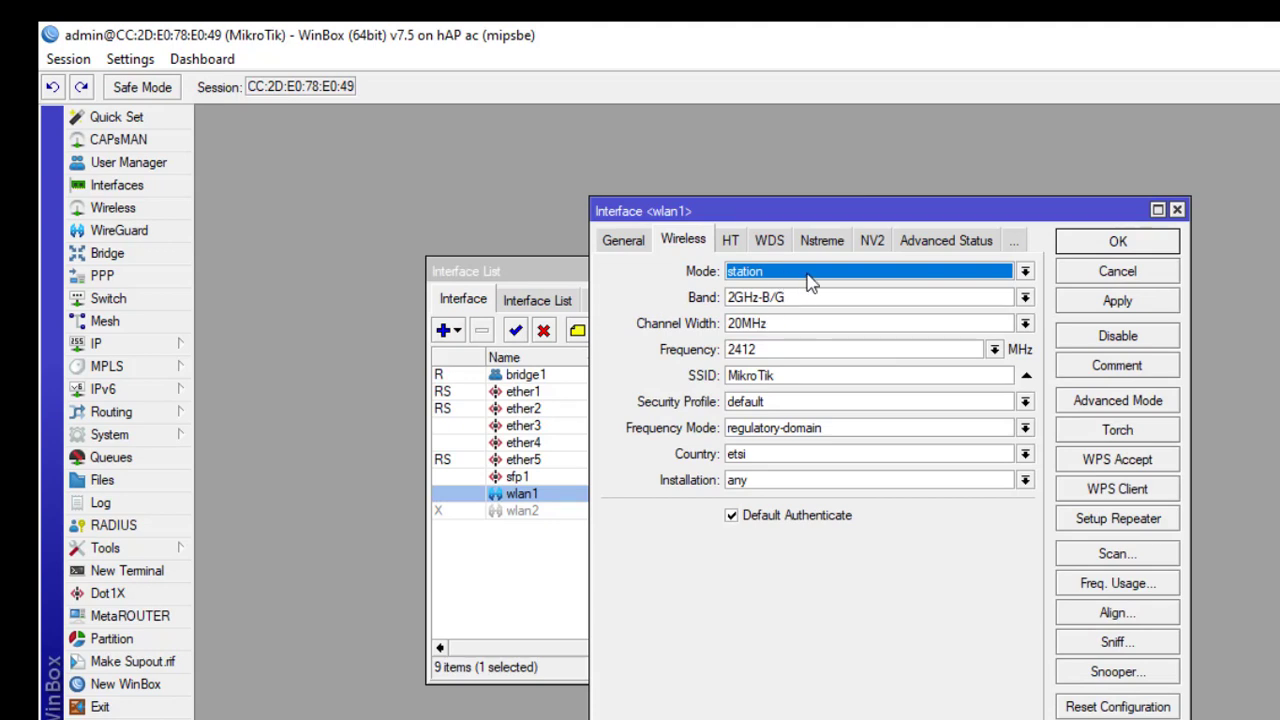
click(806, 278)
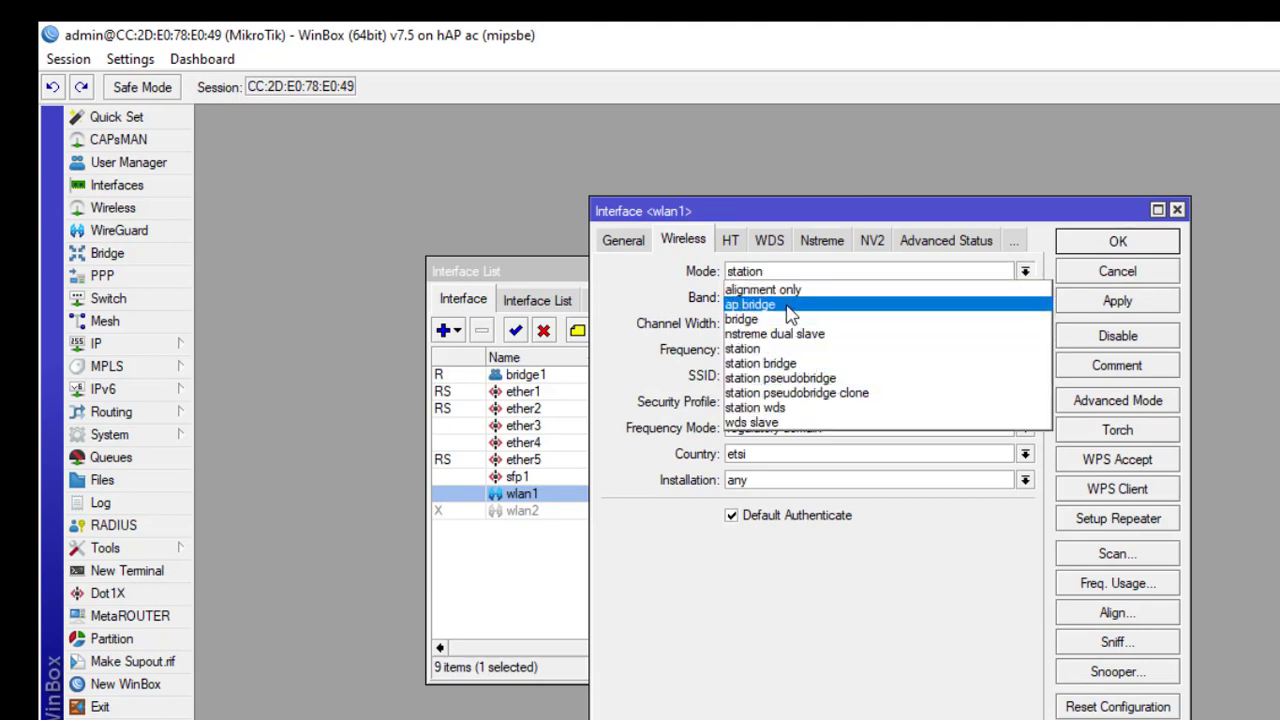
click(790, 305)
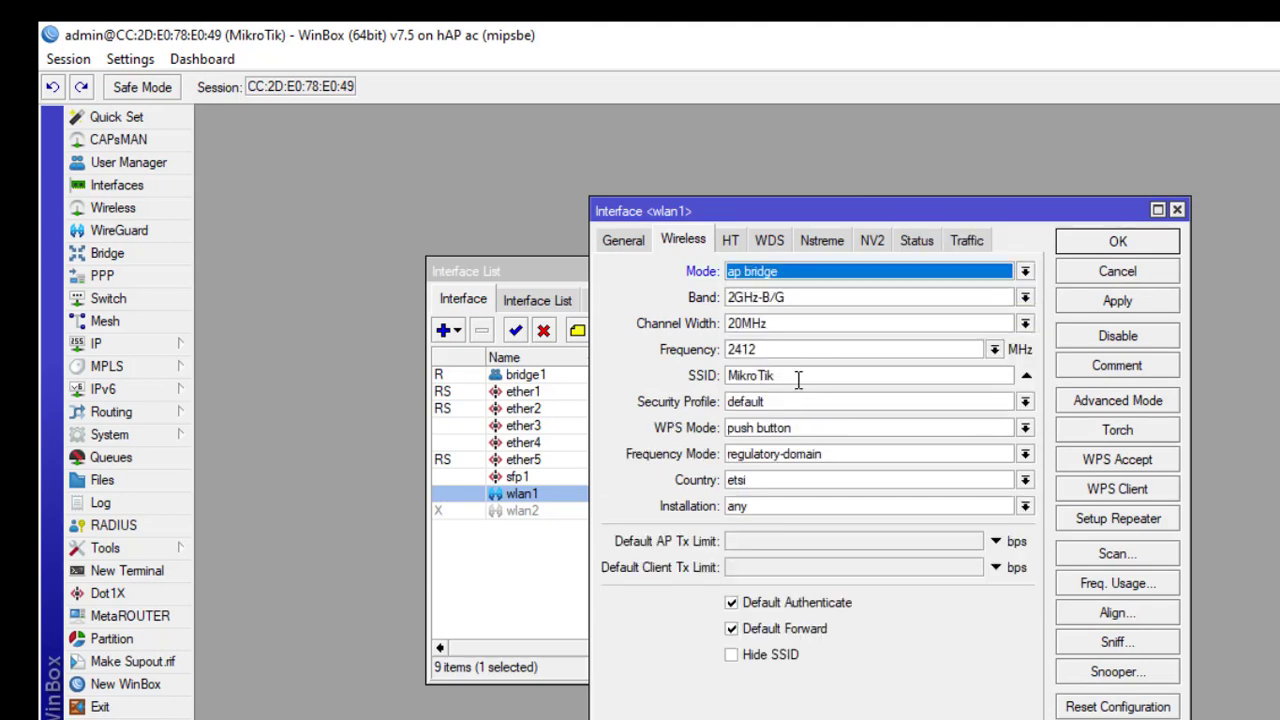
double_click(751, 375)
text(N)
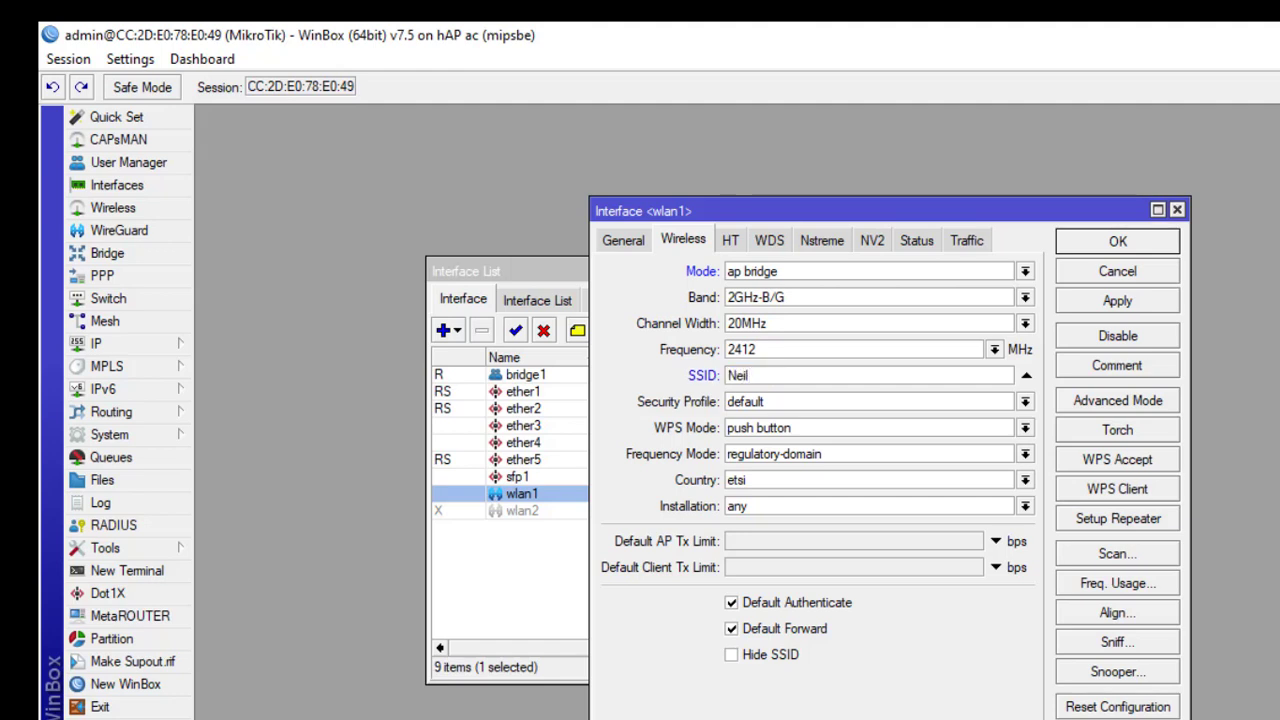
text(eil Dlm)
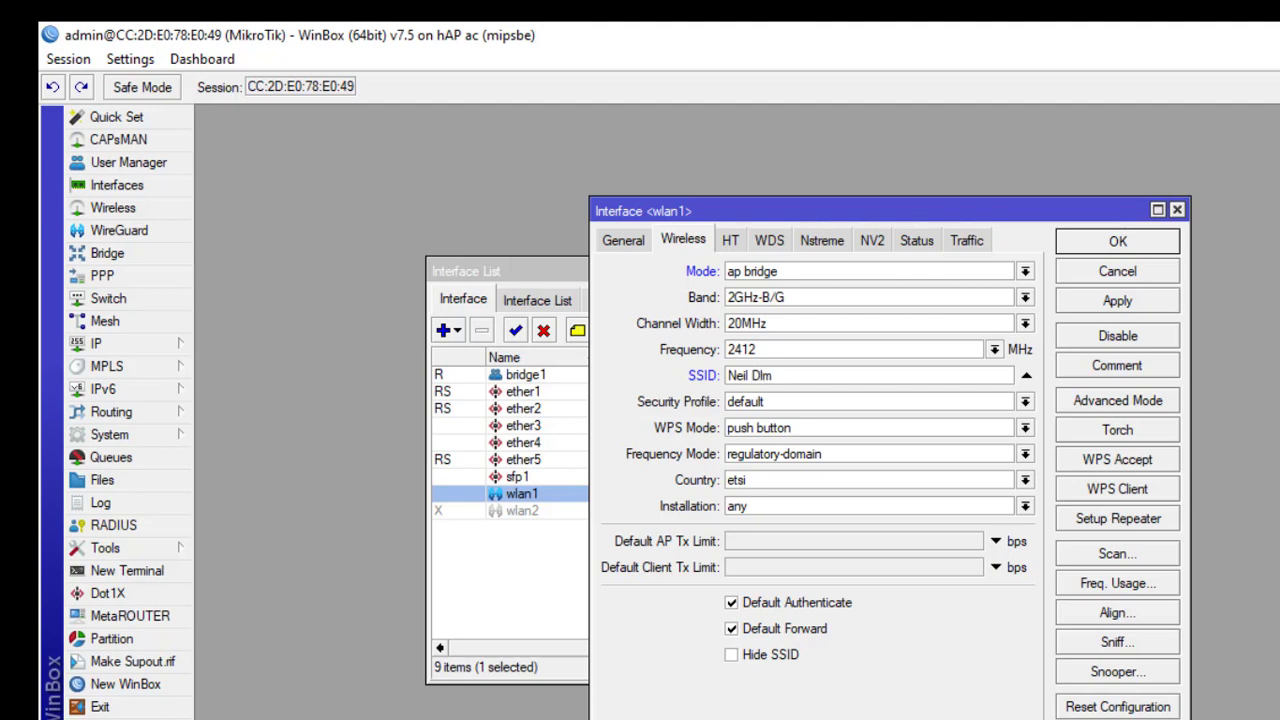
click(1108, 245)
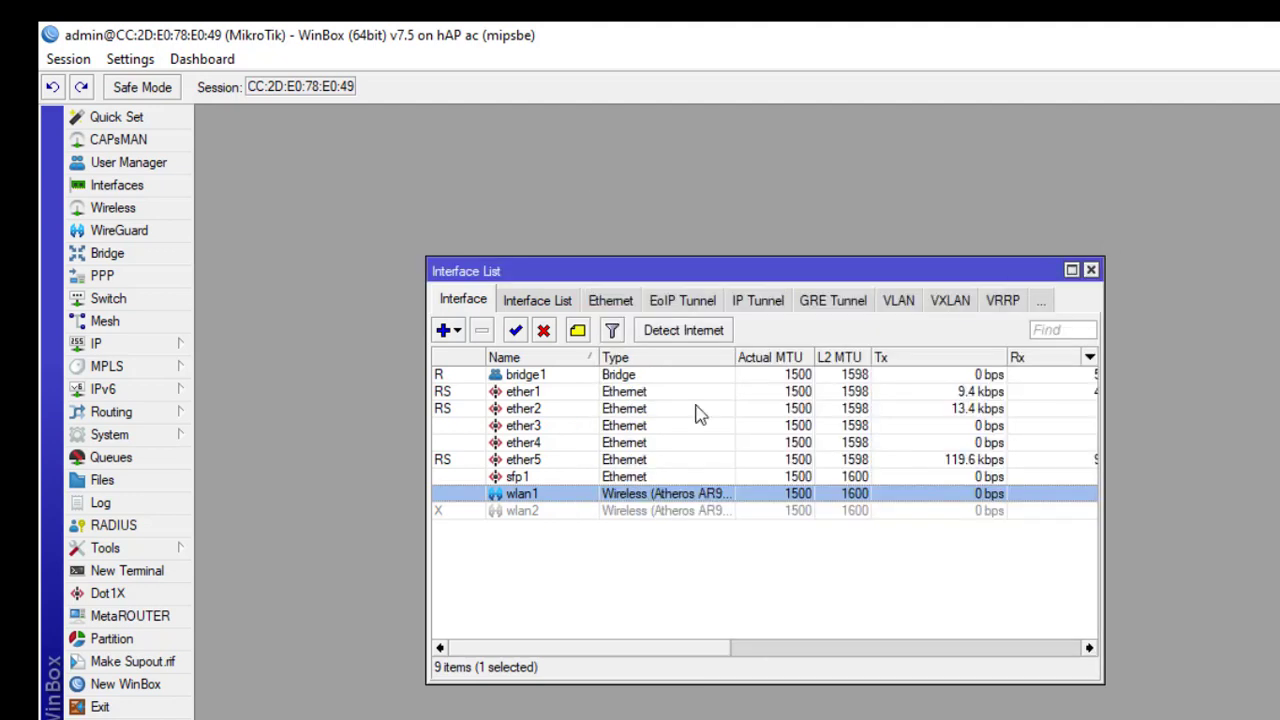
Step: Add the address 6.6.6.1/24 on interface wlan1 in IP > Addresses
click(132, 347)
click(258, 296)
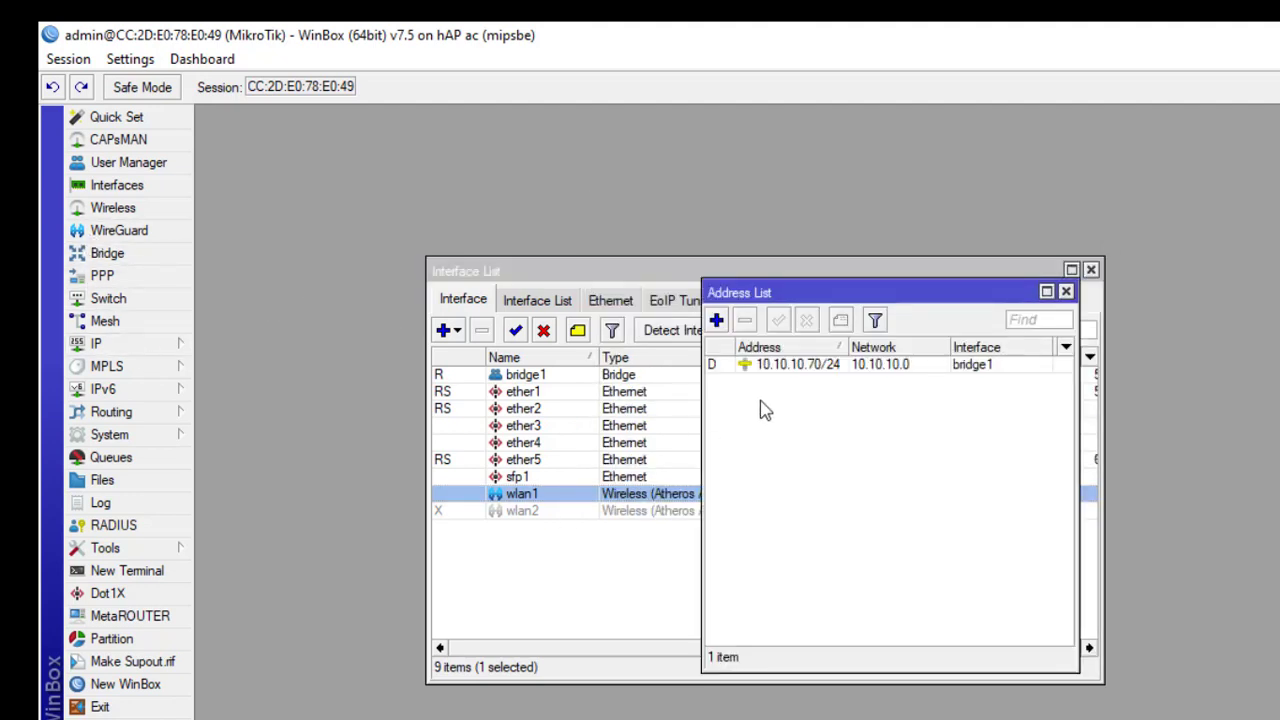
click(716, 320)
click(899, 433)
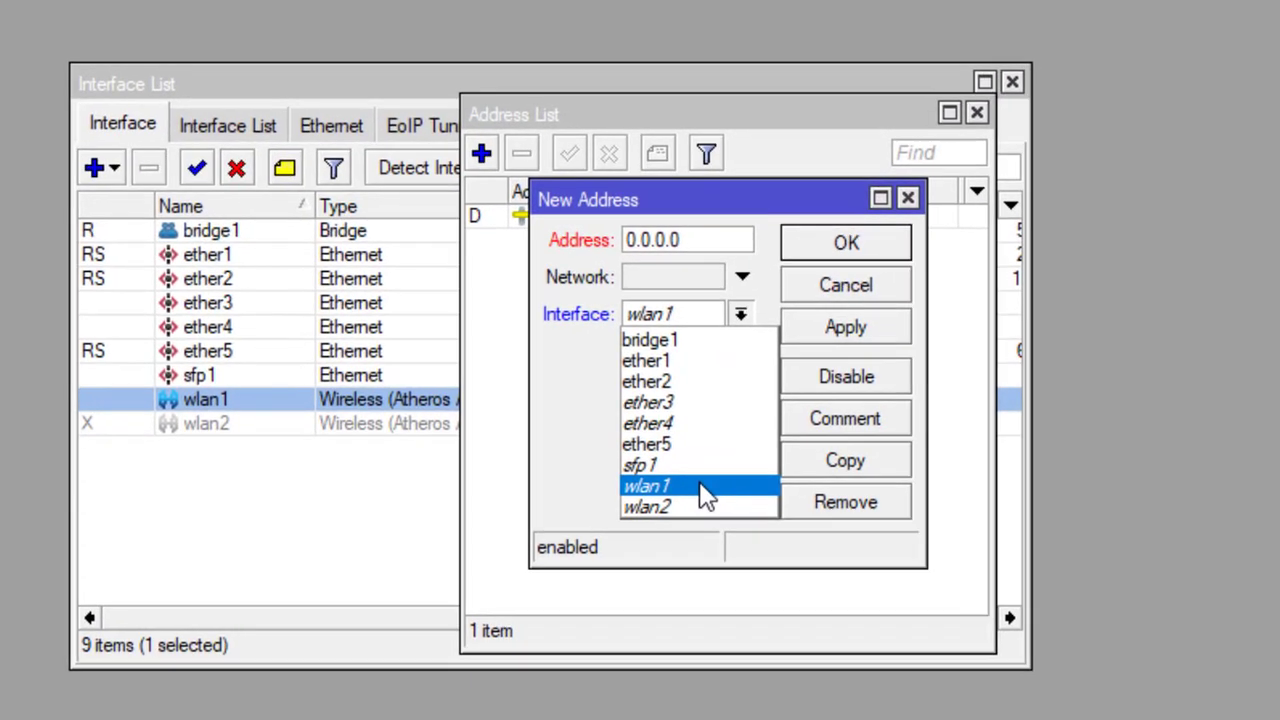
click(700, 487)
drag(697, 240, 571, 225)
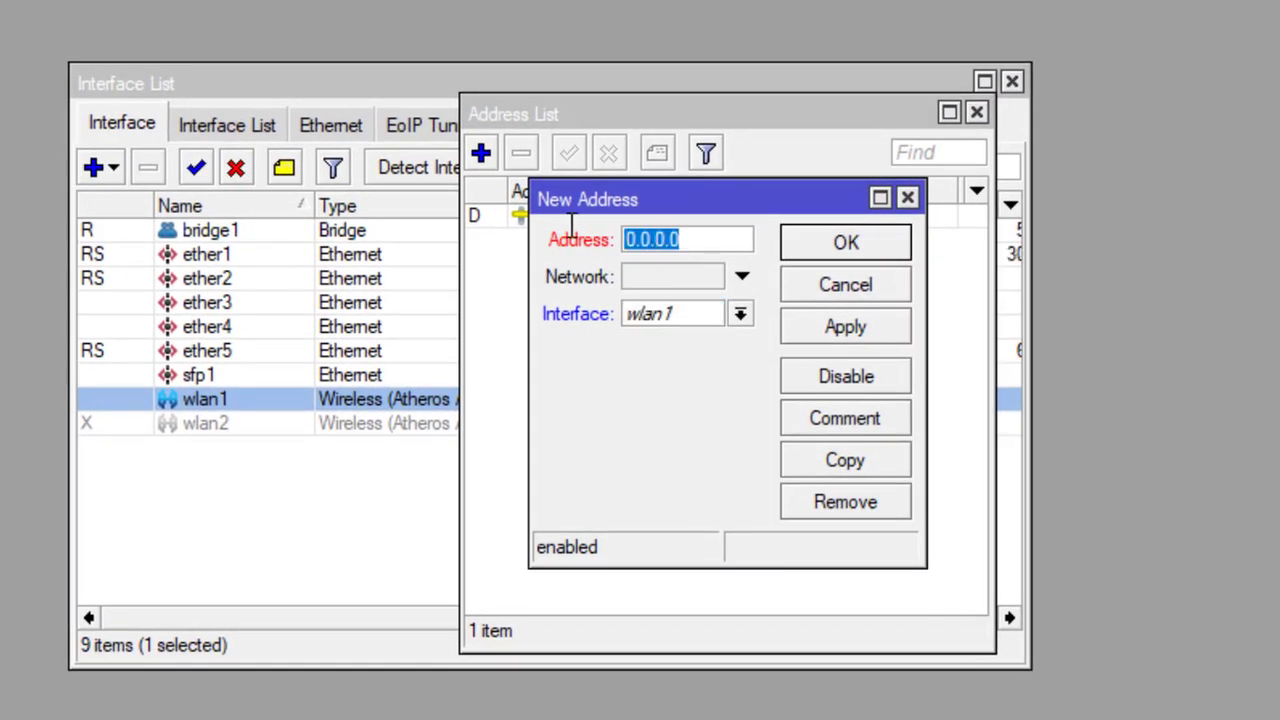
text(6.6.6.6)
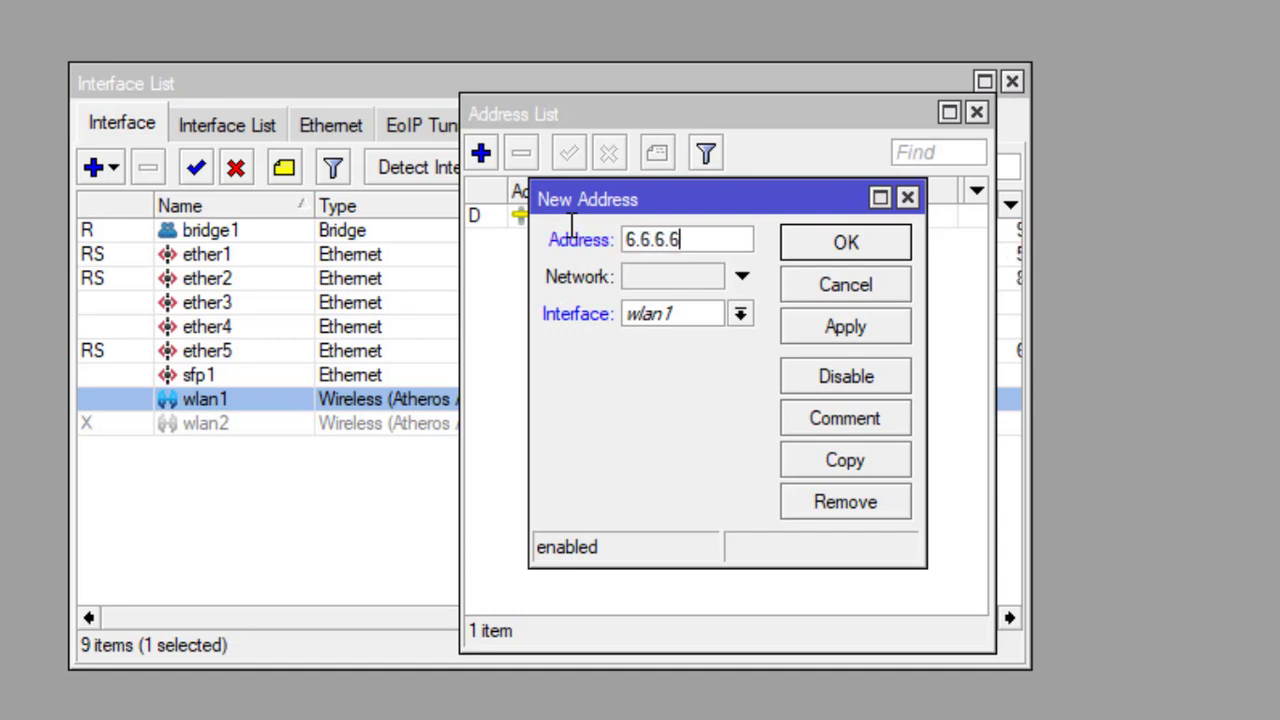
key(BackSpace)
text(1/24)
click(847, 247)
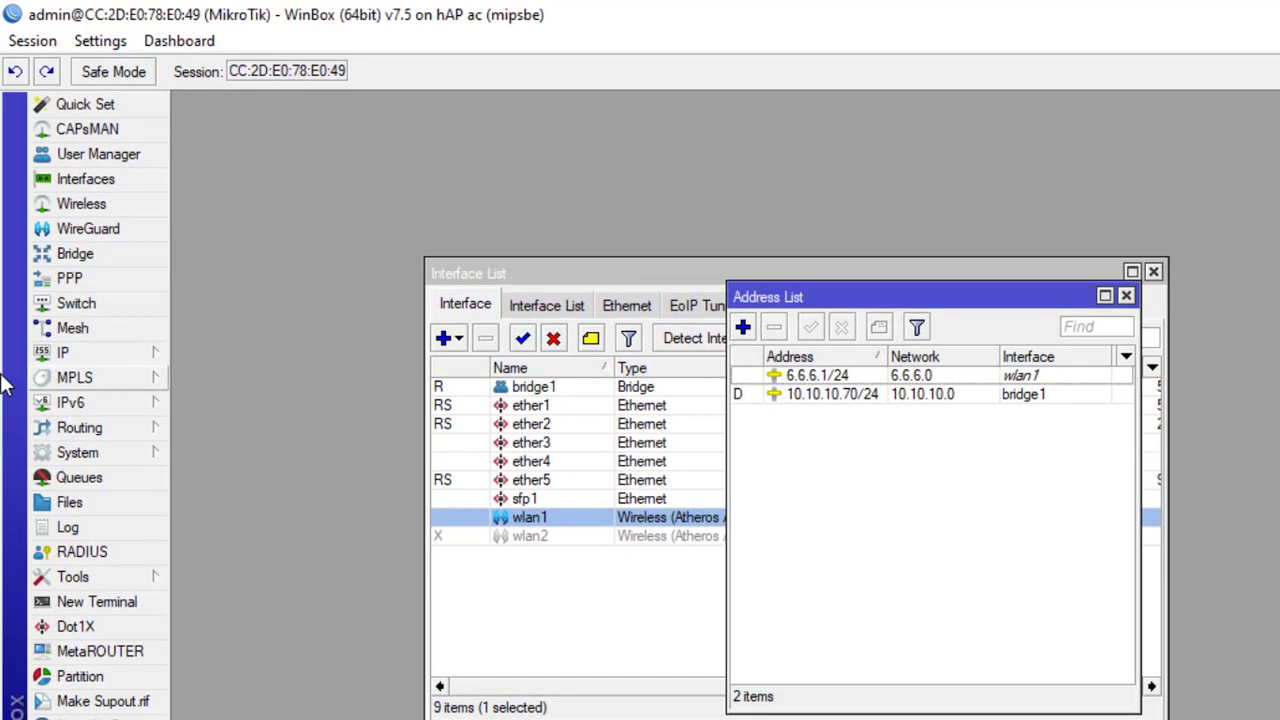
click(42, 360)
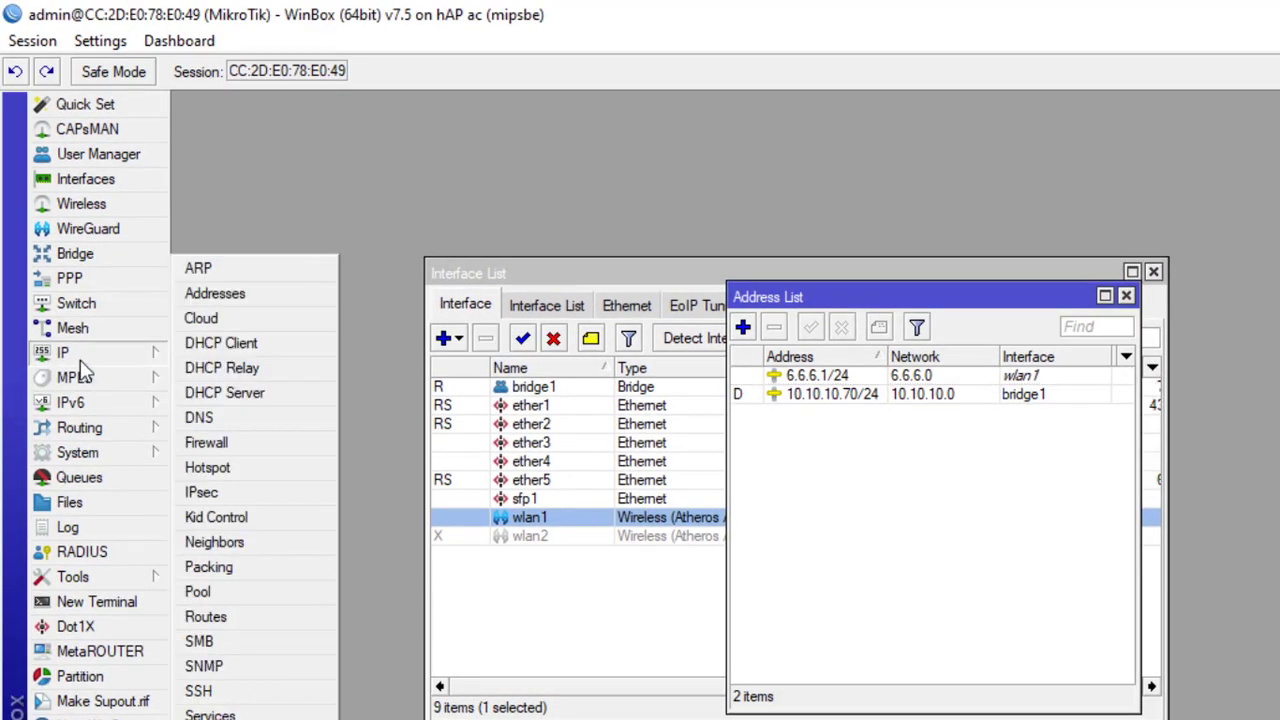
Step: Run Hotspot Setup on wlan1 with network 6.6.6.1/24, the suggested pool, no certificate or SMTP, DNS 8.8.8.8
click(218, 468)
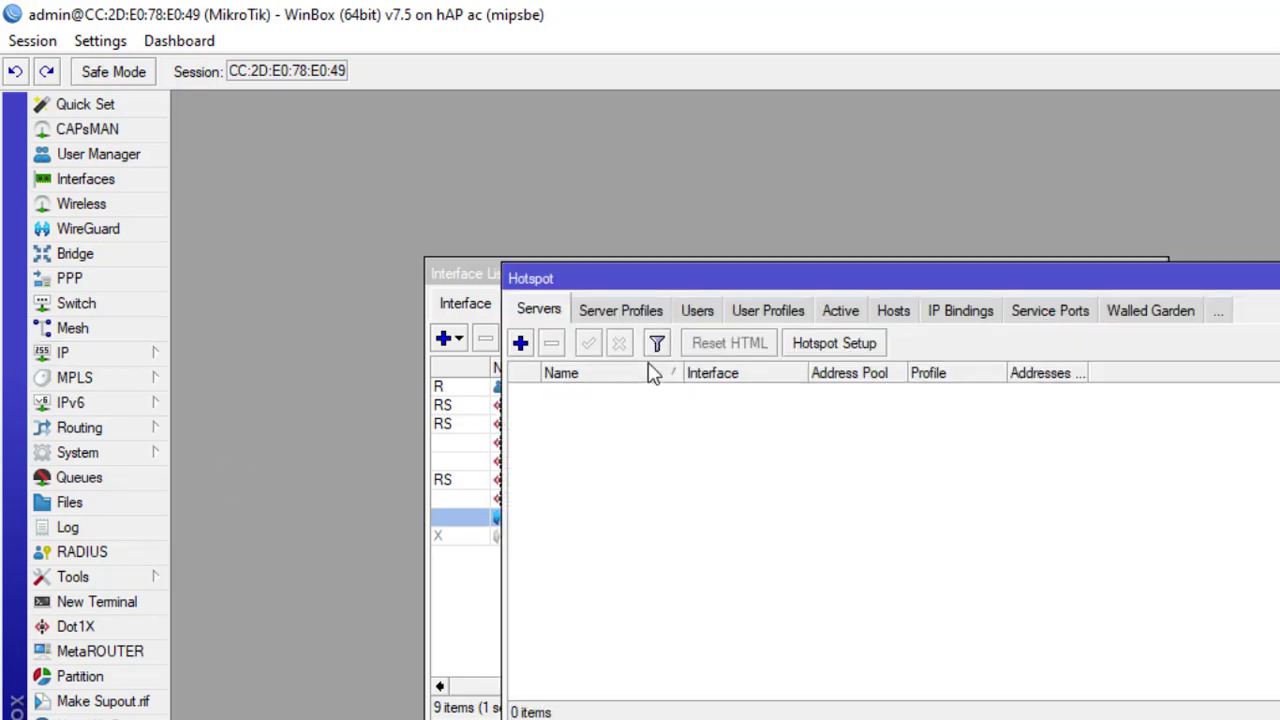
click(826, 346)
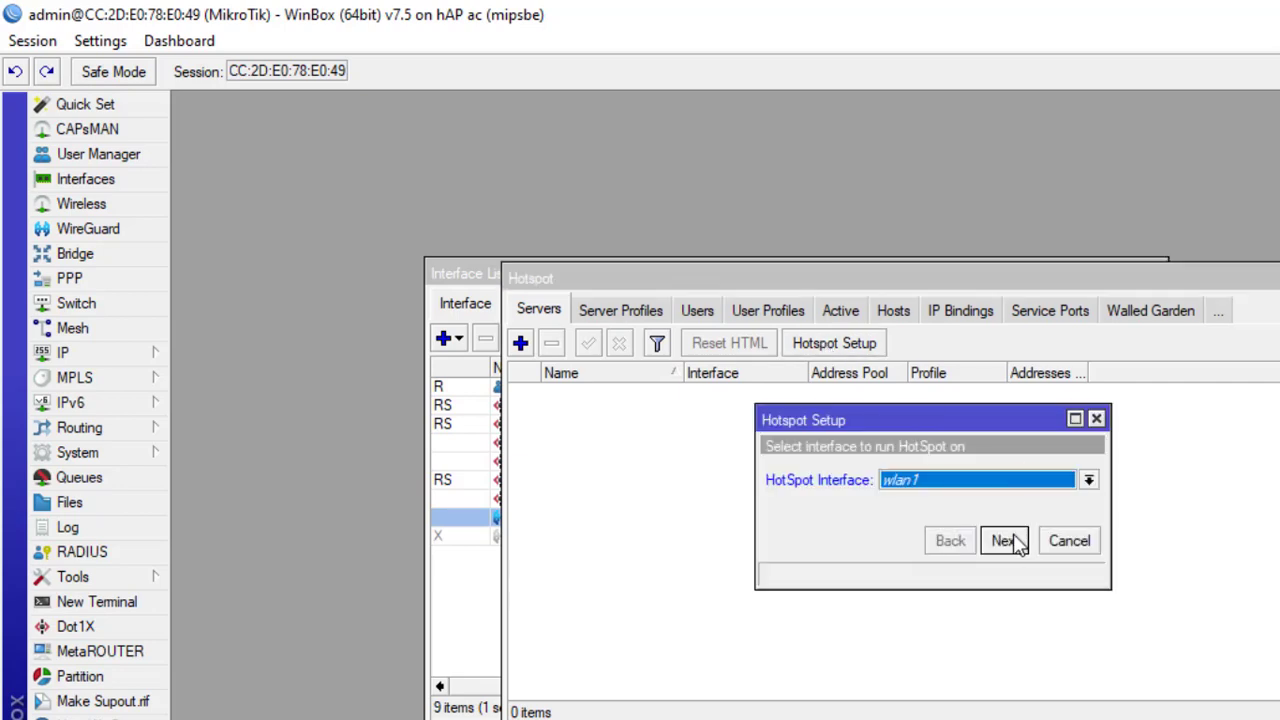
click(1005, 540)
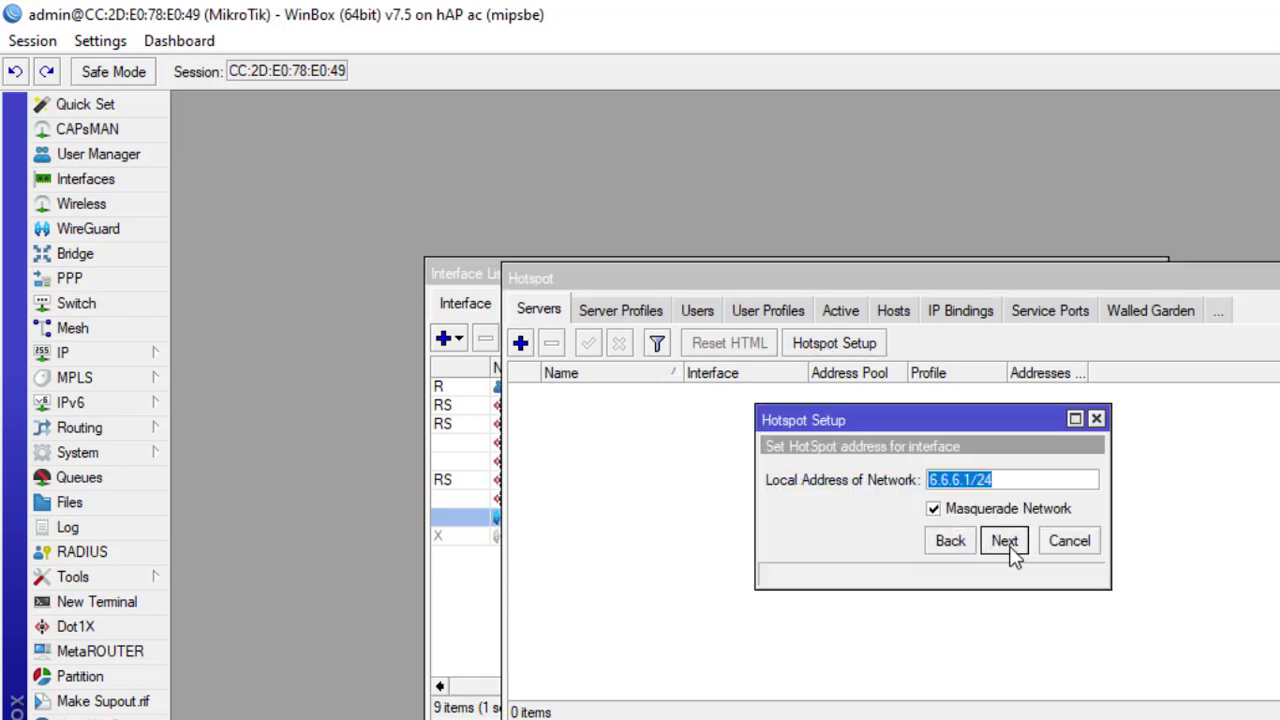
click(1003, 540)
click(1005, 535)
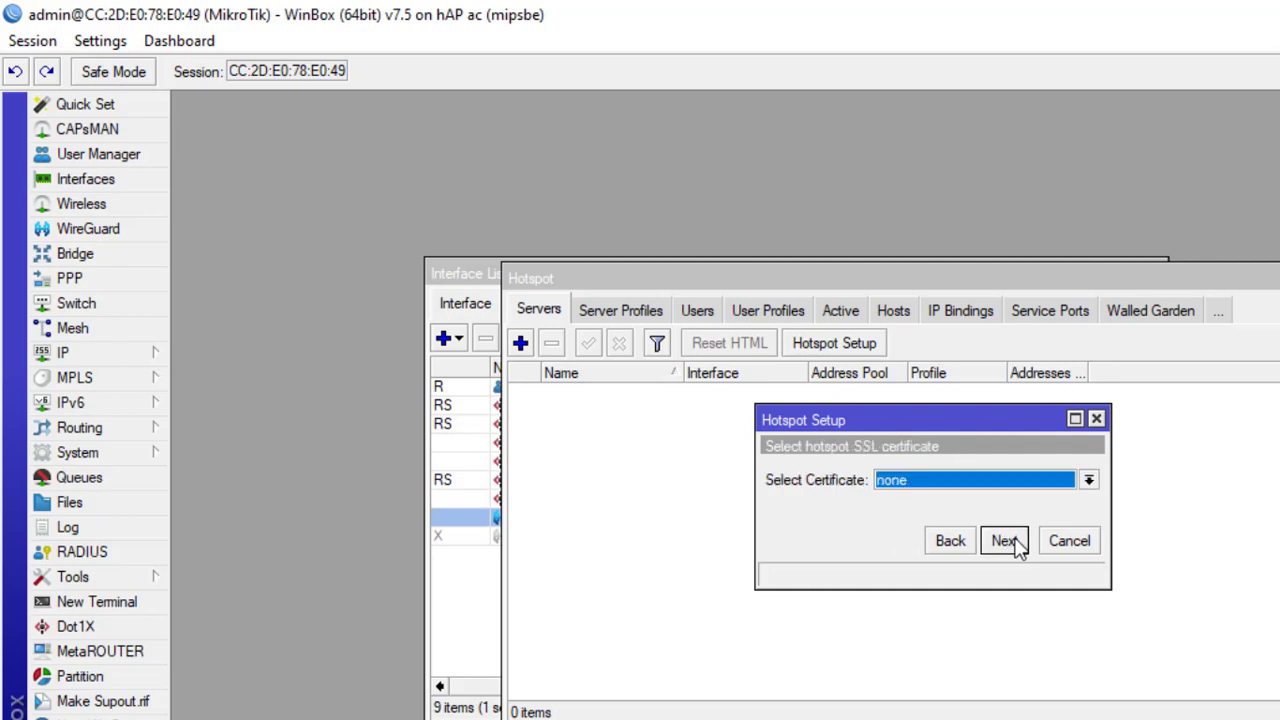
click(993, 545)
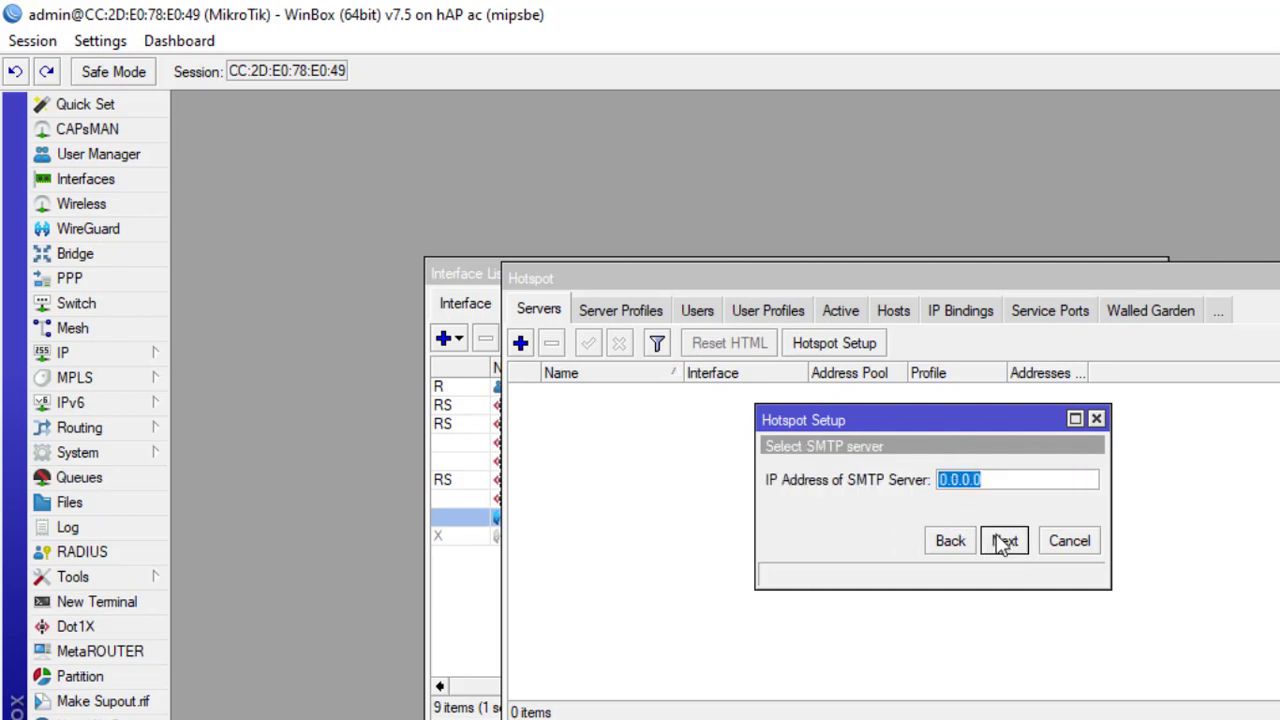
click(1003, 543)
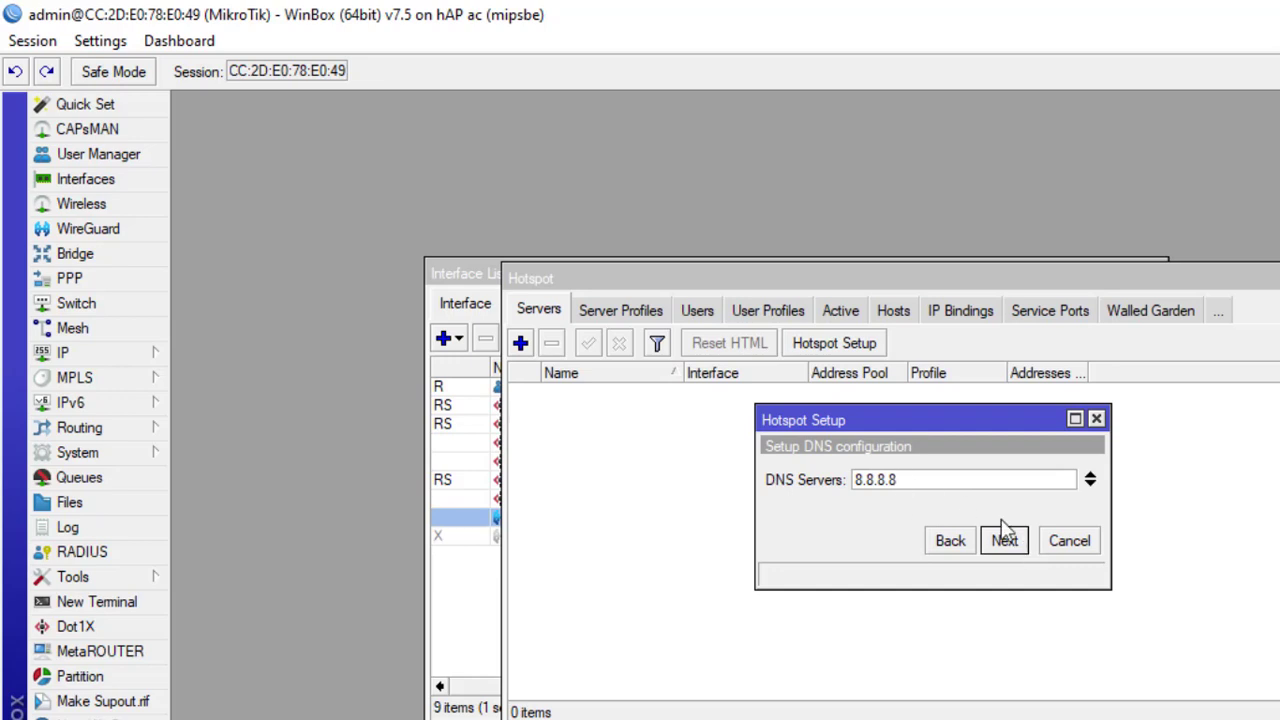
click(1012, 538)
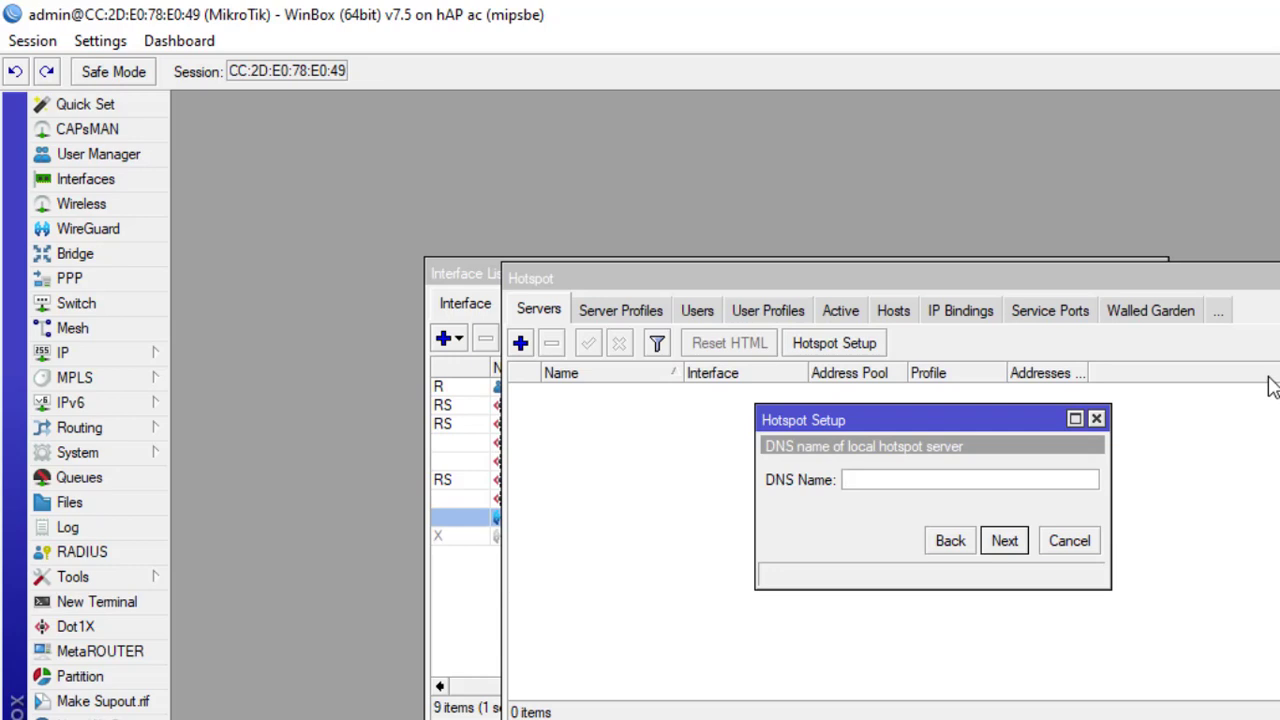
Step: Set the hotspot DNS name to neil.net, give the local hotspot user a password, and finish setup
text(neil.net)
click(1002, 548)
click(983, 507)
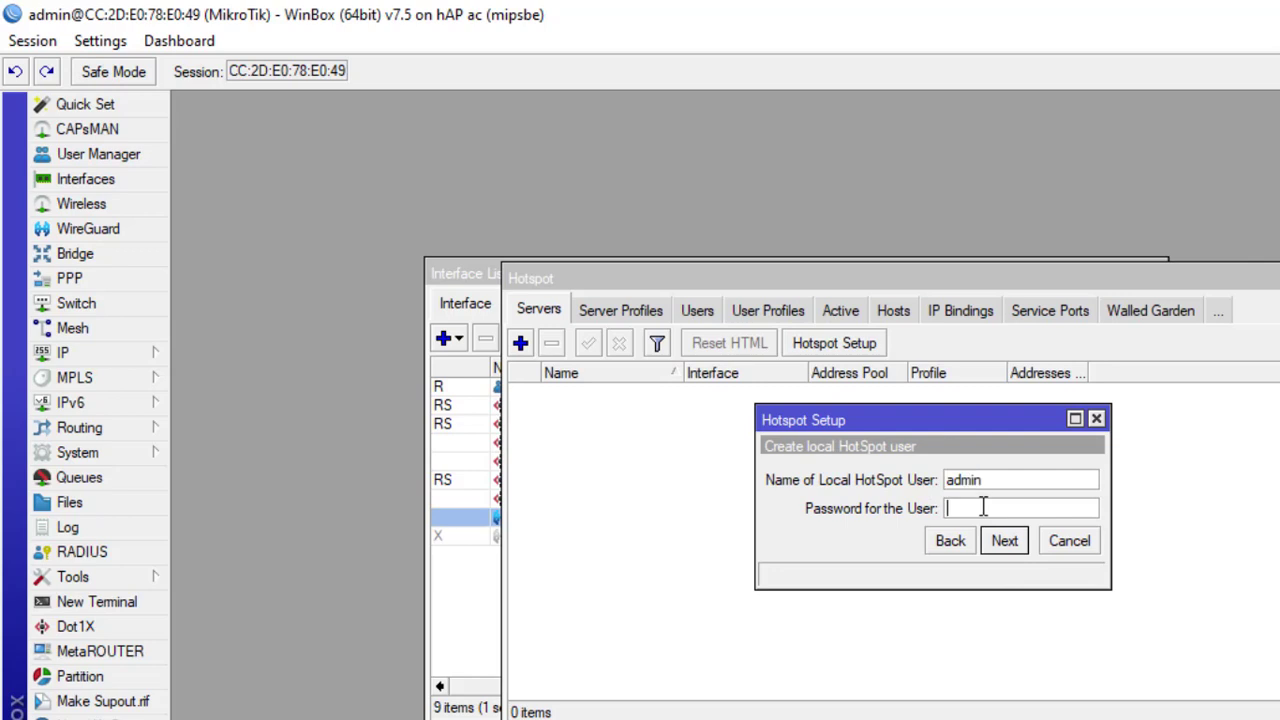
text(1234)
key(ctrl+a)
text(admin)
click(1005, 541)
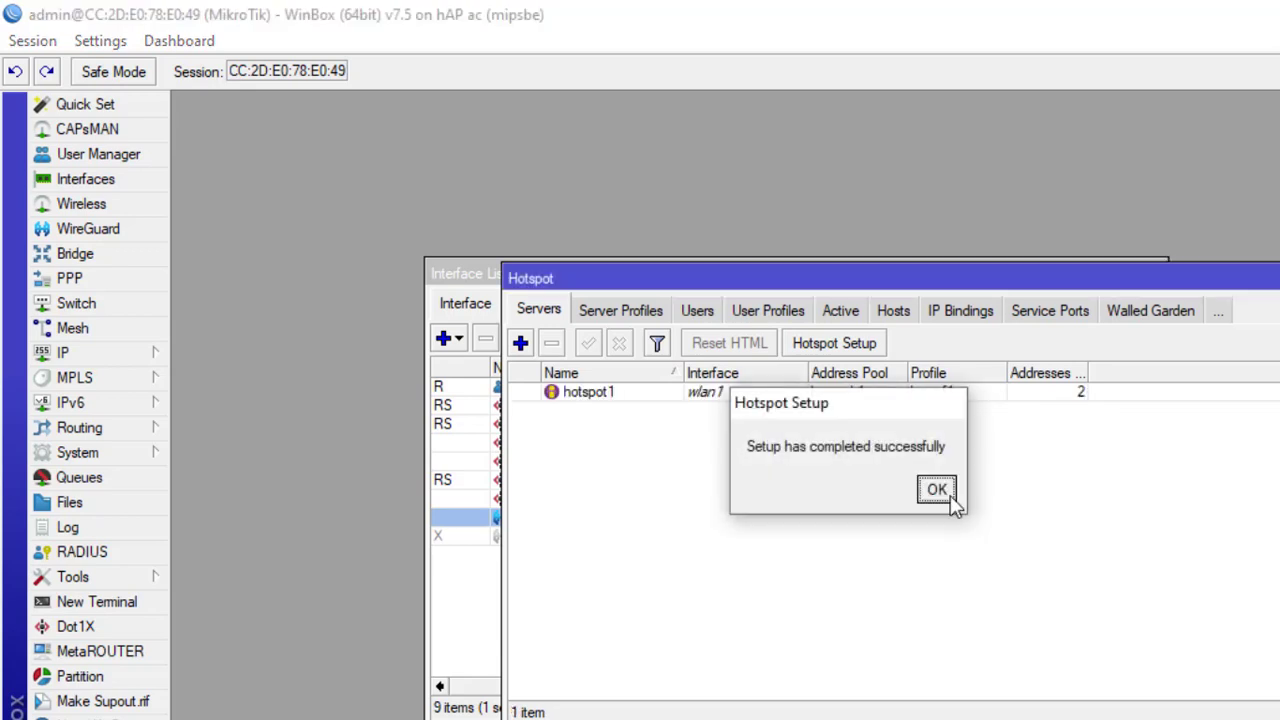
click(938, 489)
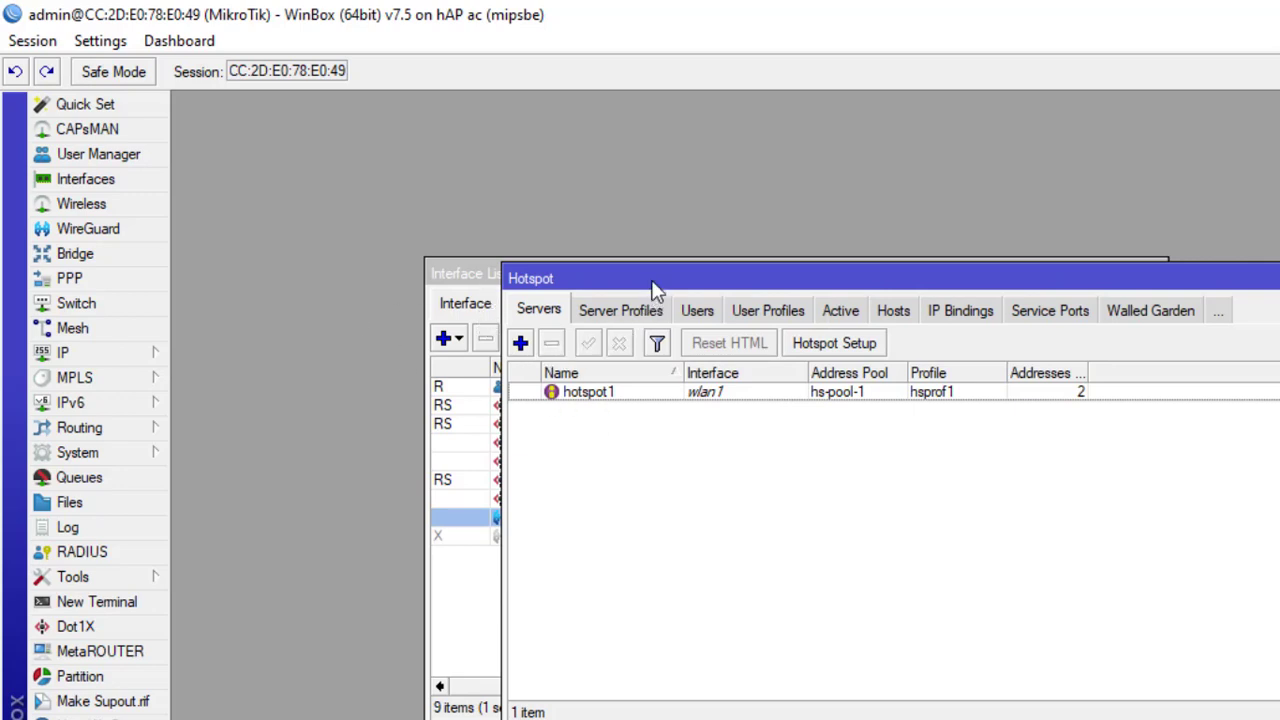
Step: In server profile hsprof1, uncheck Cookie login and enable Use RADIUS, then save it
drag(655, 290, 748, 362)
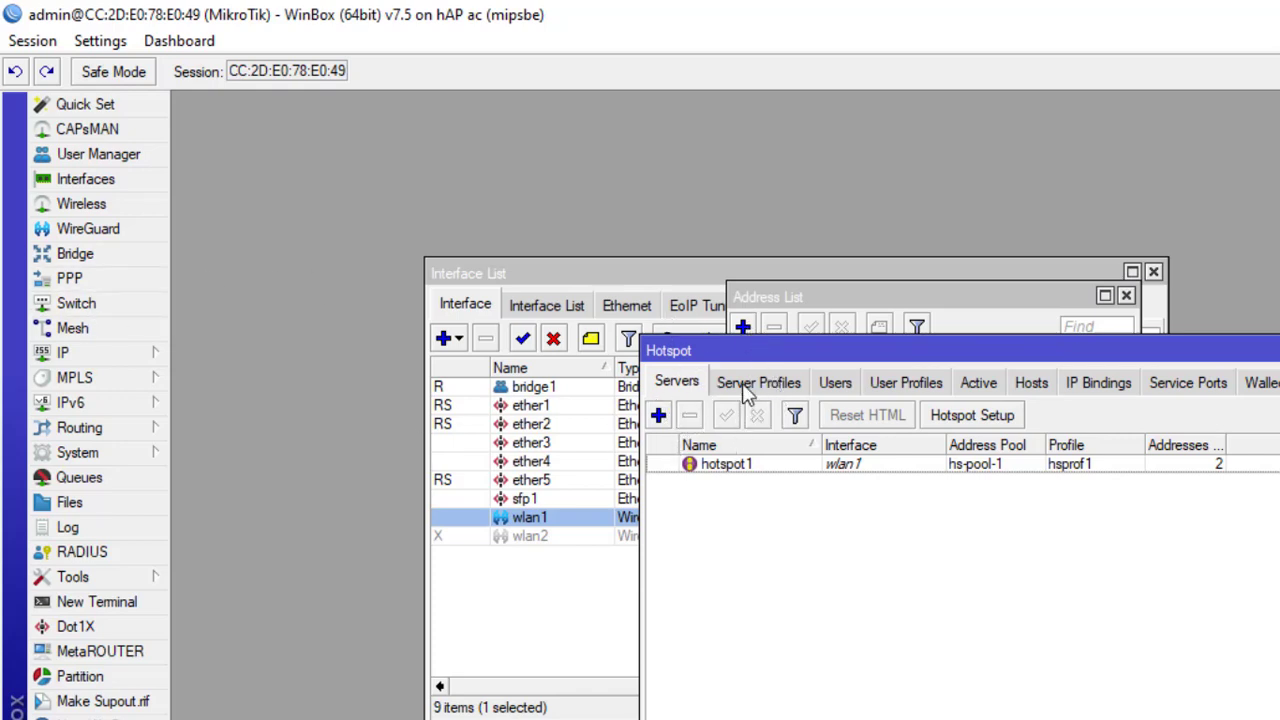
click(744, 389)
click(680, 388)
click(795, 387)
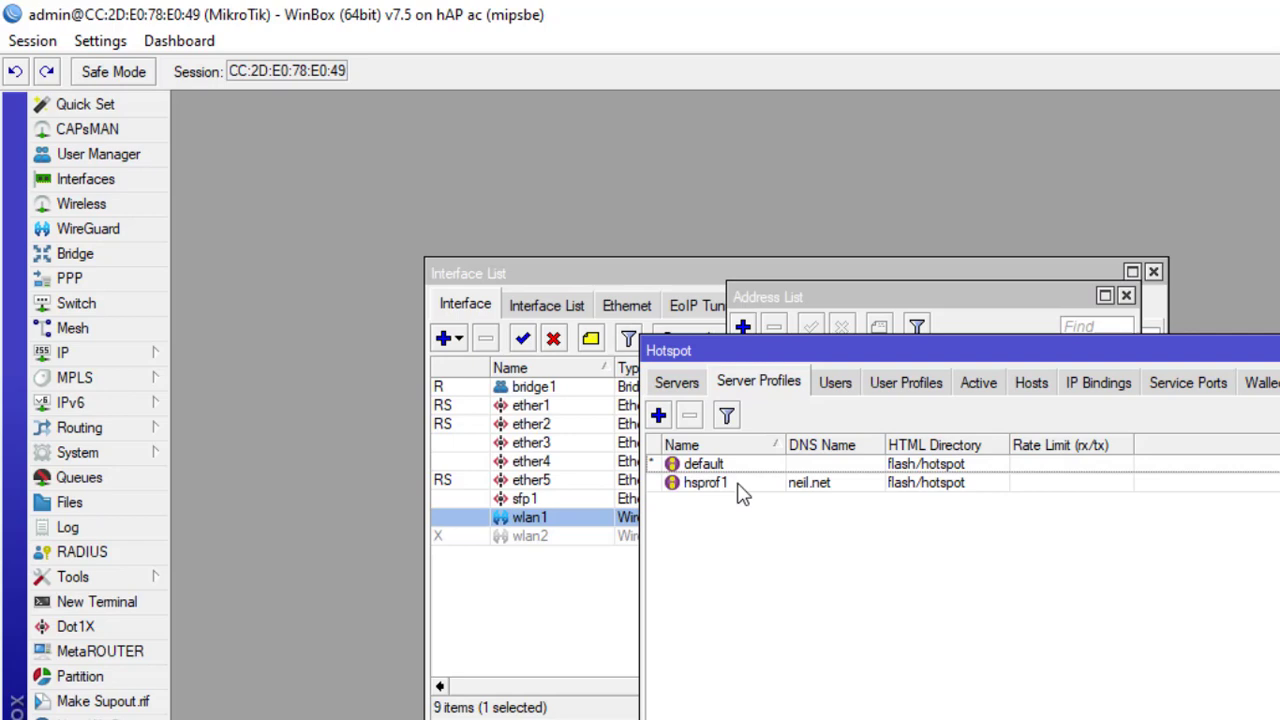
double_click(738, 492)
click(717, 306)
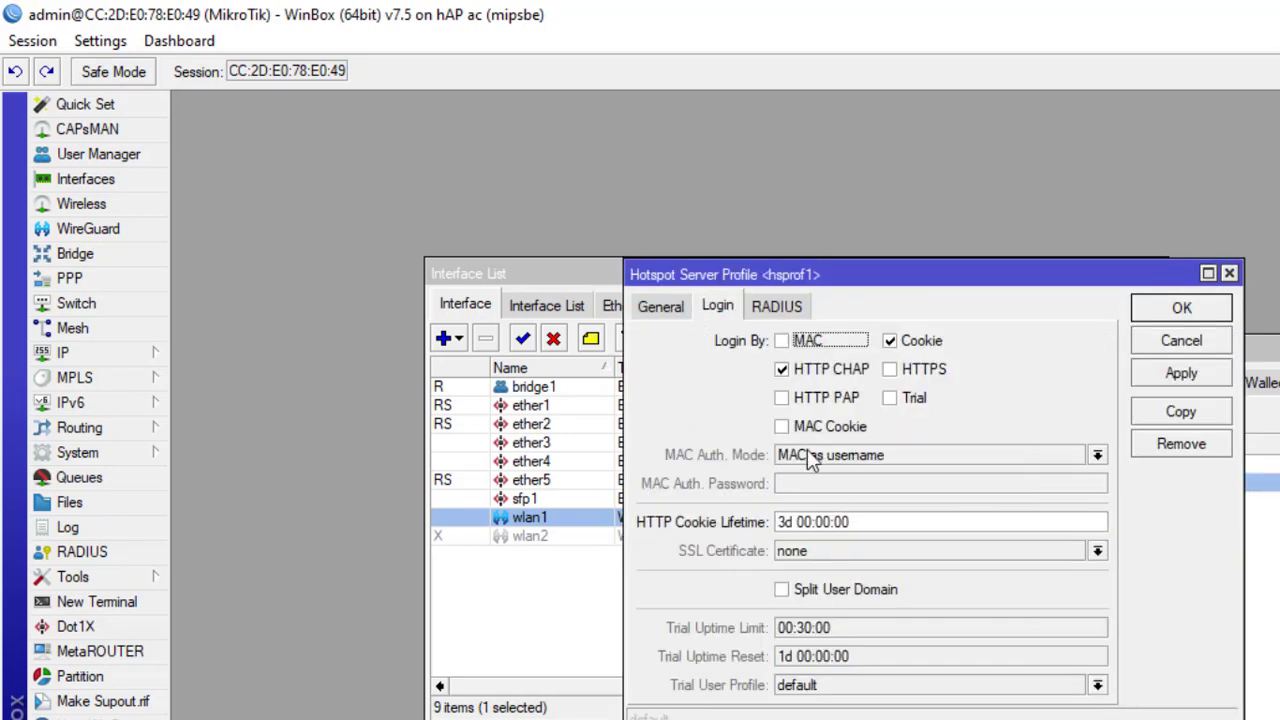
click(891, 343)
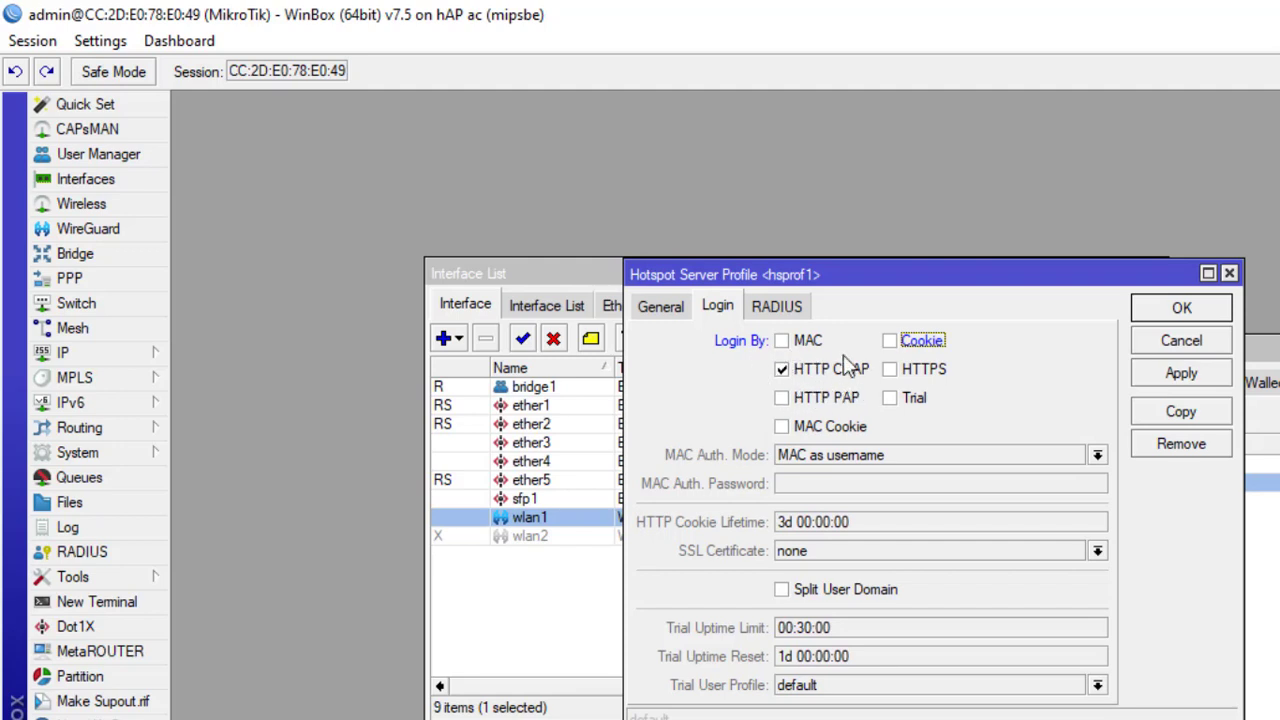
click(792, 307)
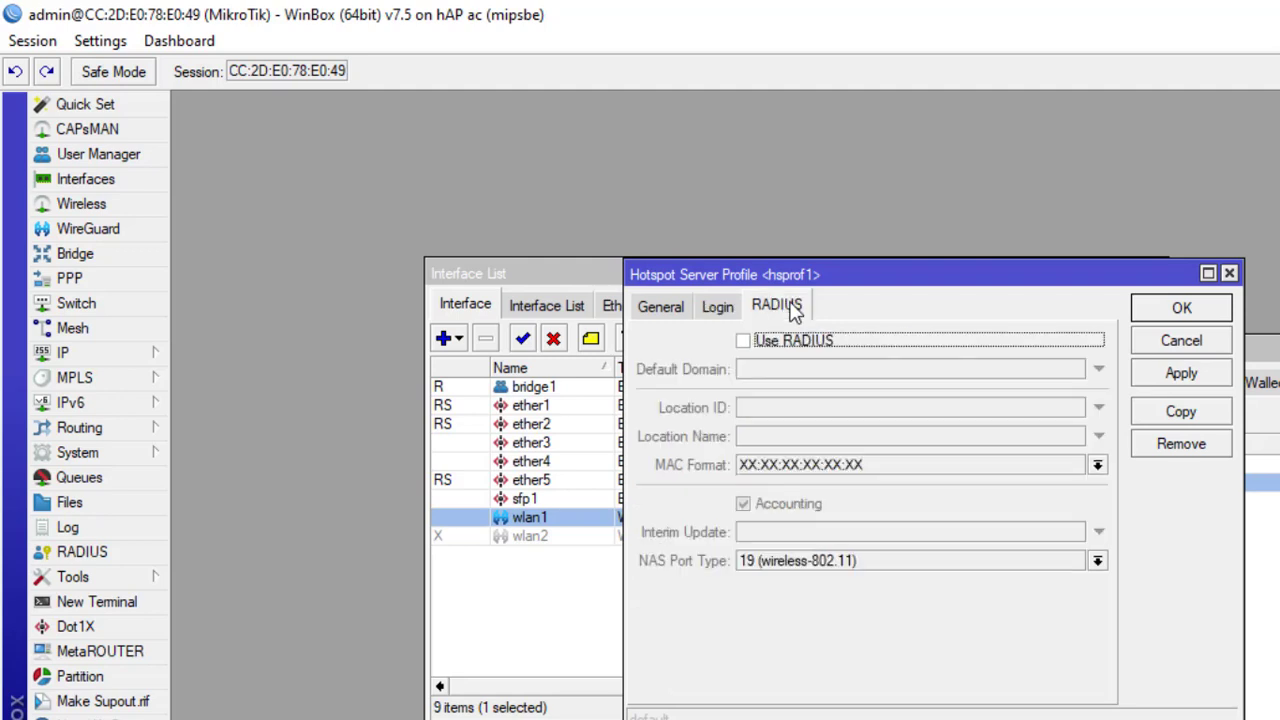
click(745, 343)
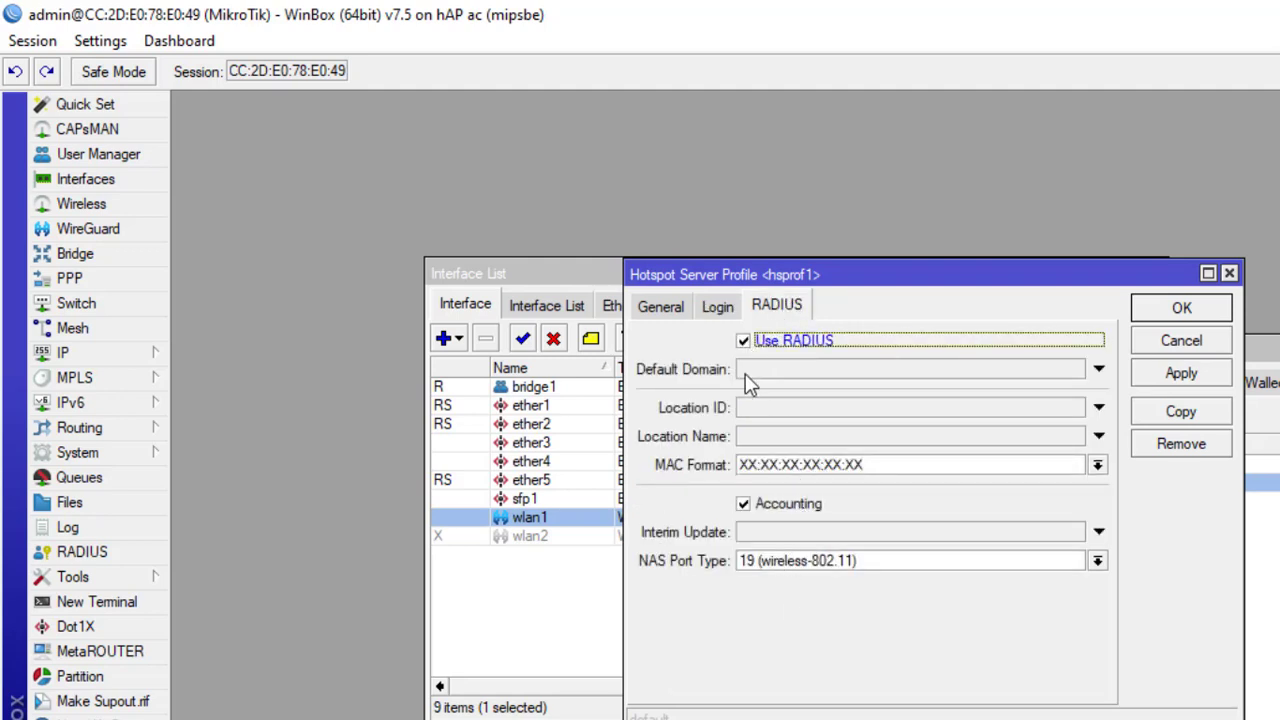
click(1170, 310)
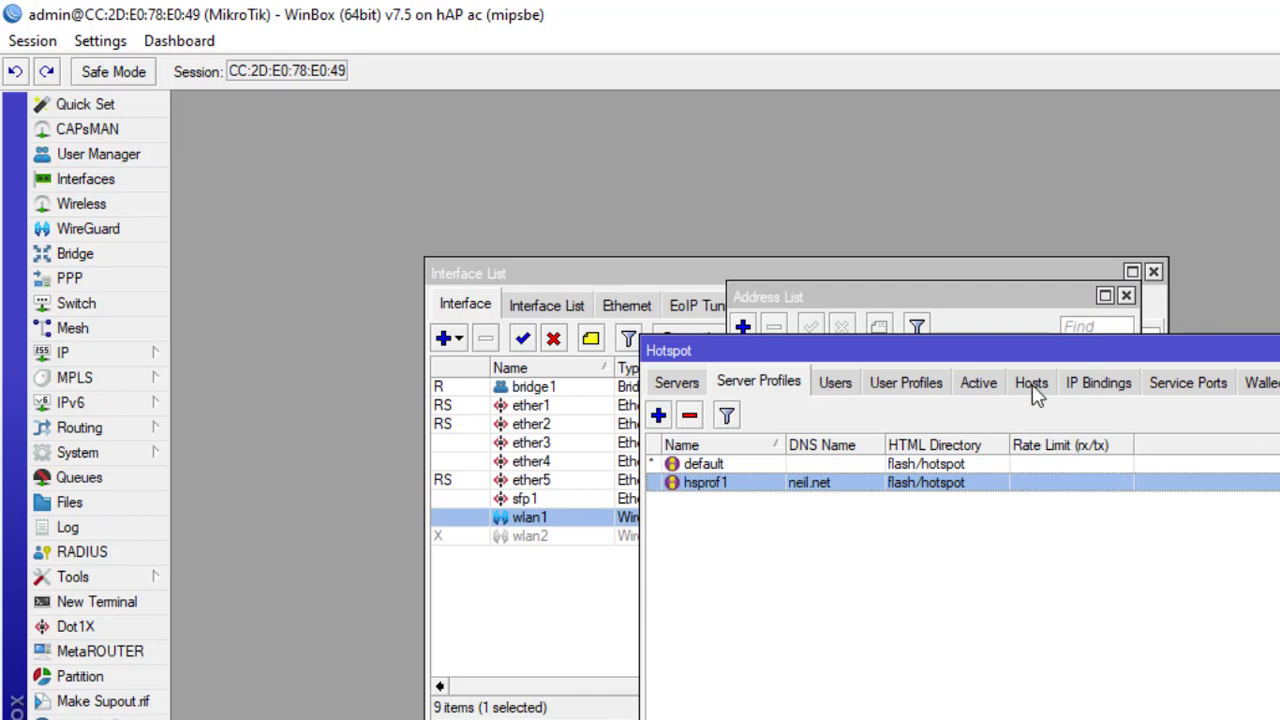
Step: Add a RADIUS server for hotspot and login services at 127.0.0.1 with its secret
click(118, 558)
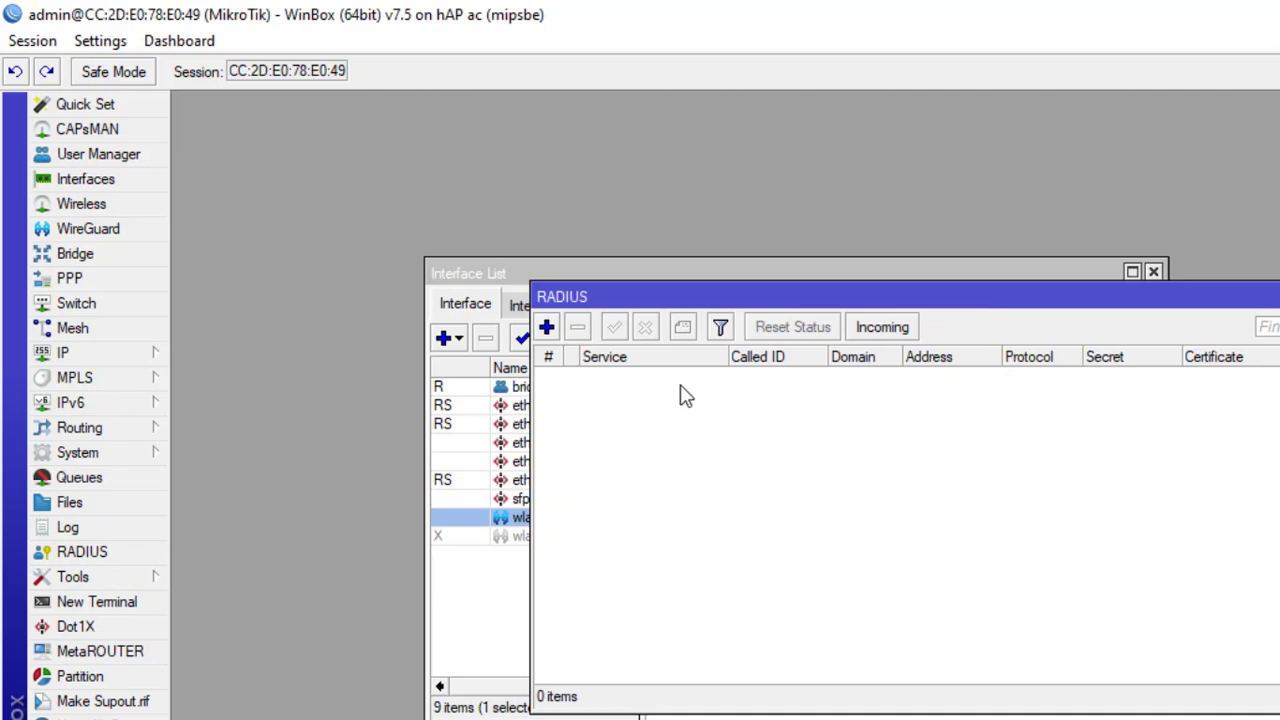
click(550, 328)
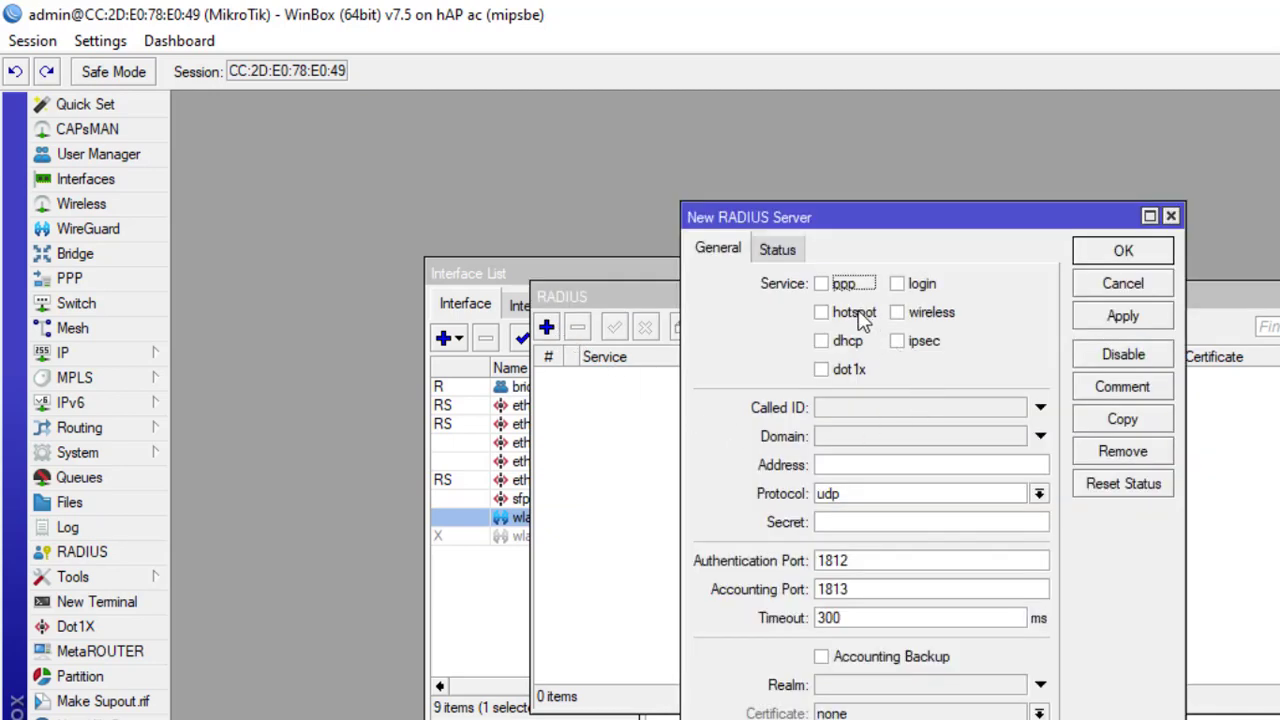
click(821, 314)
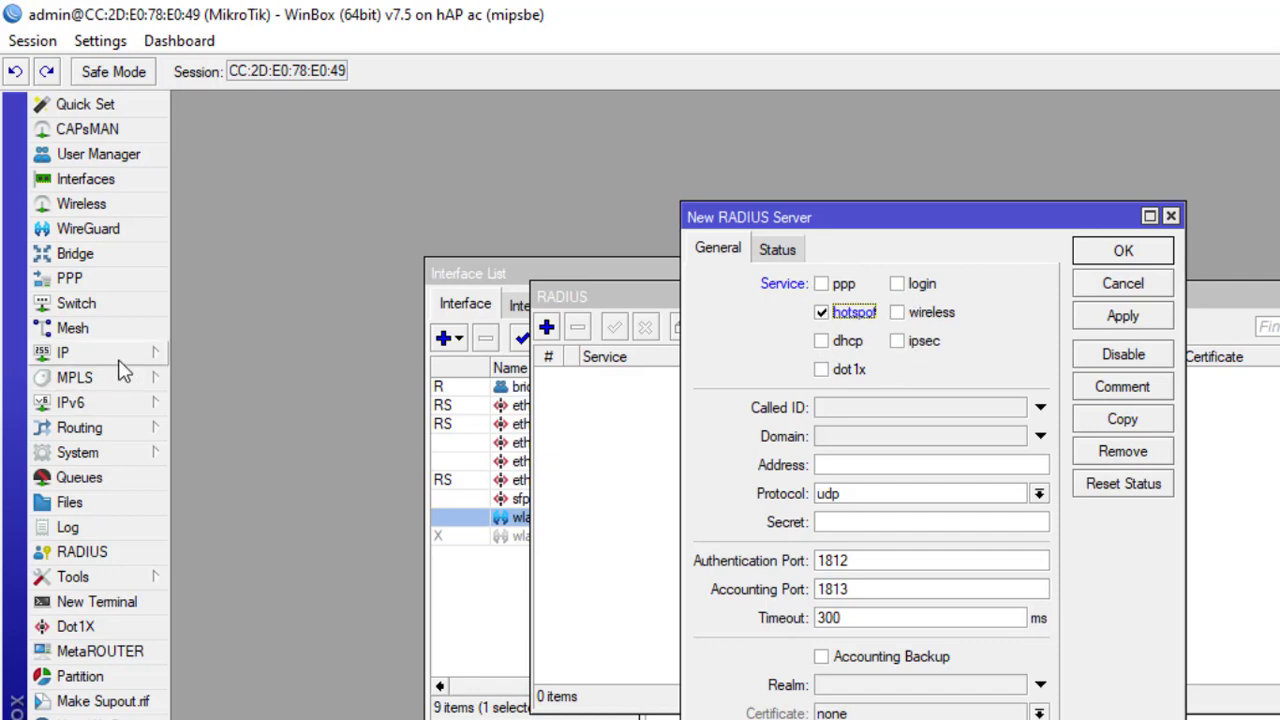
click(88, 353)
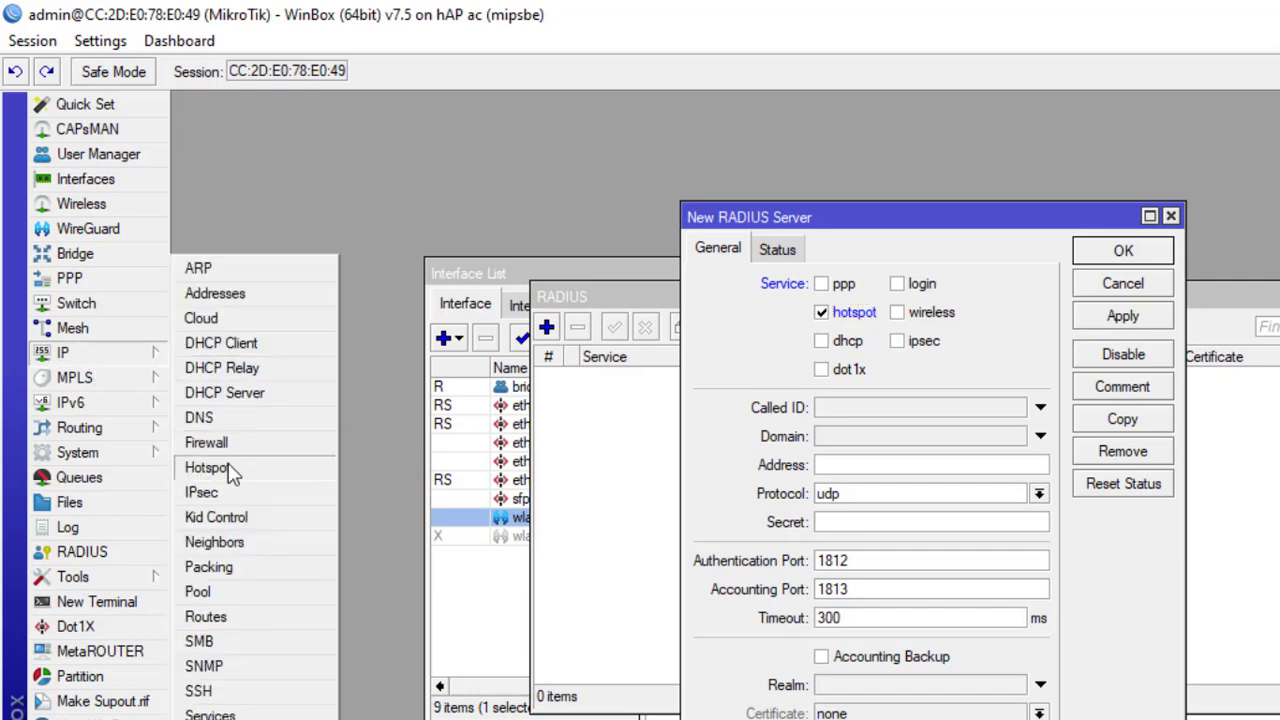
click(898, 284)
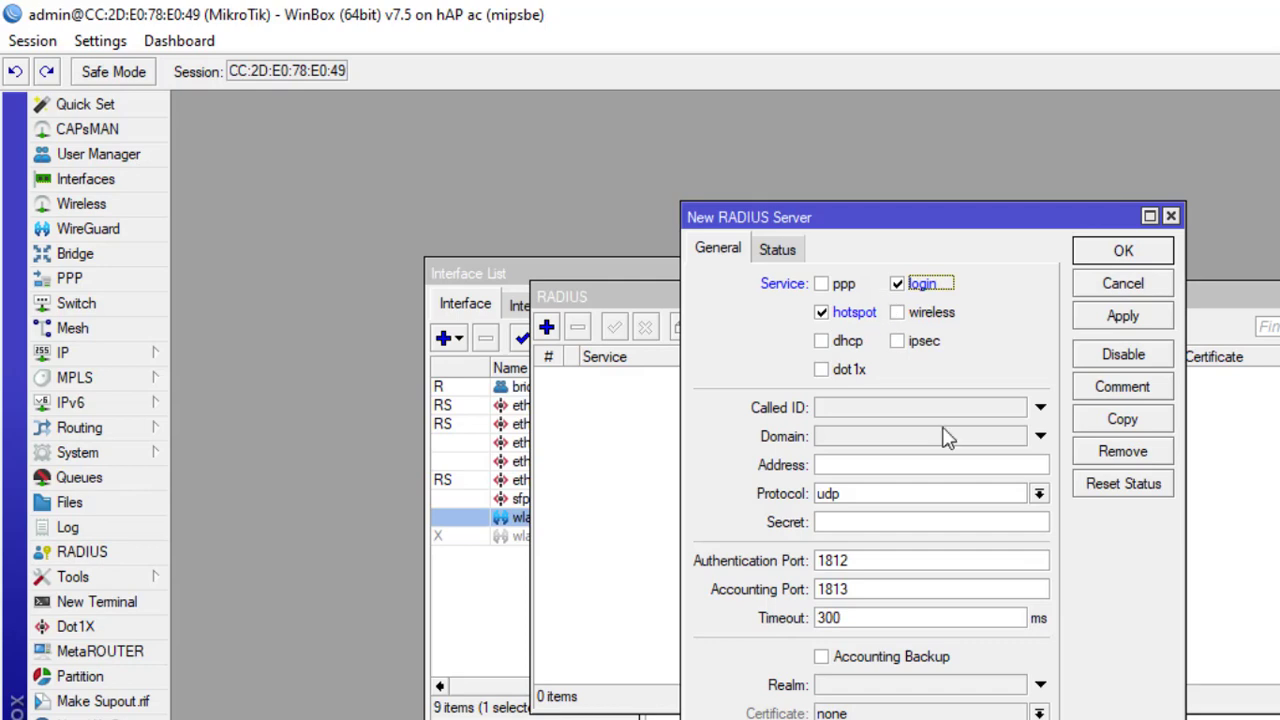
click(858, 470)
text(127)
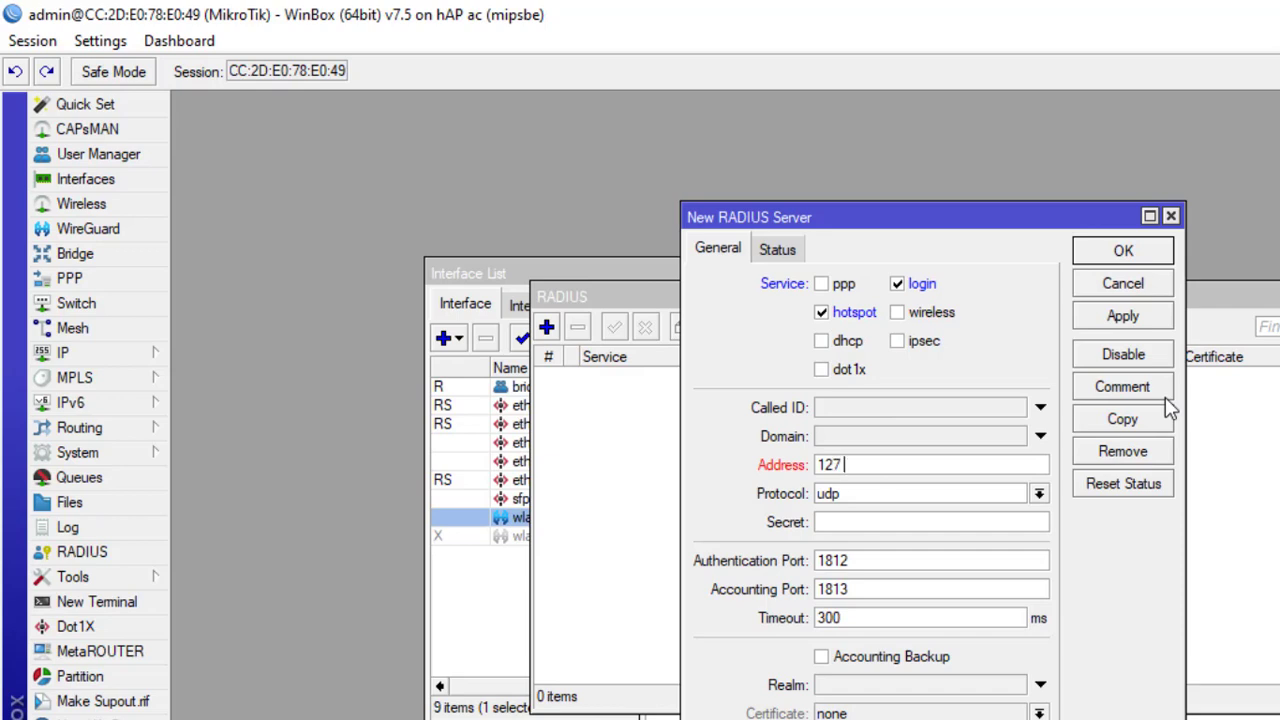
text(.0.0.1)
drag(889, 465, 767, 457)
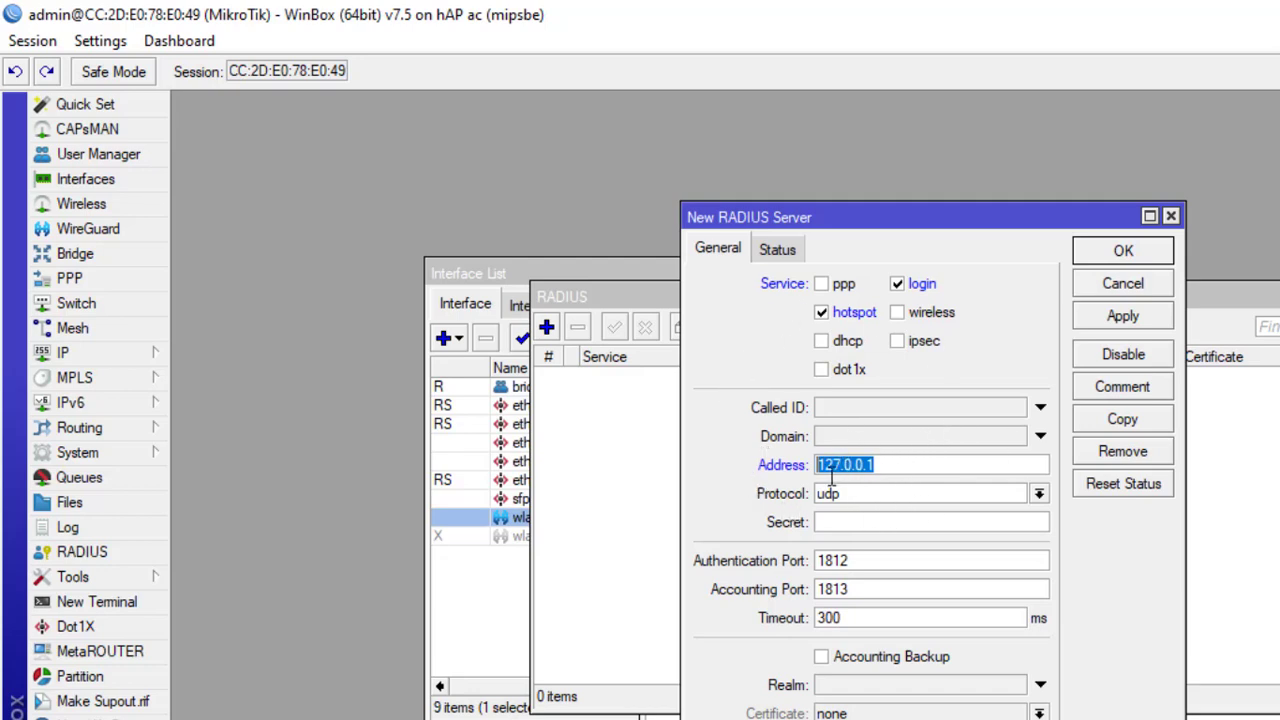
click(863, 523)
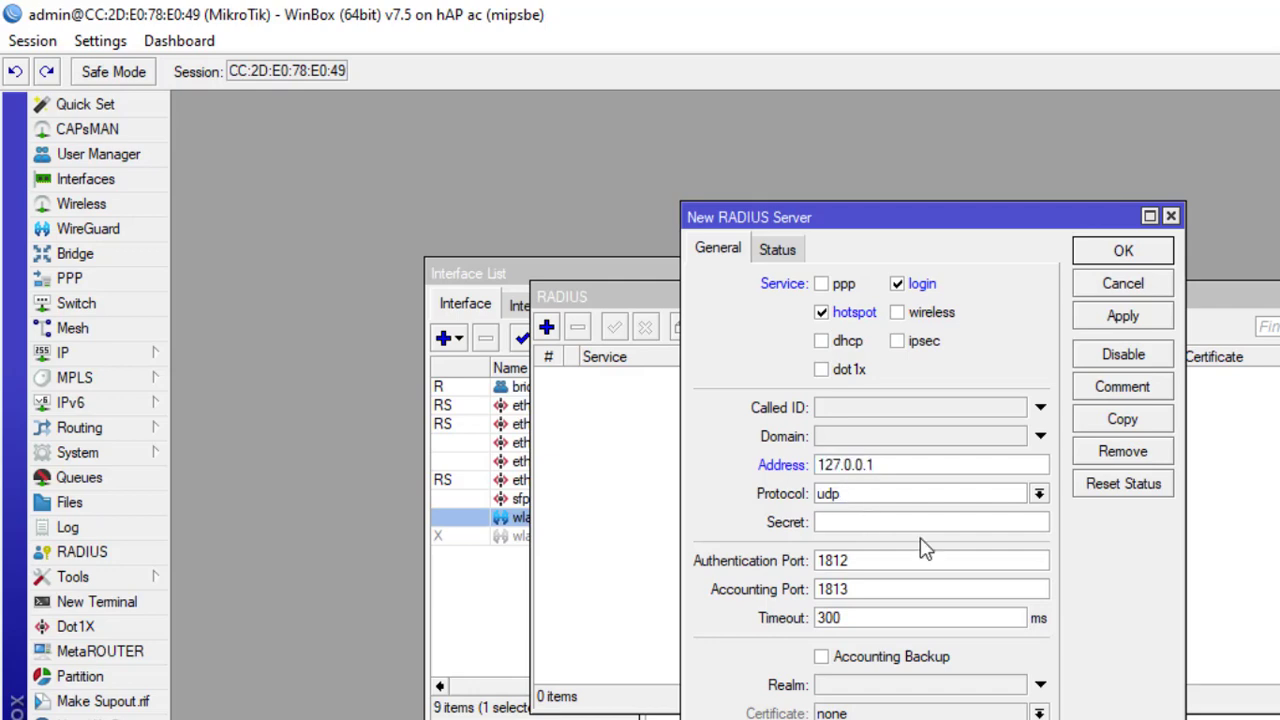
text(****)
click(1122, 254)
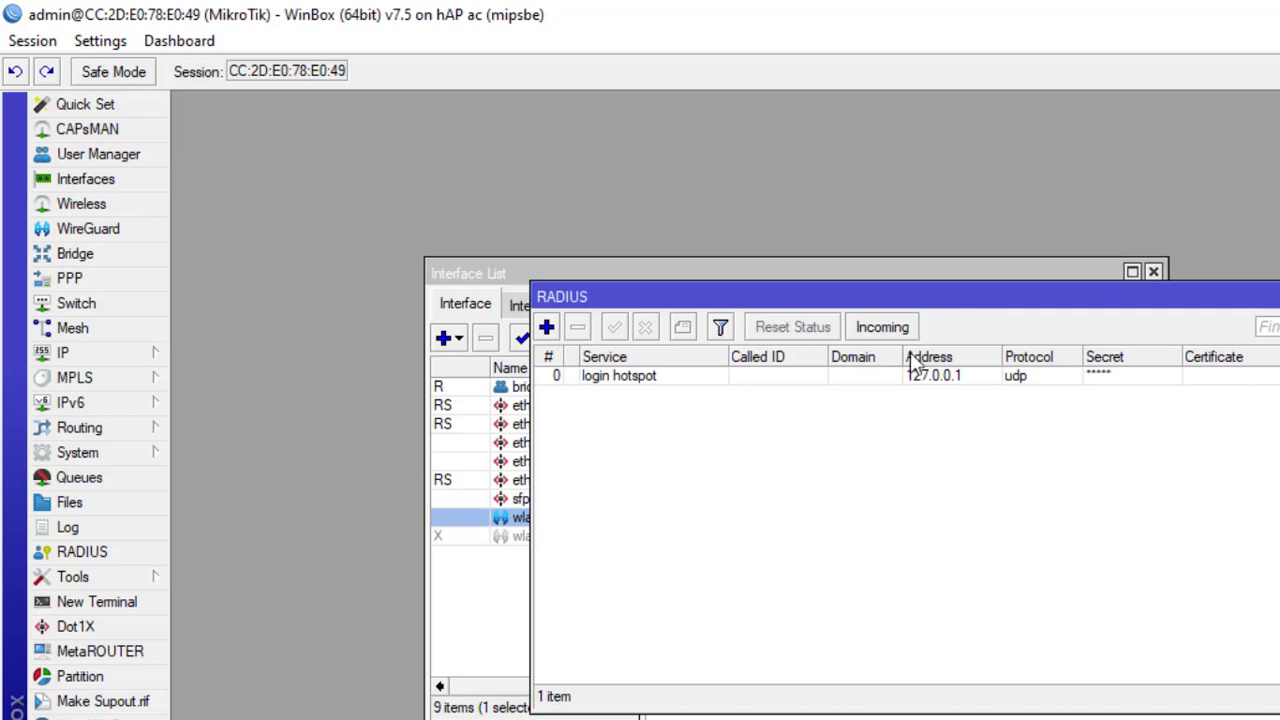
Step: Enable acceptance of incoming RADIUS requests
click(888, 327)
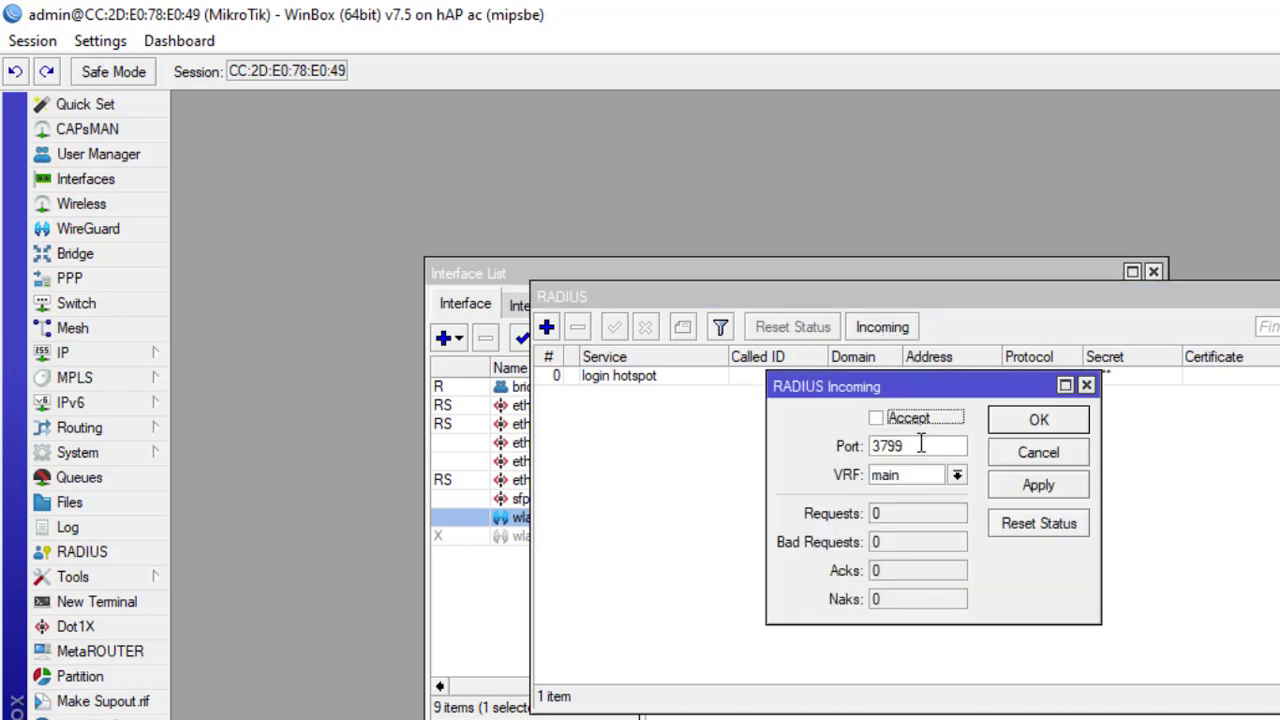
click(877, 419)
click(1040, 421)
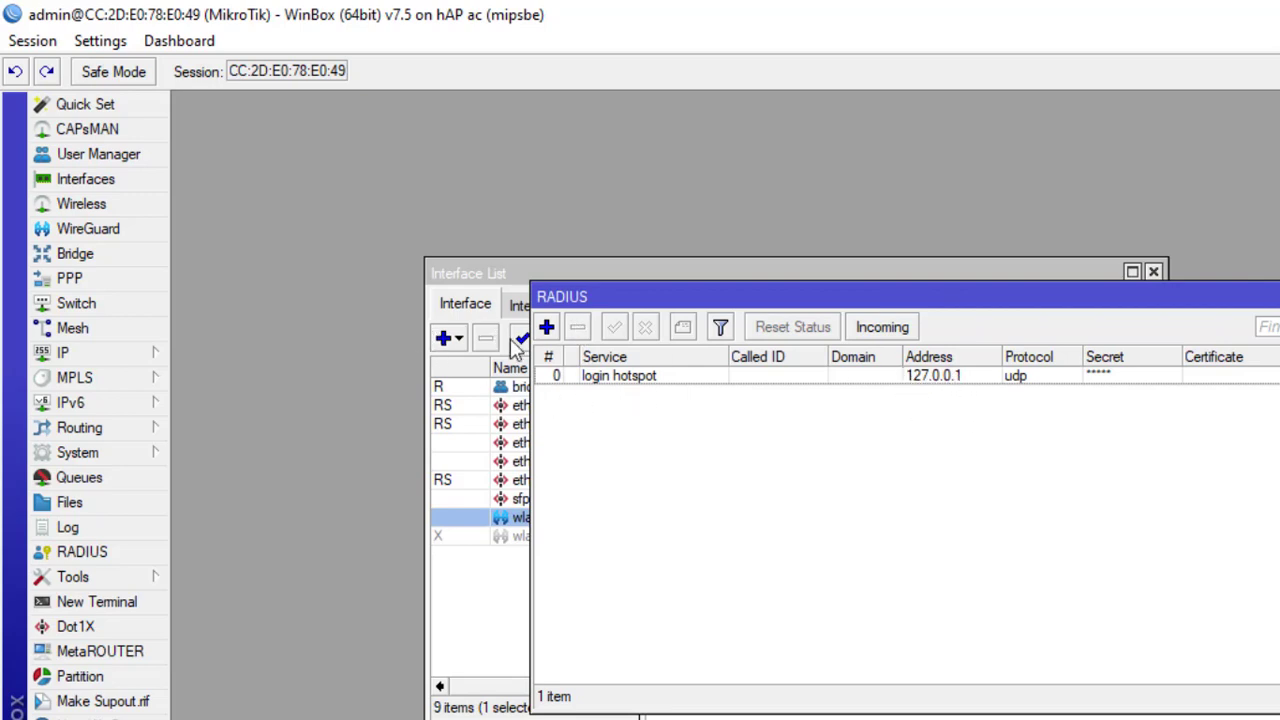
Step: Enable User Manager with Use Profiles on, keeping ports 1812 and 1813
click(143, 166)
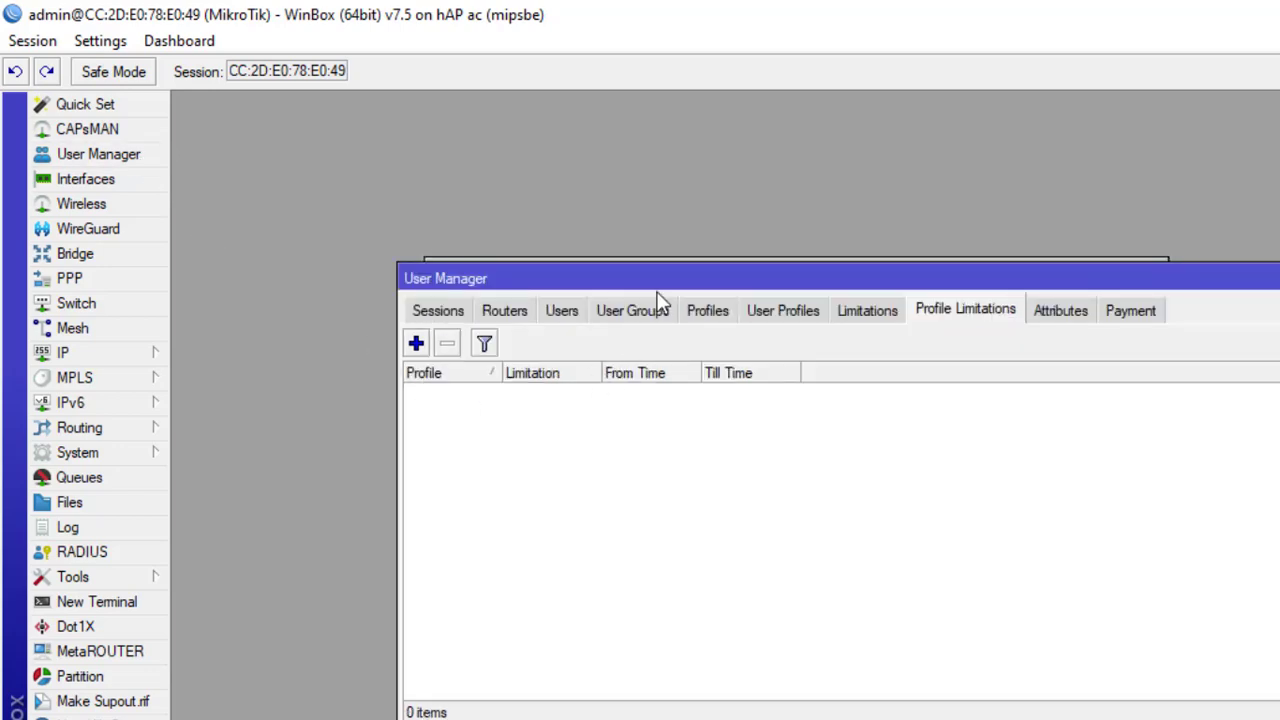
drag(657, 297, 676, 156)
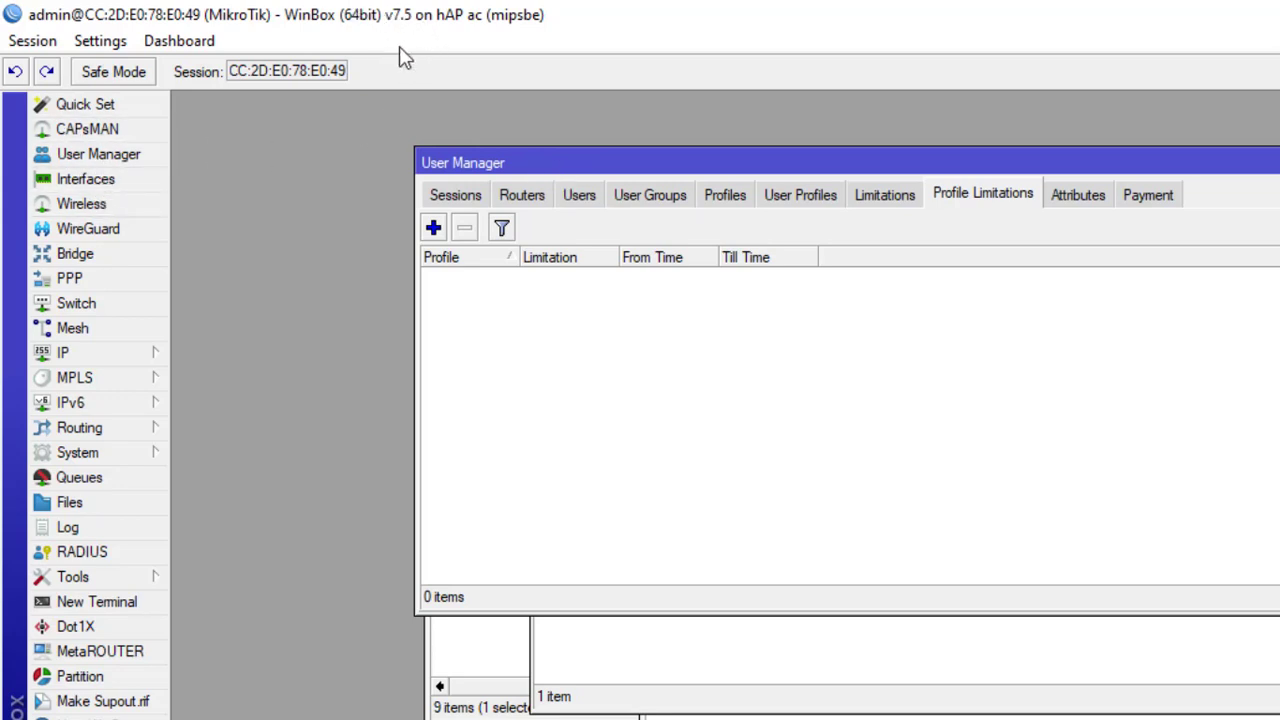
click(455, 195)
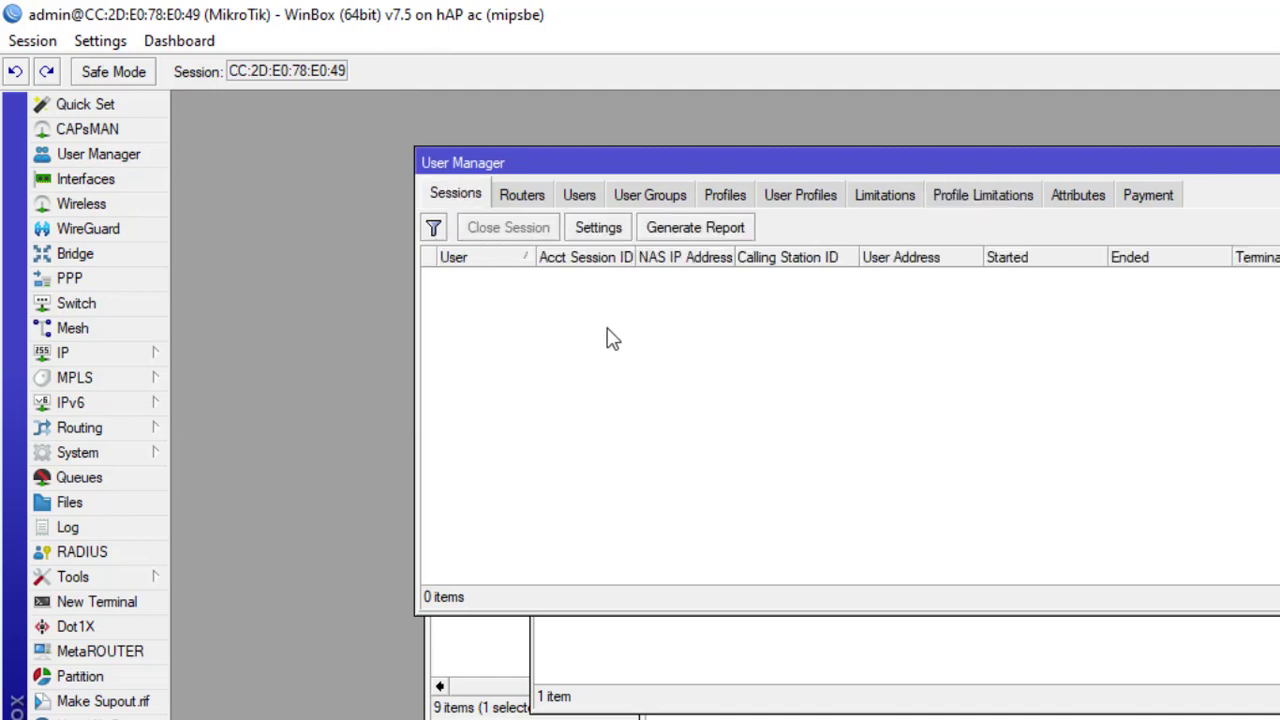
click(592, 229)
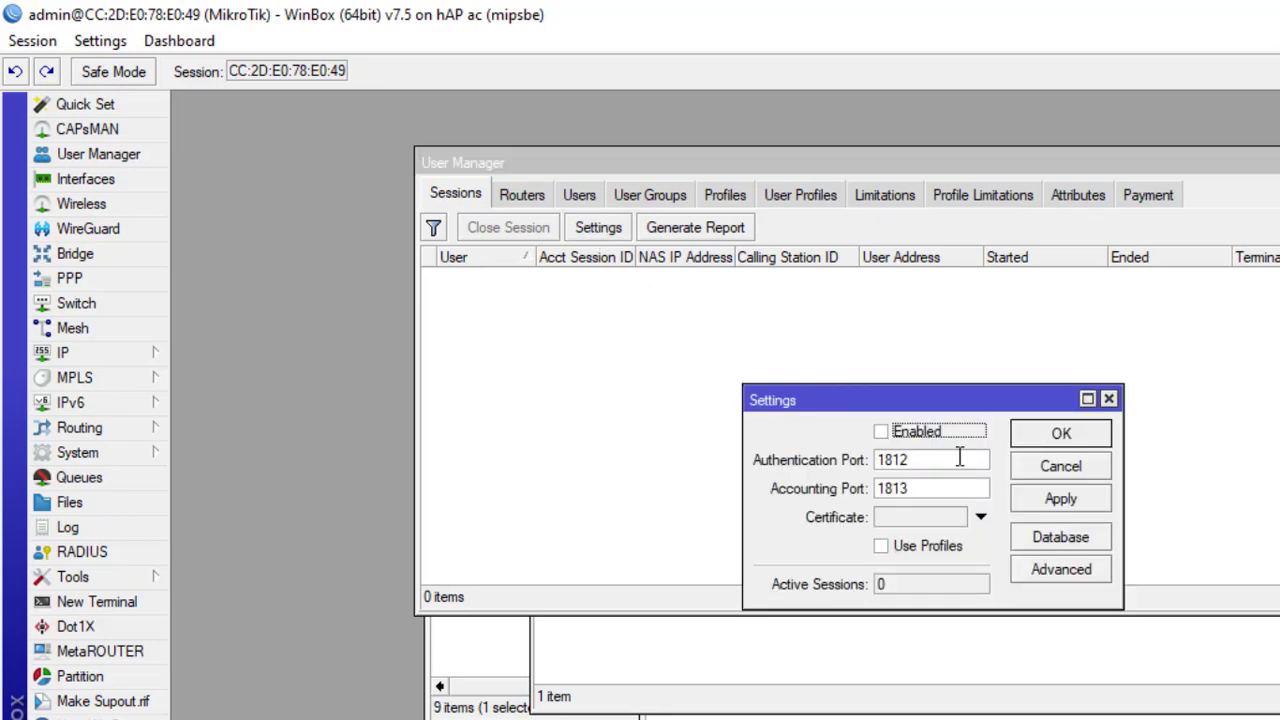
click(880, 431)
click(881, 545)
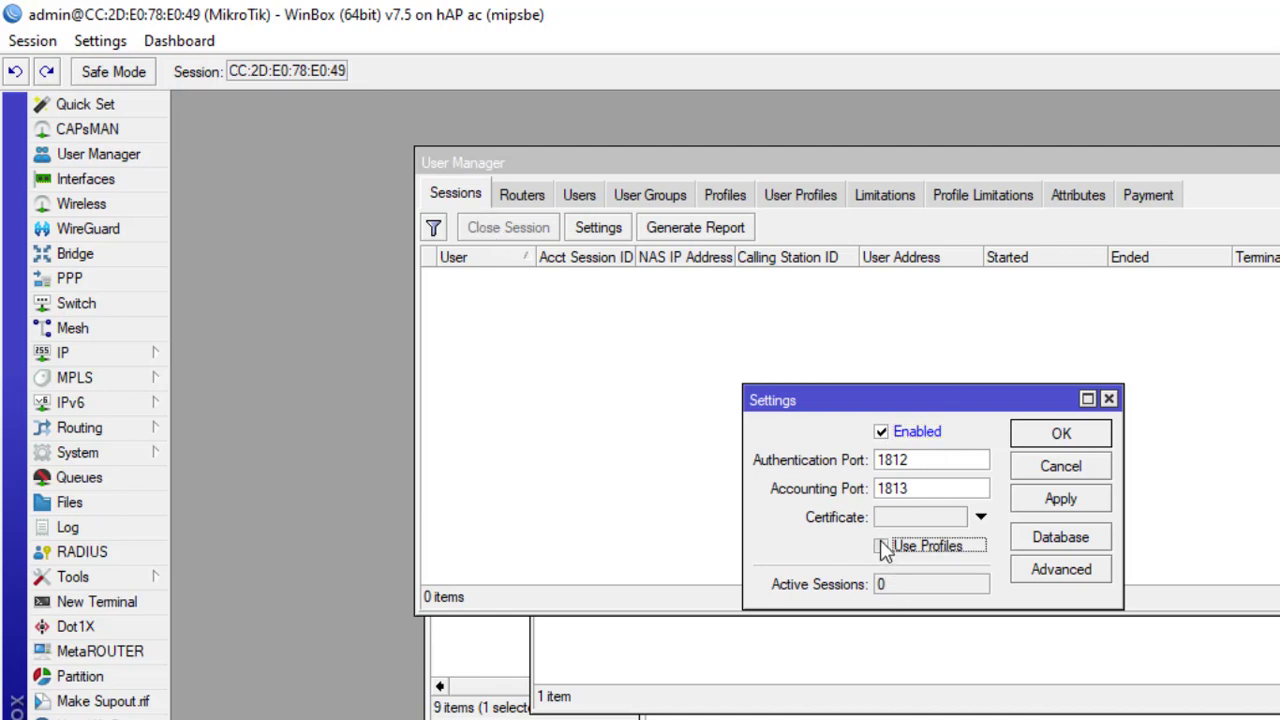
click(1061, 435)
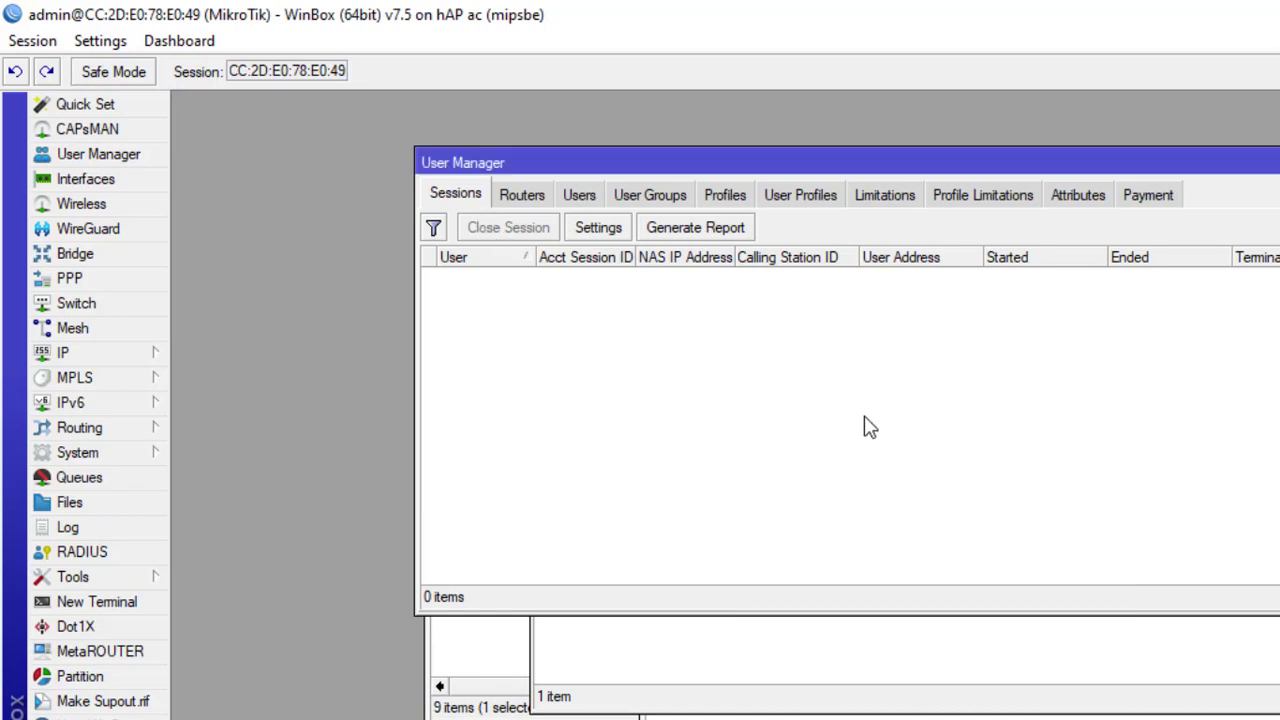
Step: Add router1 at 127.0.0.1 with a shared secret, then bring up the Users list
click(528, 199)
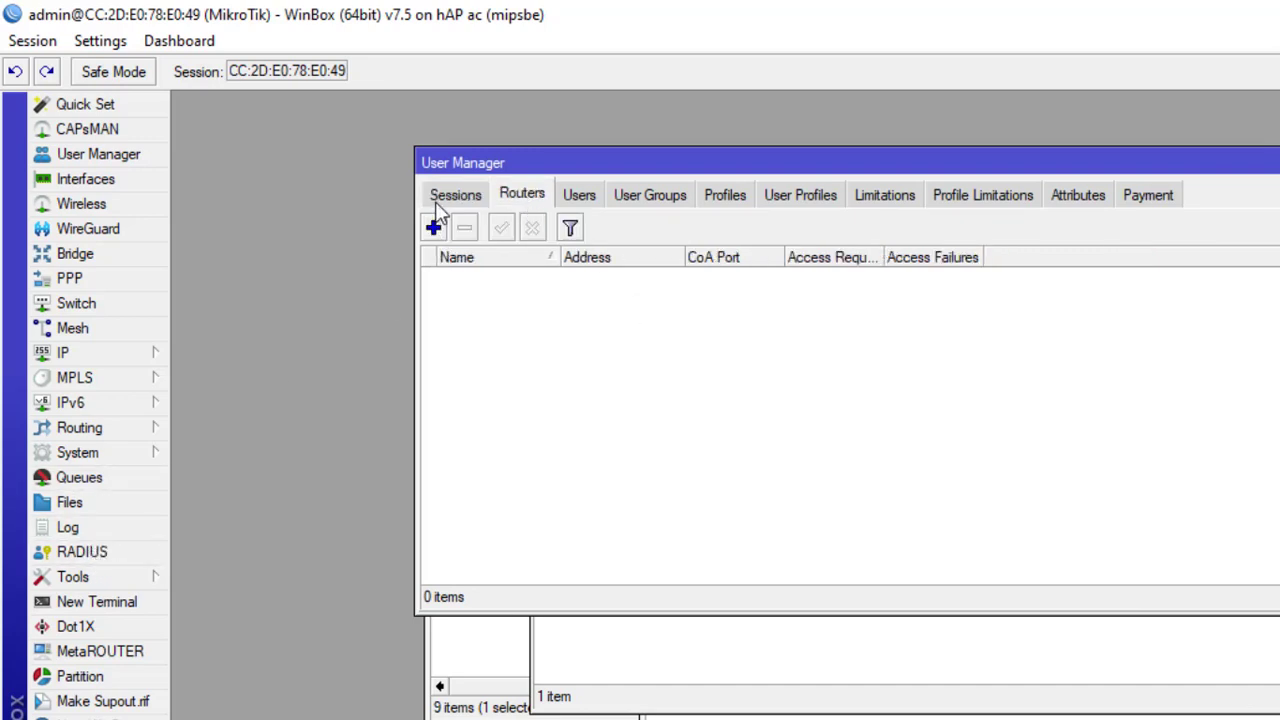
click(433, 228)
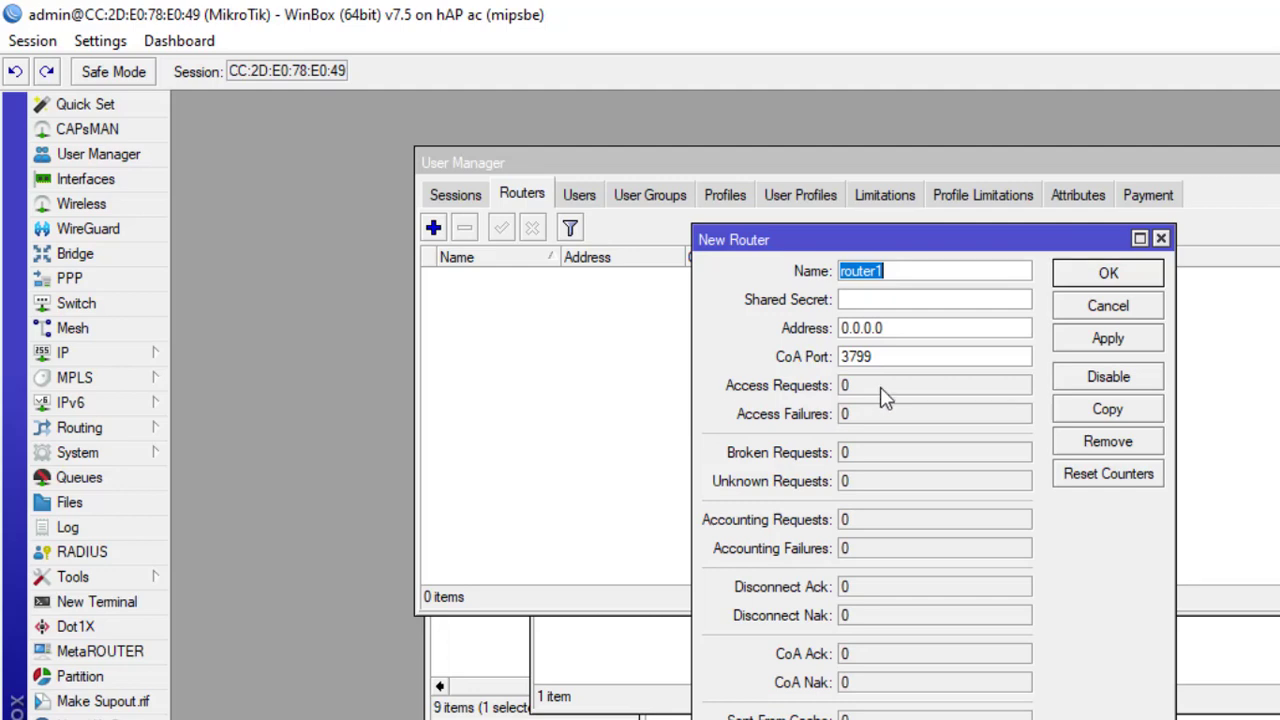
click(913, 301)
double_click(917, 329)
text(127.)
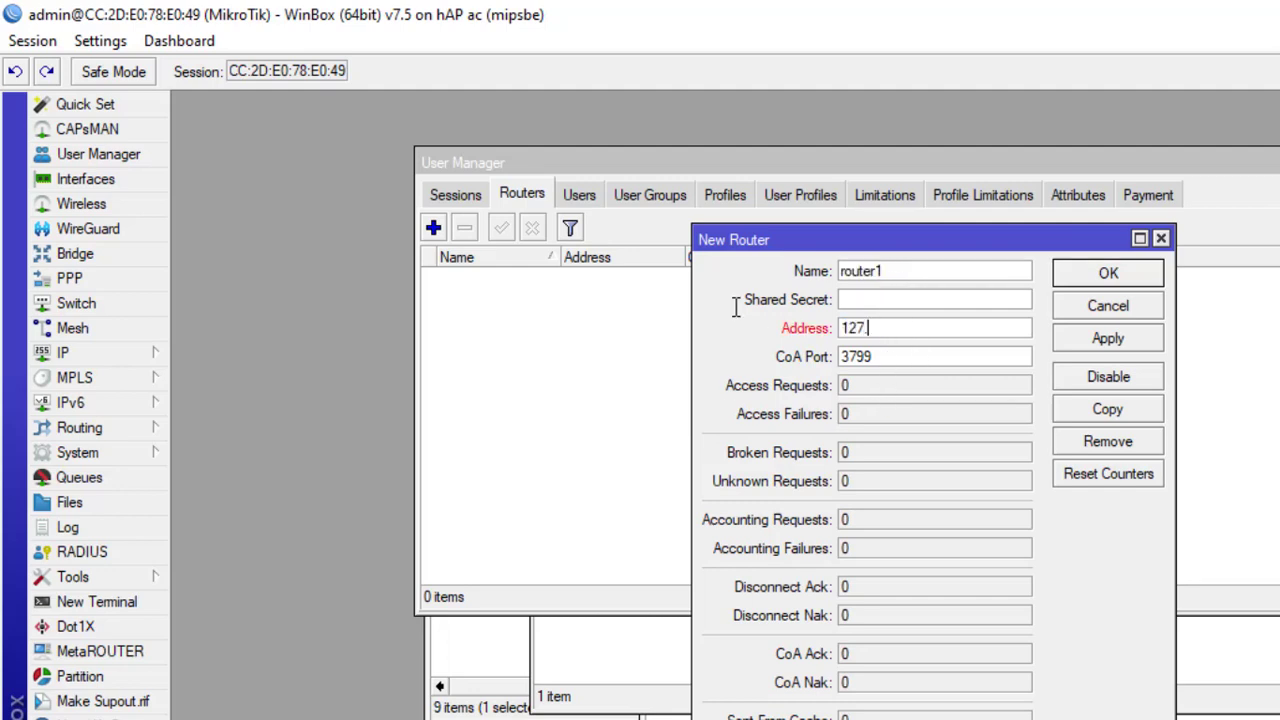
text(0.0.1)
click(860, 300)
text(***)
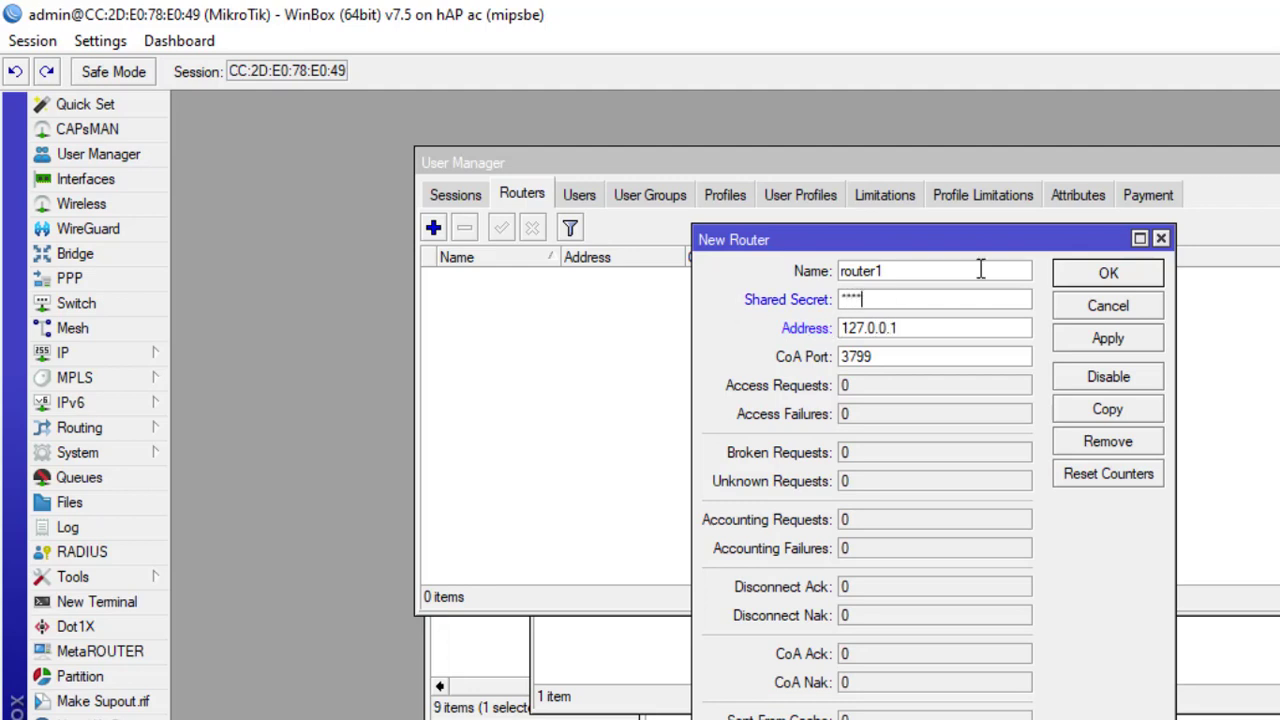
click(1110, 275)
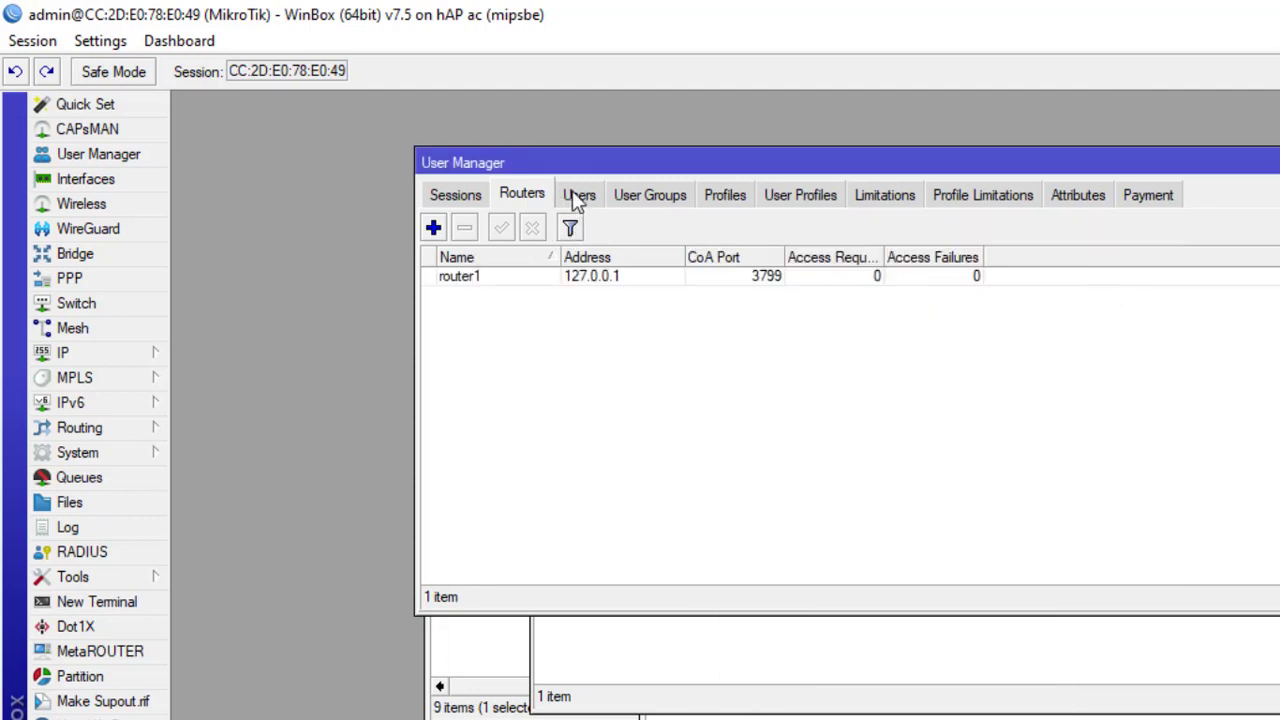
click(579, 196)
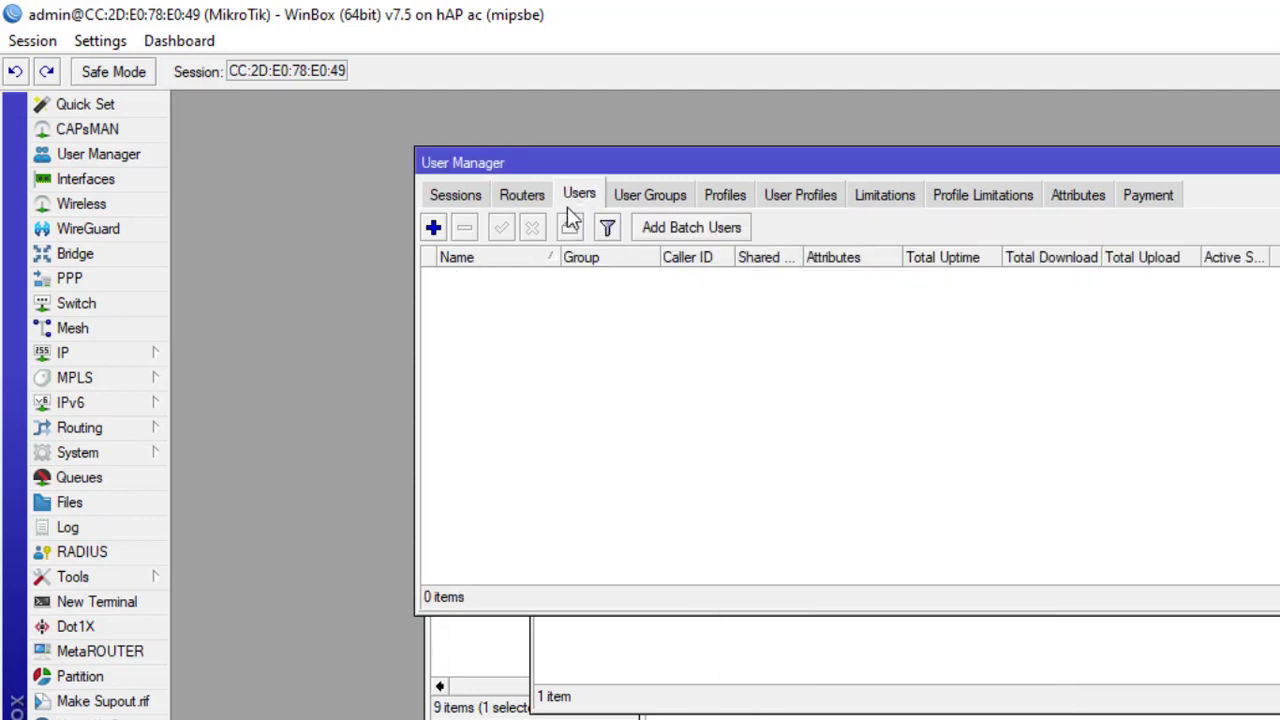
Step: Add profile prof1 with validity 24:00:00, starting at first auth, priced 2000
click(652, 195)
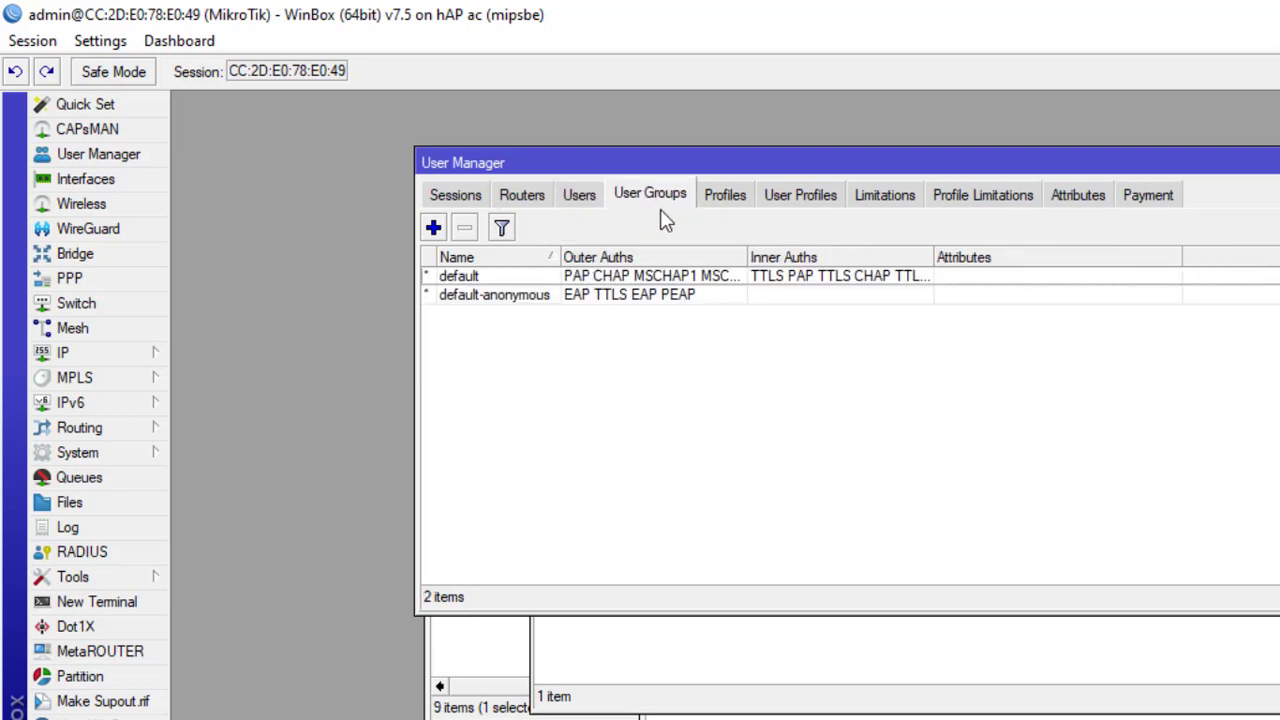
click(742, 207)
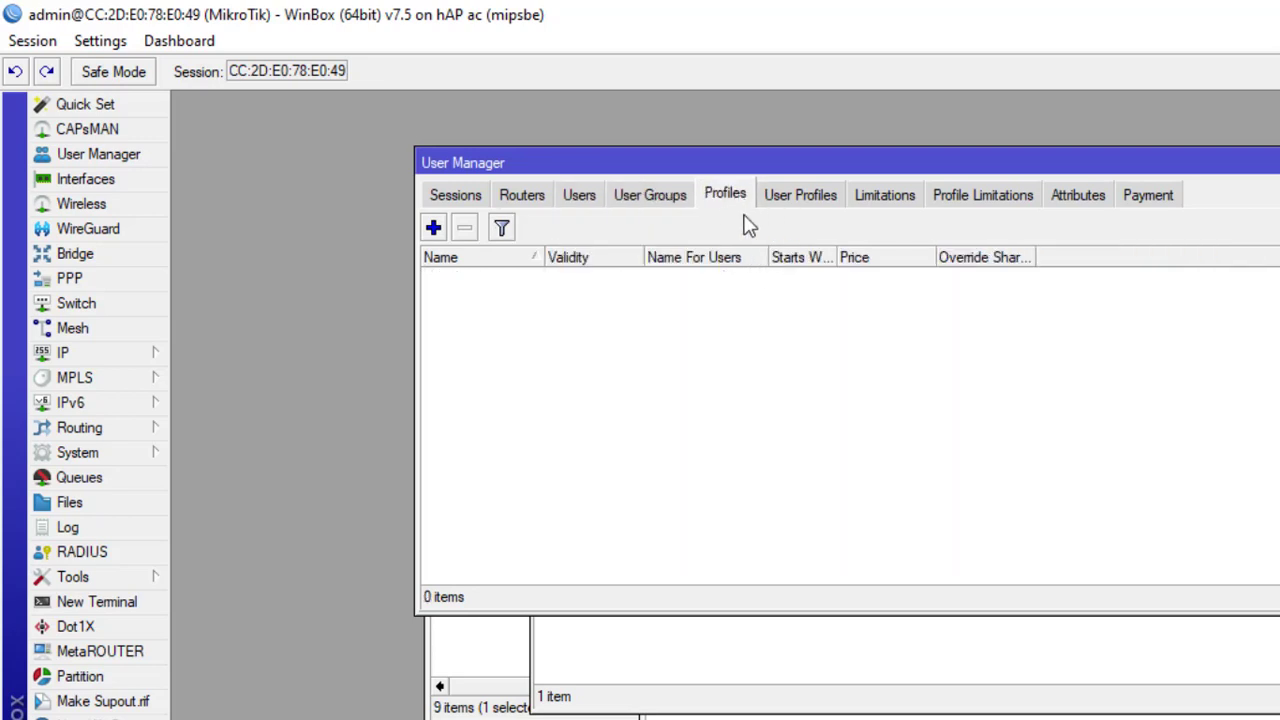
click(434, 229)
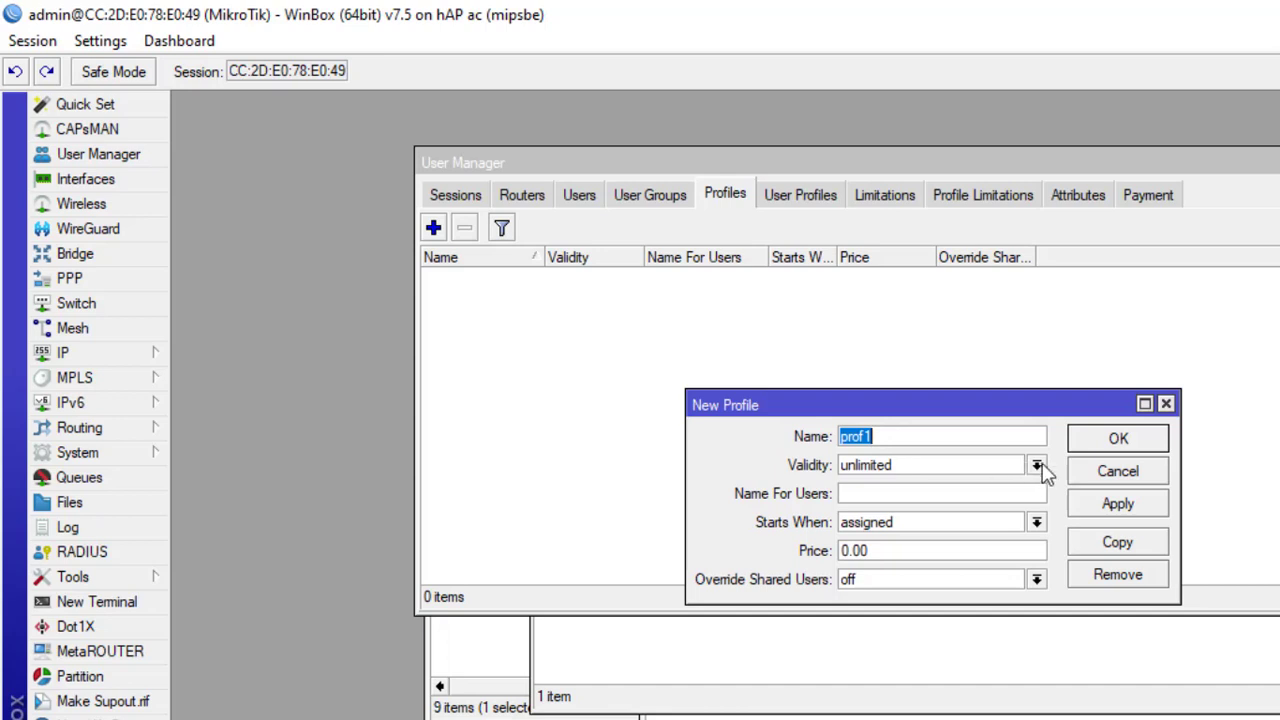
click(956, 463)
drag(956, 463, 757, 443)
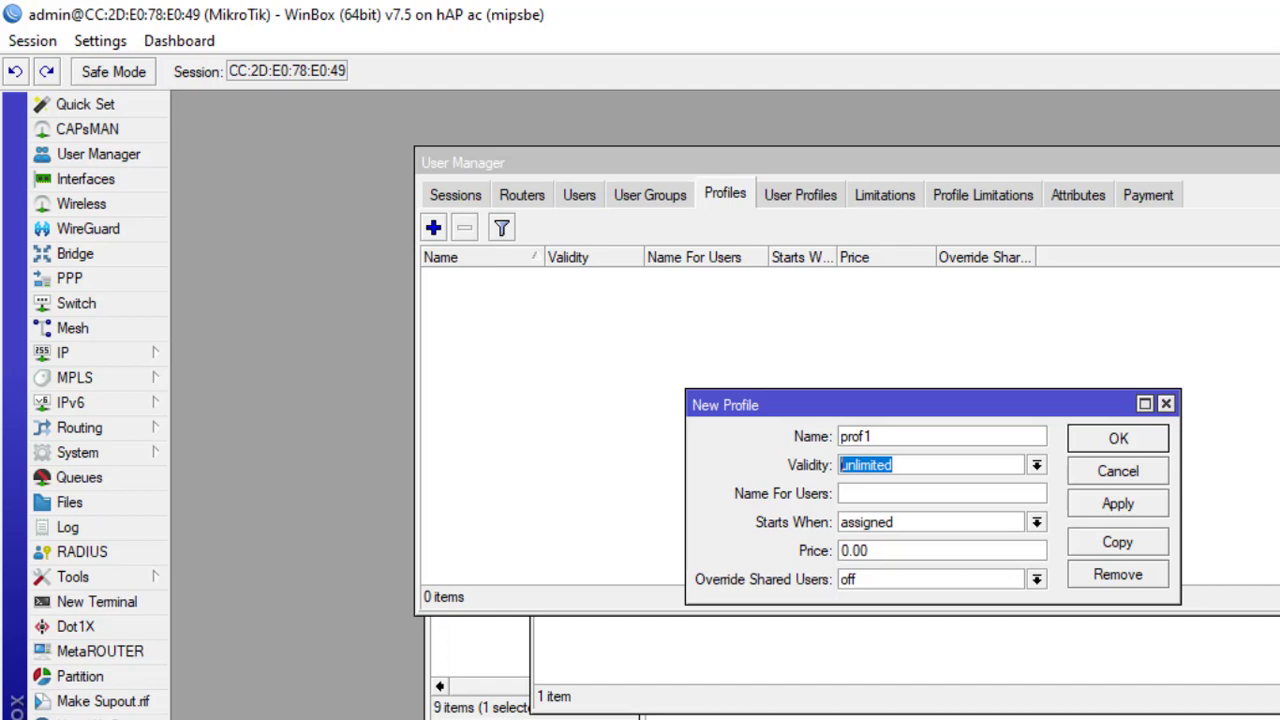
text(24:)
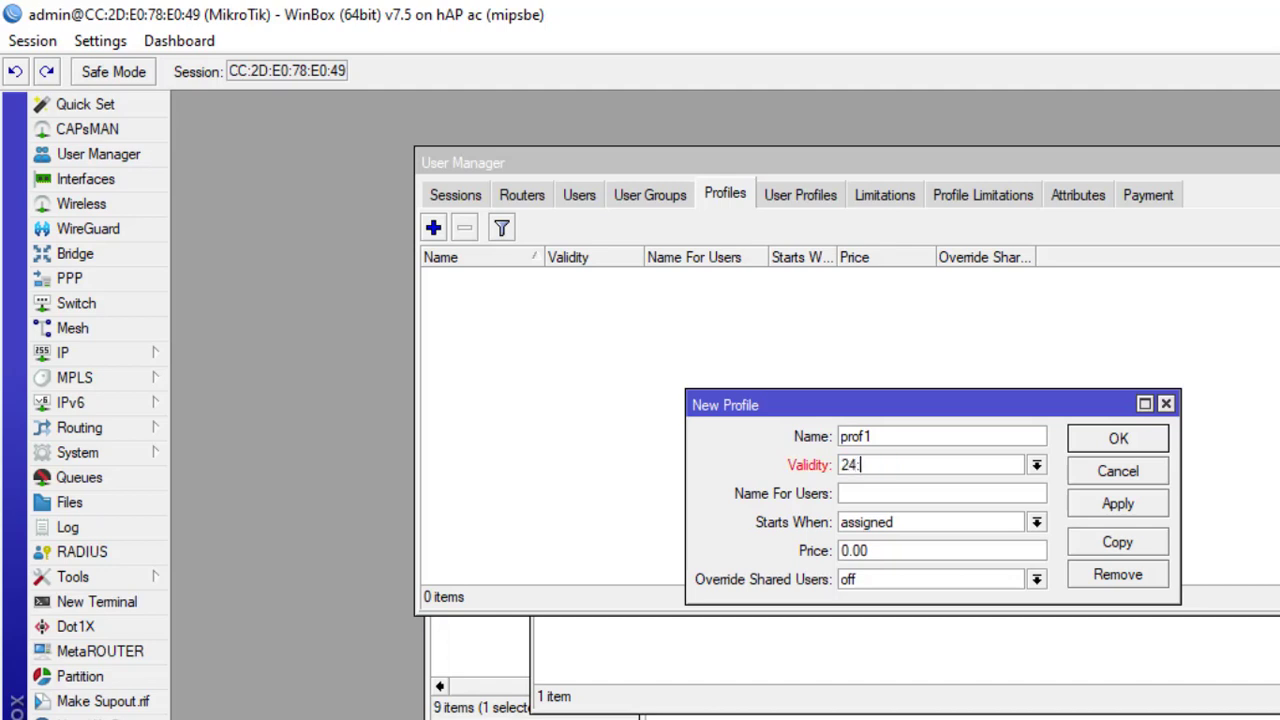
text(00:00)
click(1037, 523)
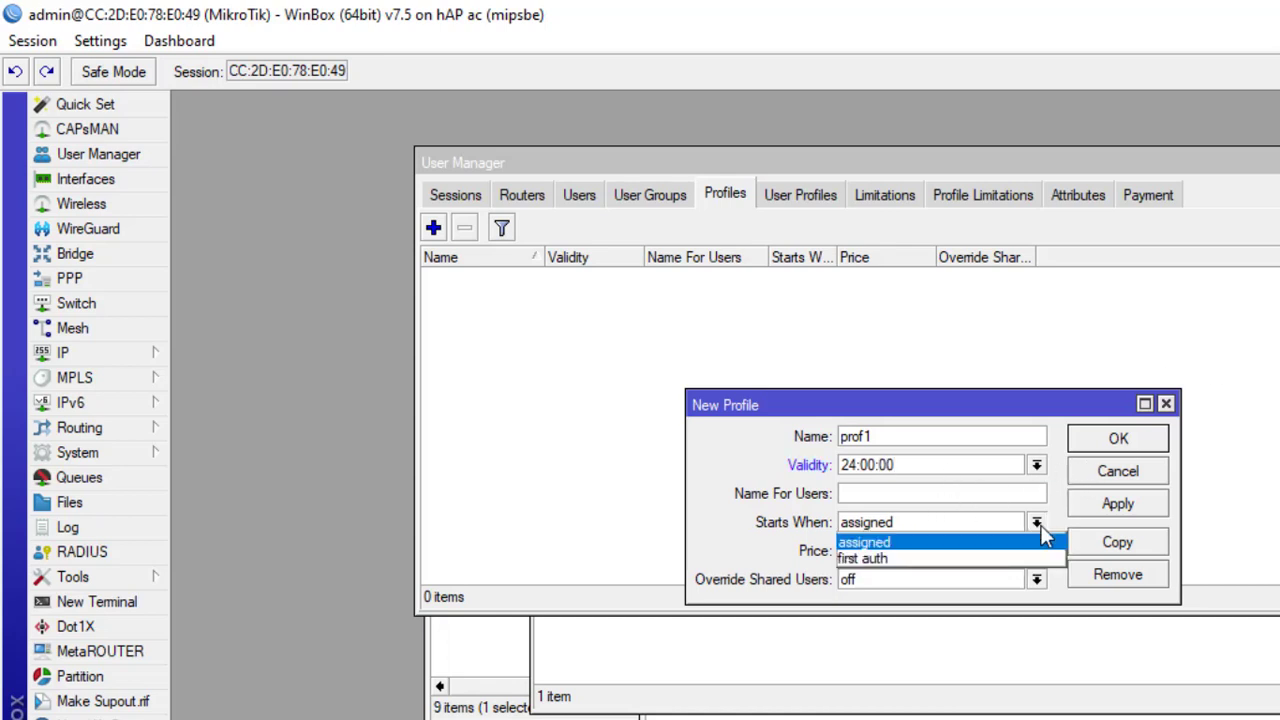
click(966, 560)
key(Tab)
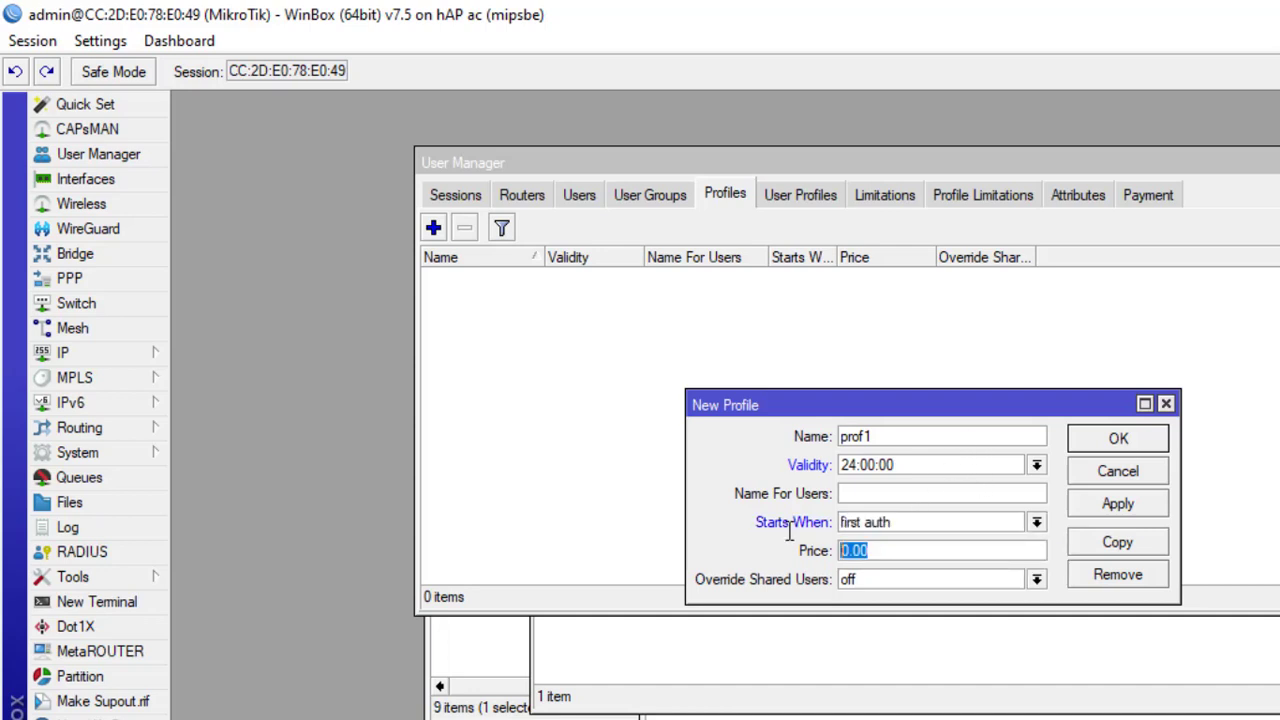
text(2000)
click(1114, 440)
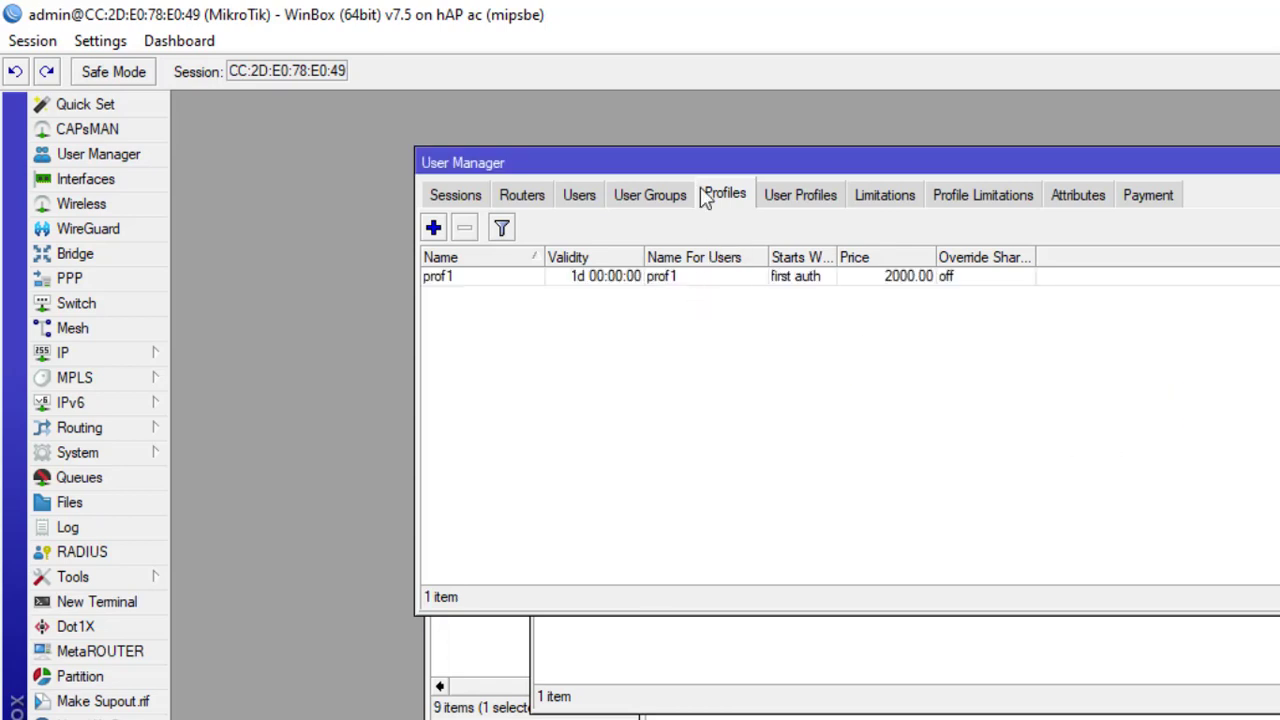
Step: Browse the Users, User Profiles and Profiles lists, ending on the empty Limitations list
click(797, 195)
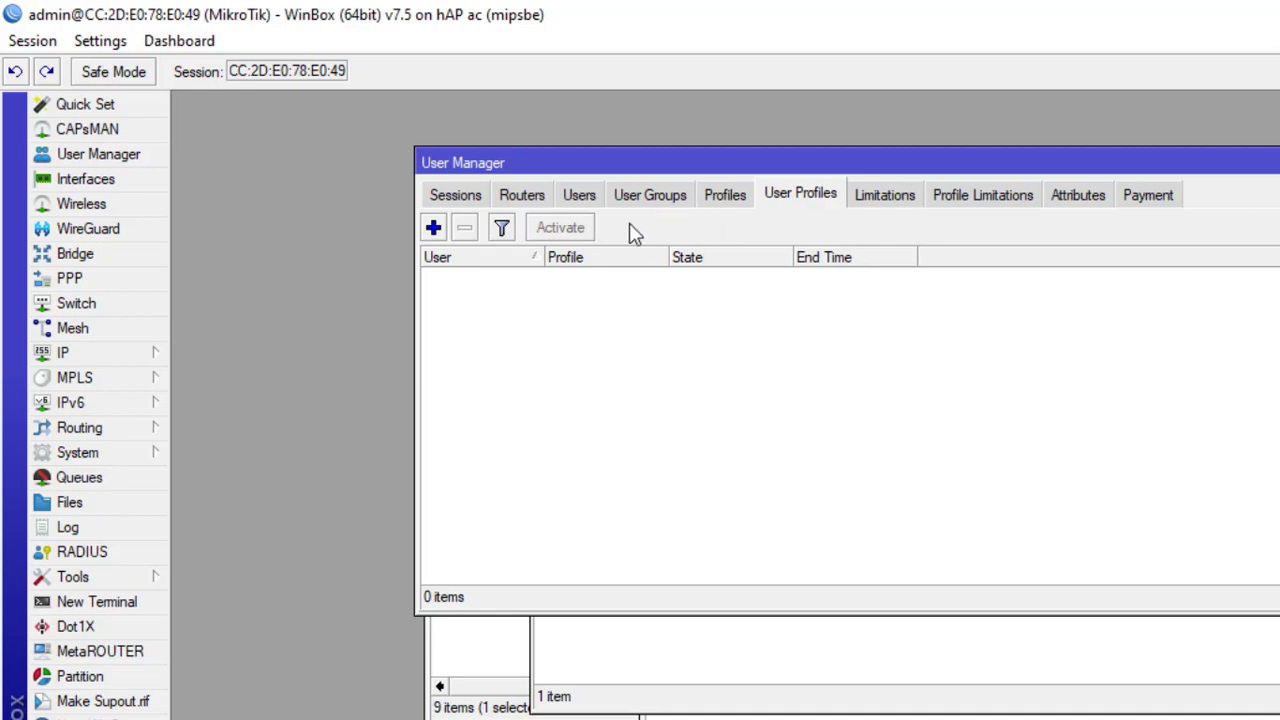
click(580, 197)
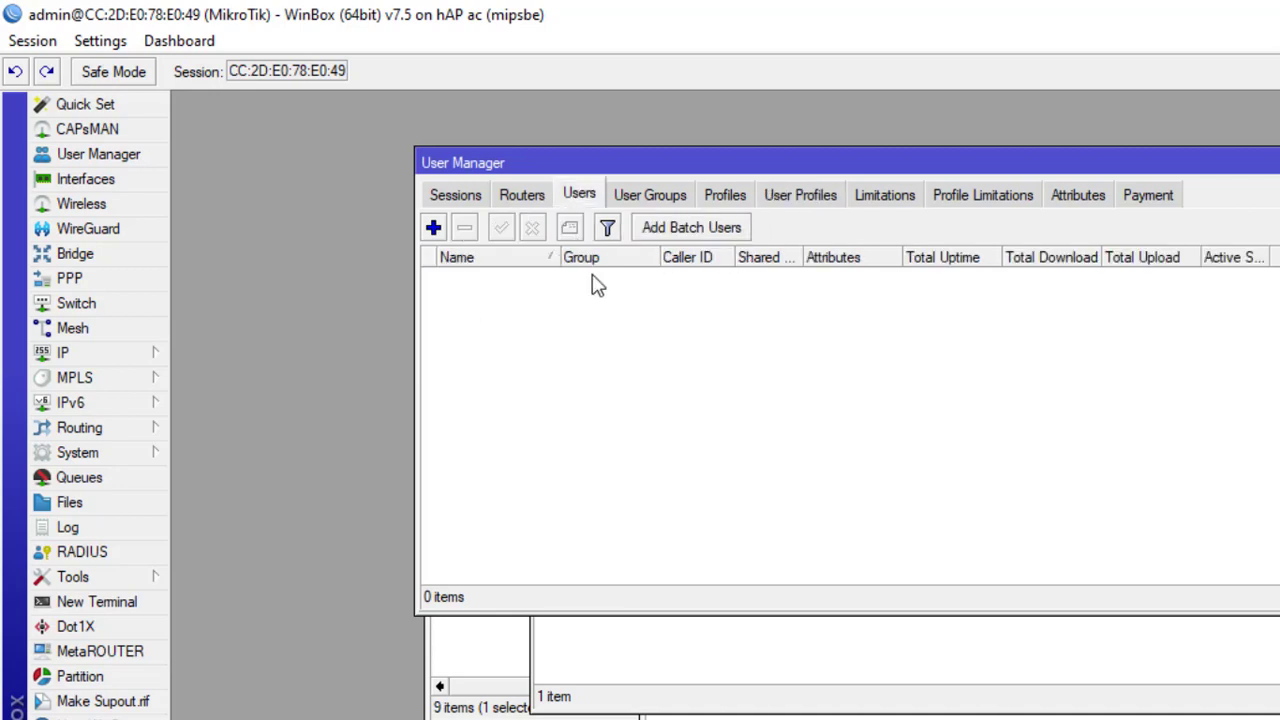
click(810, 194)
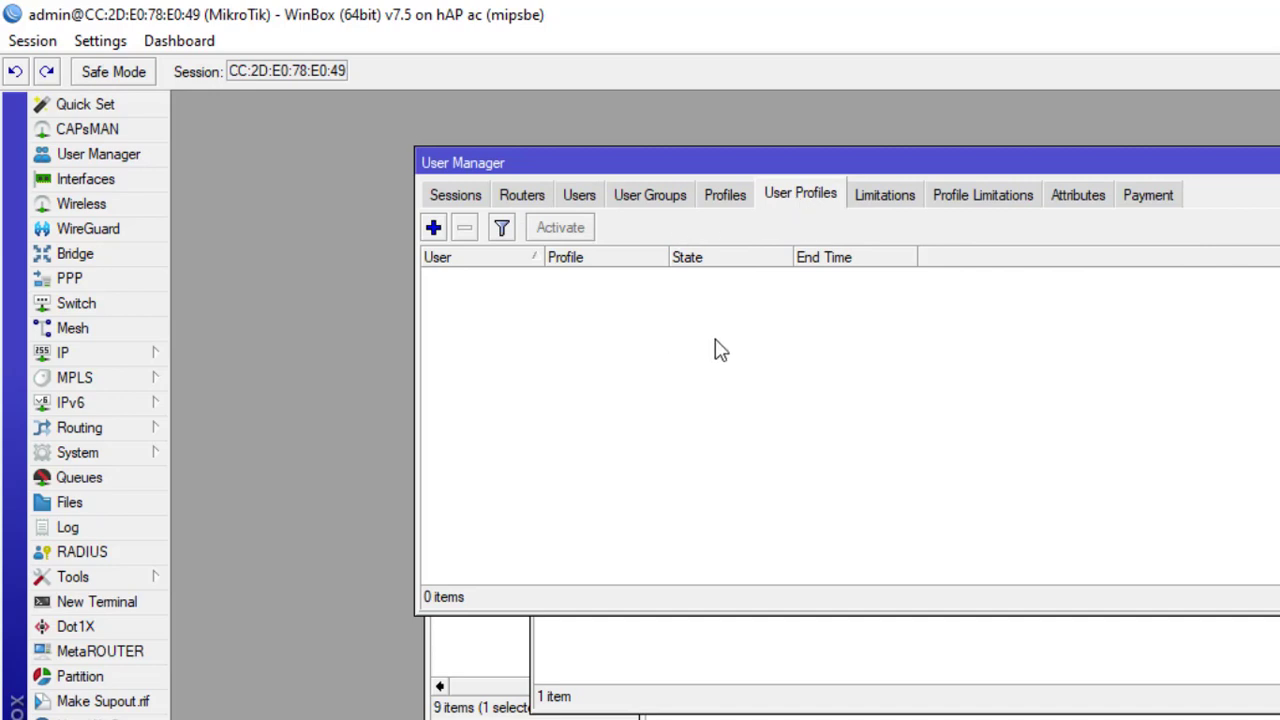
click(580, 197)
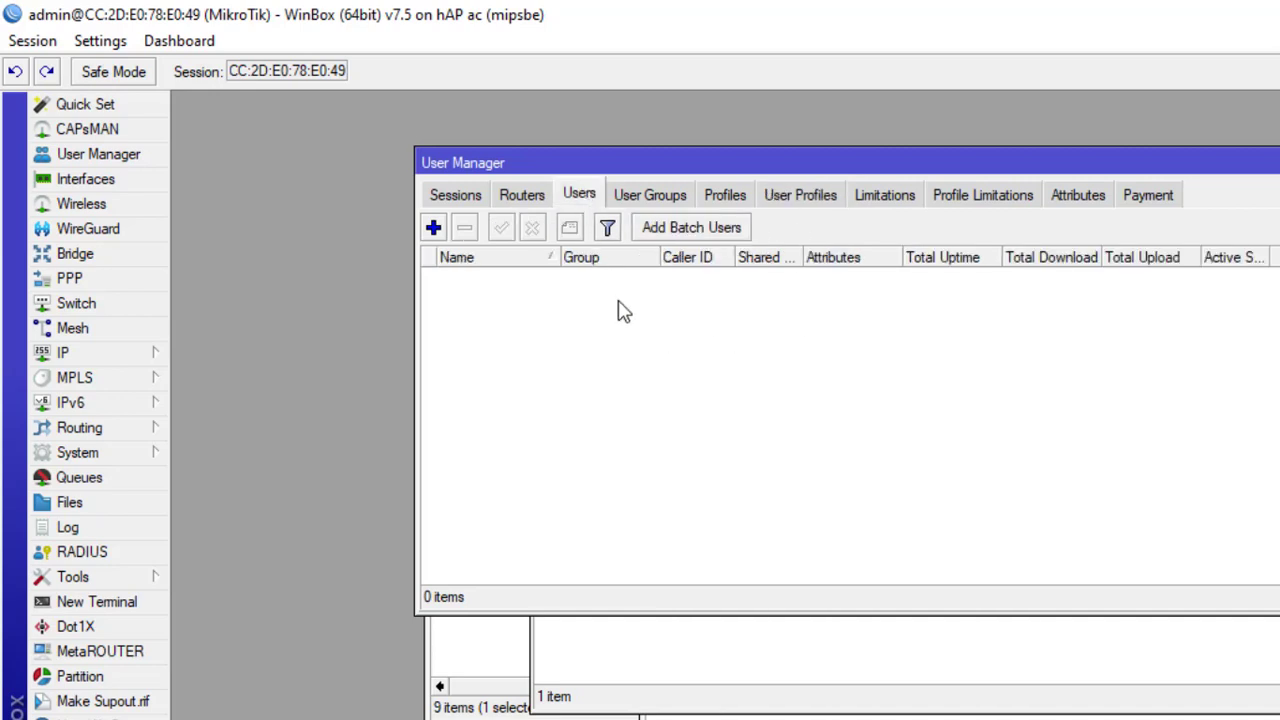
click(803, 206)
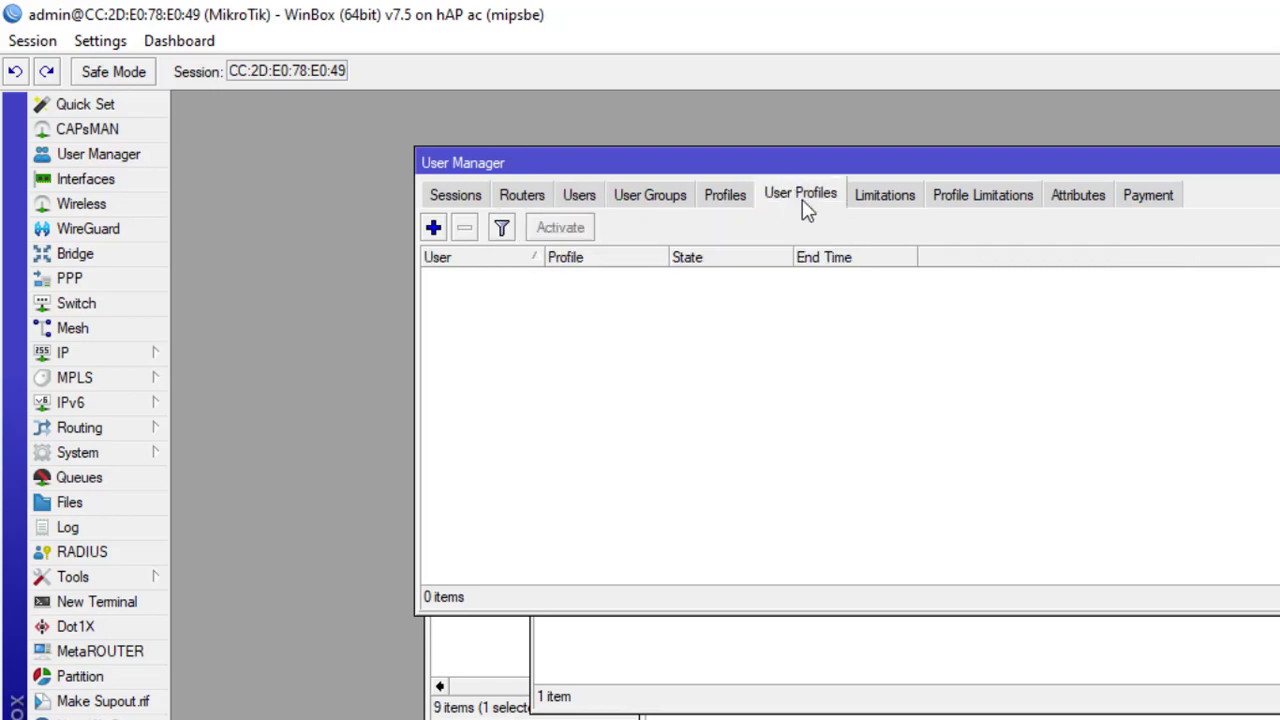
click(737, 199)
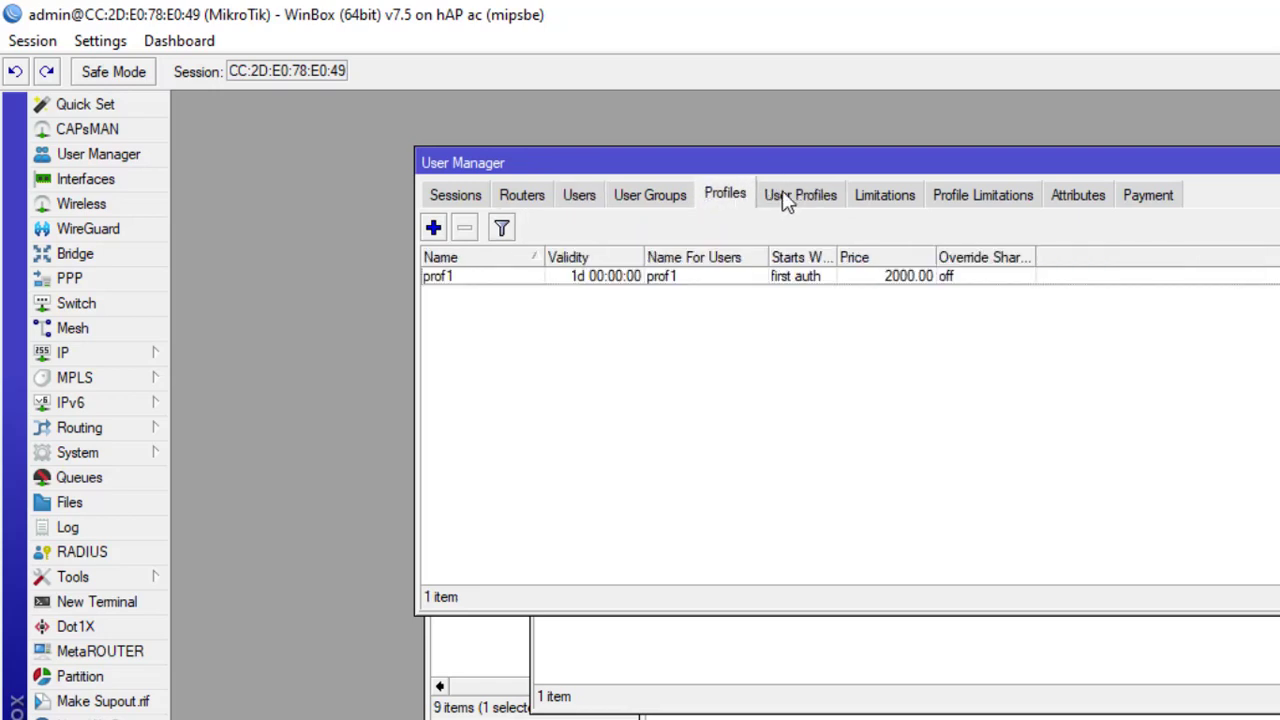
click(808, 203)
click(897, 205)
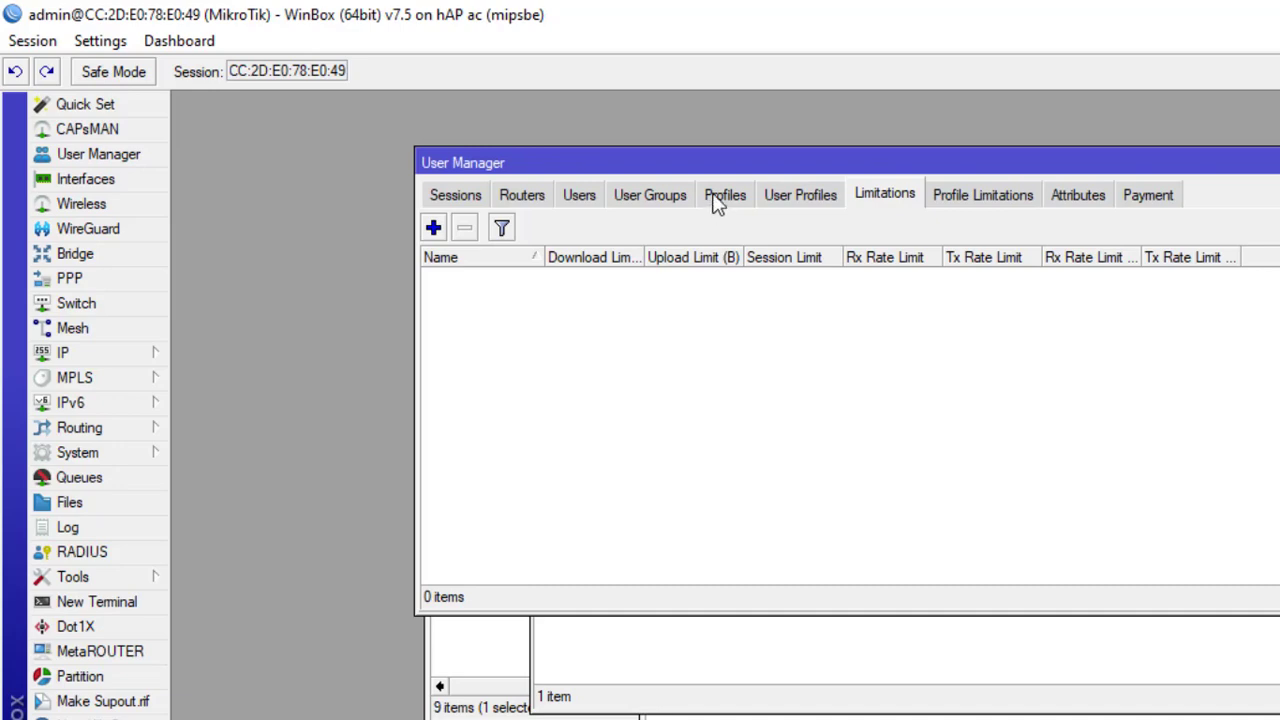
Step: Add limitation lim1_user by appending '_user' to lim1, leaving all limits at zero
click(433, 228)
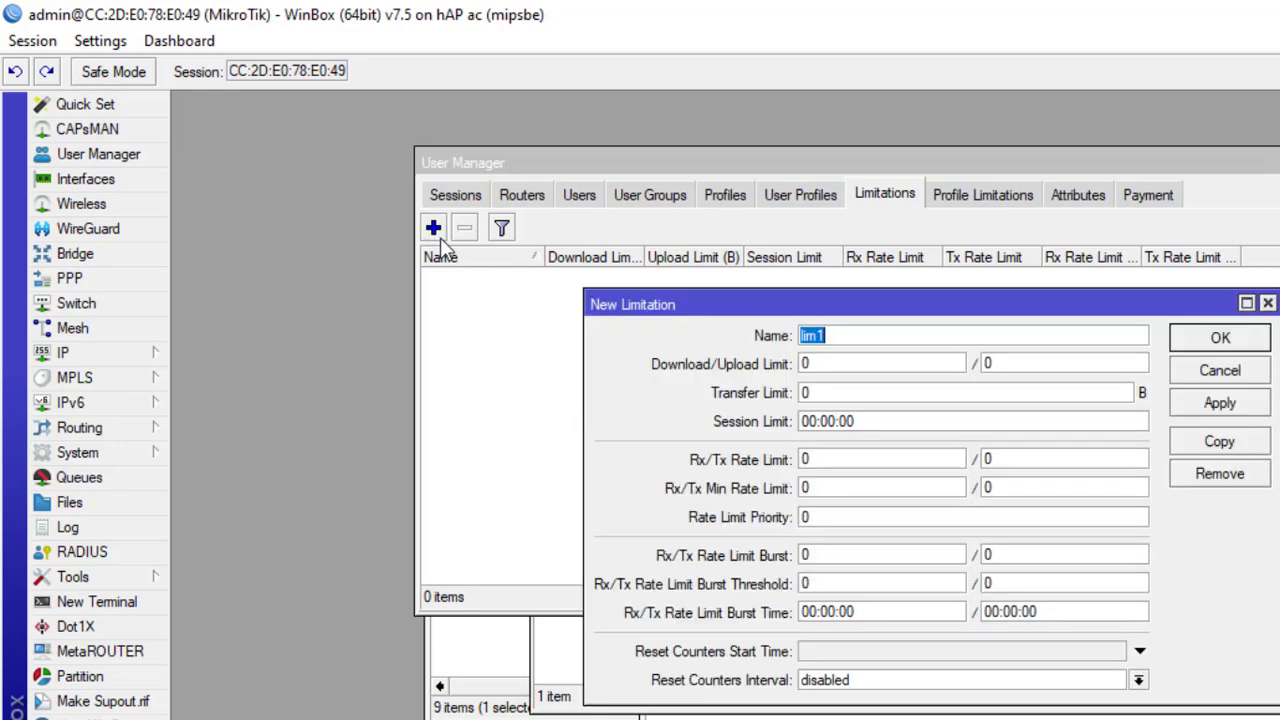
click(855, 336)
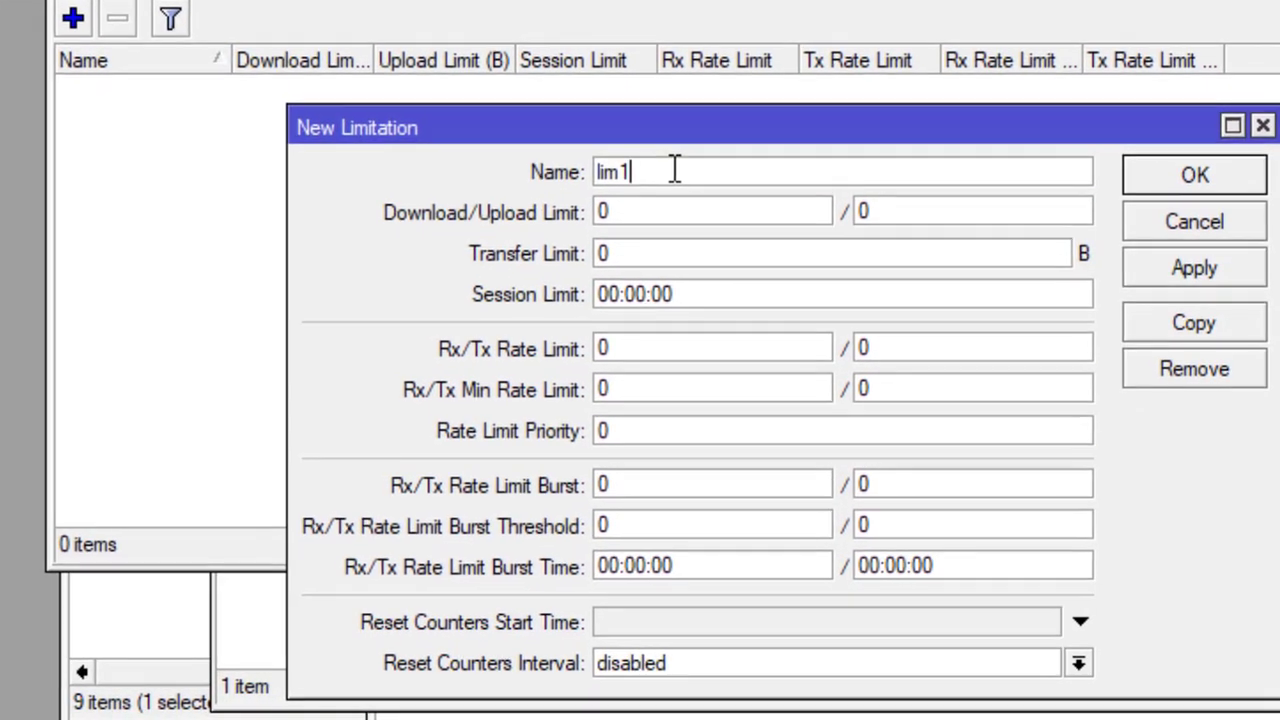
text(_user)
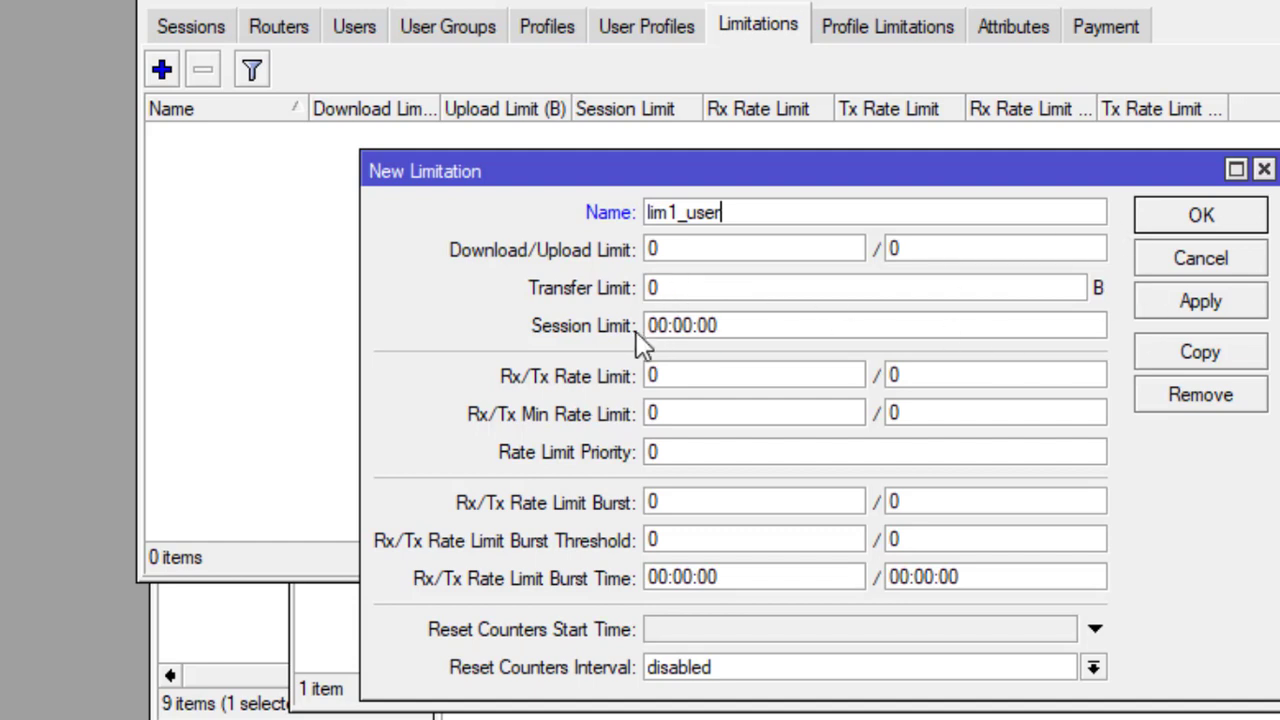
click(1166, 225)
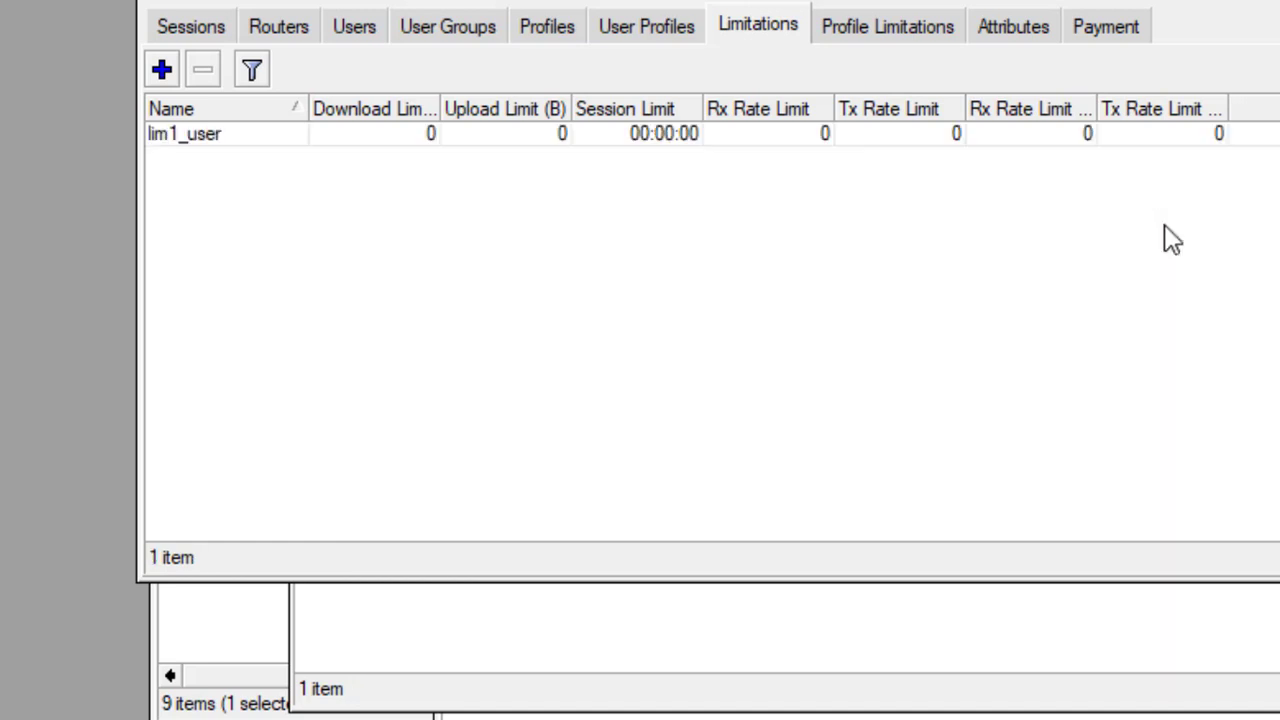
Step: Link profile prof1 to limitation lim1_user from 00:00:00 to 23:59:59 on all weekdays
click(913, 32)
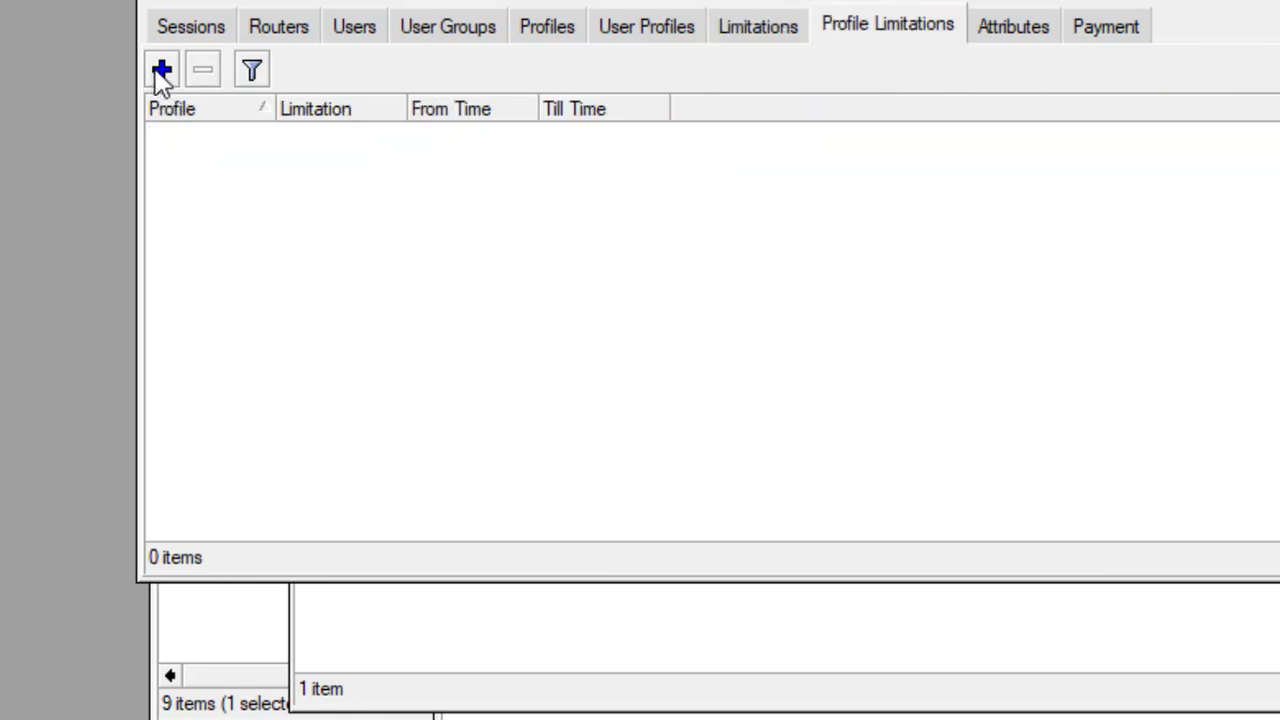
click(162, 69)
click(651, 347)
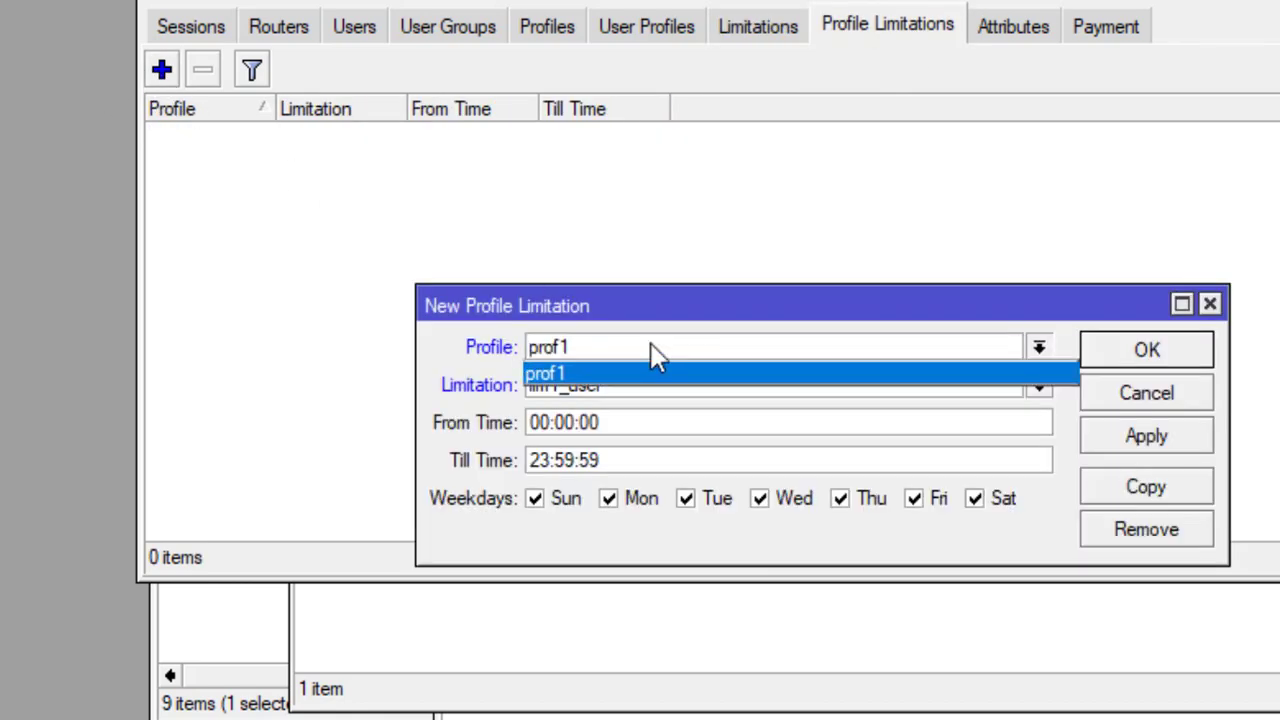
click(651, 347)
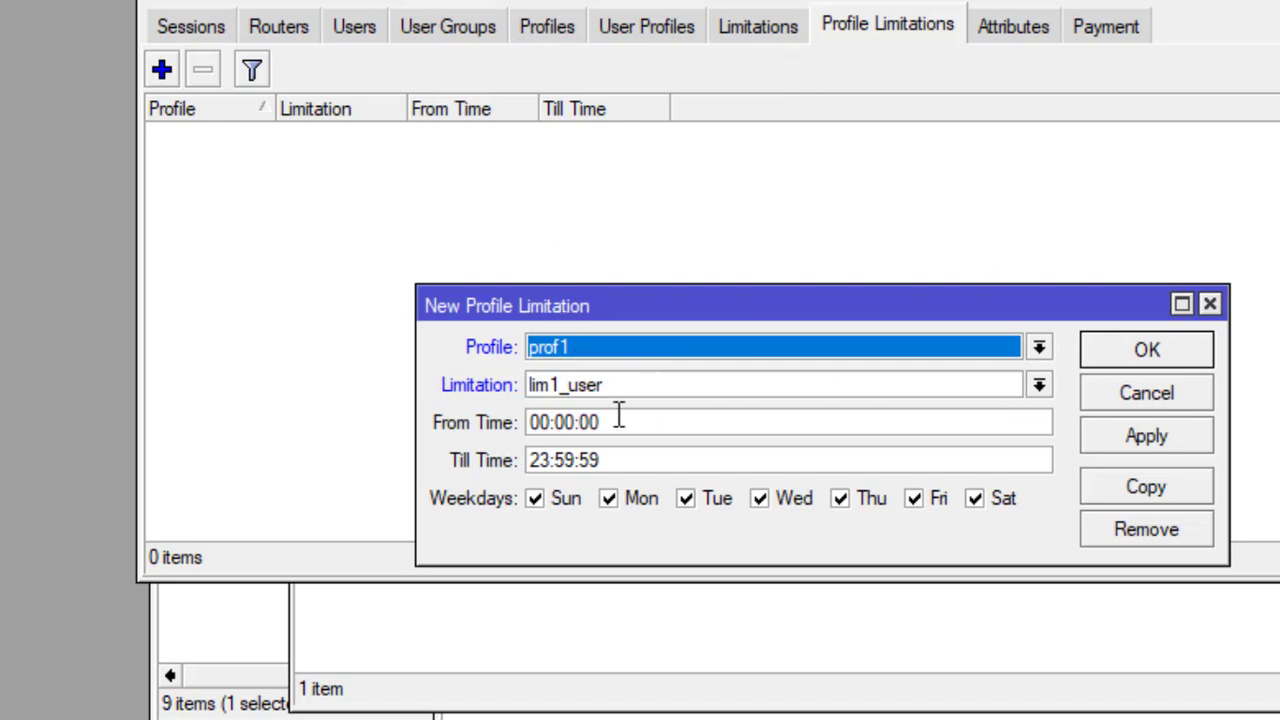
click(1039, 385)
click(1040, 383)
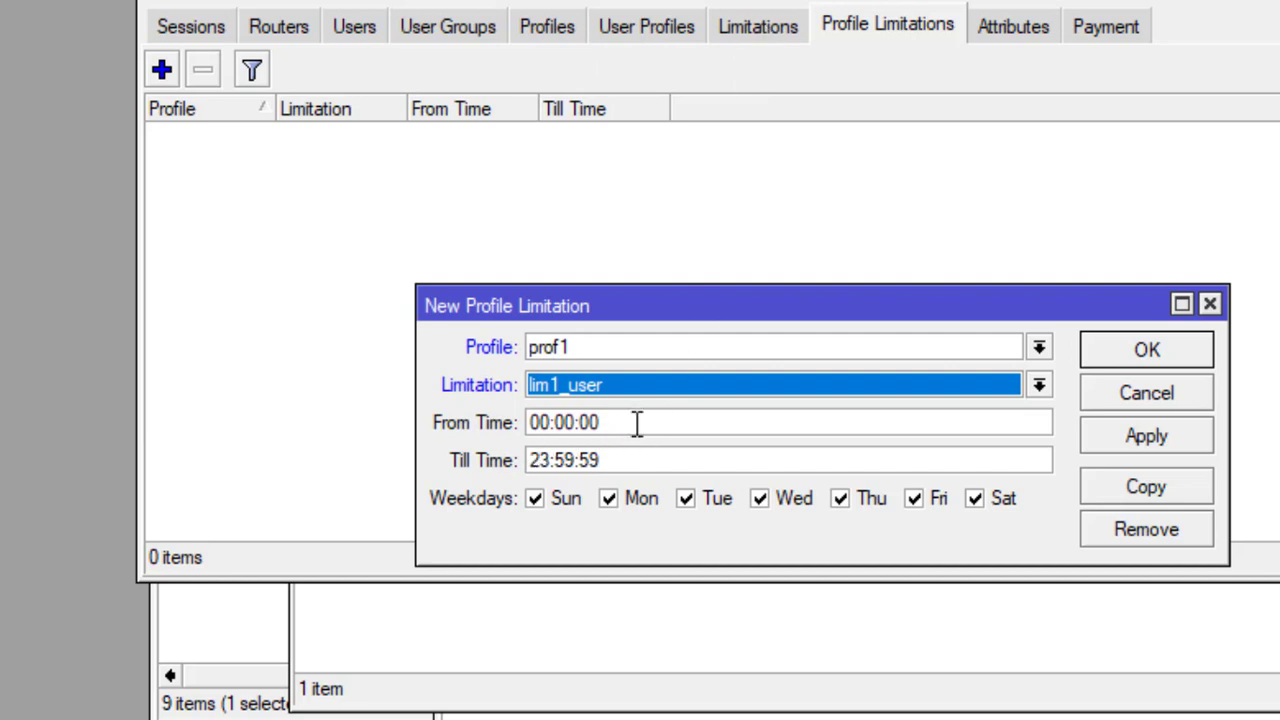
click(637, 423)
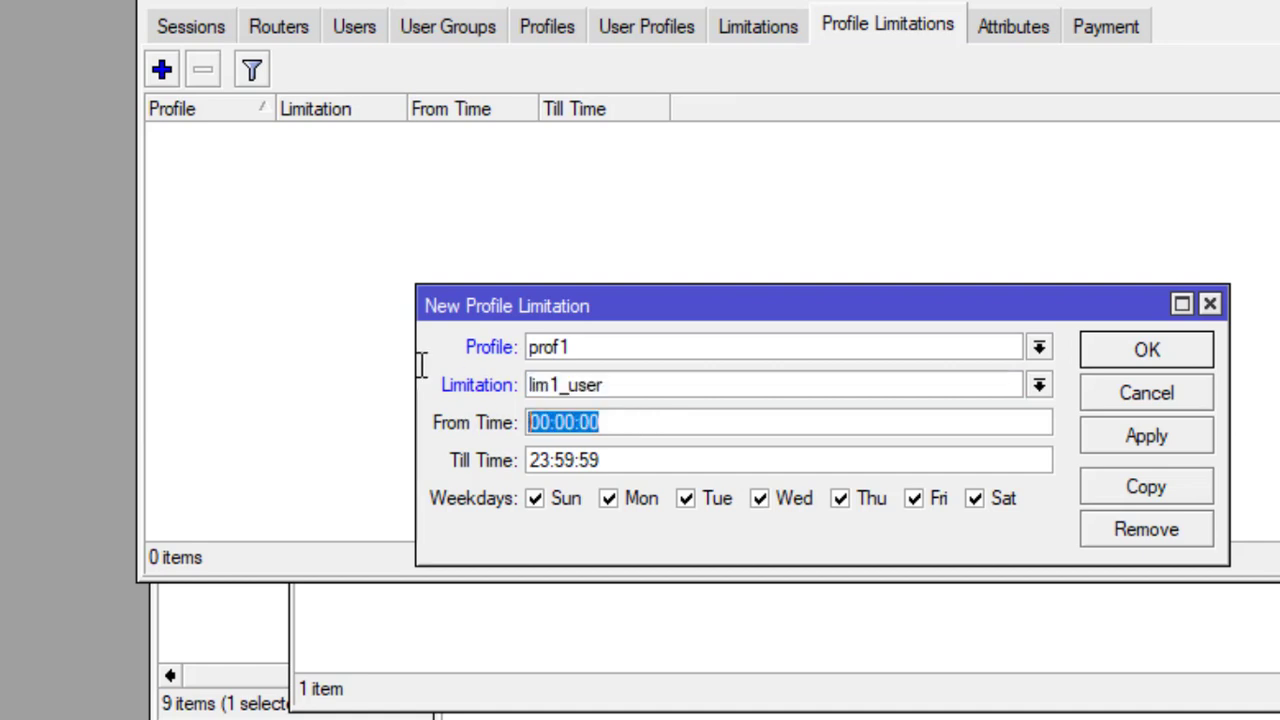
click(634, 460)
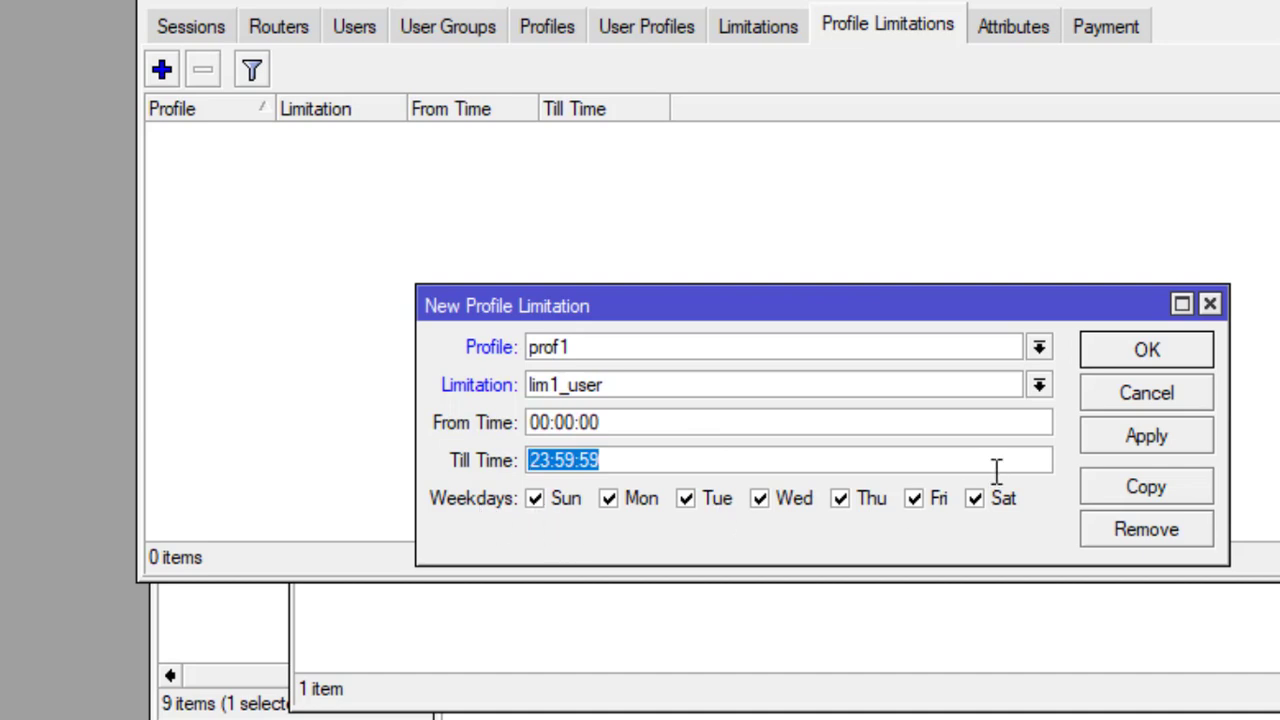
click(1128, 351)
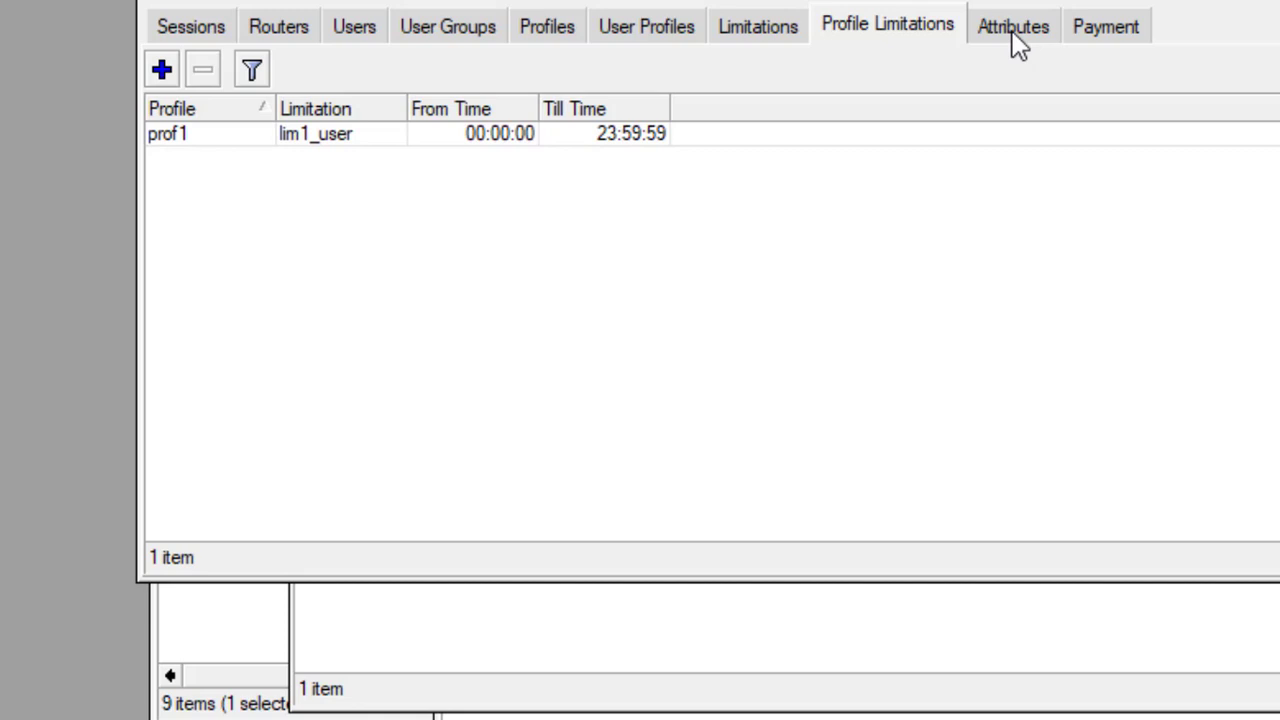
Step: Look over the Payment, Attributes and Routers lists, then show the empty Users list
click(1092, 36)
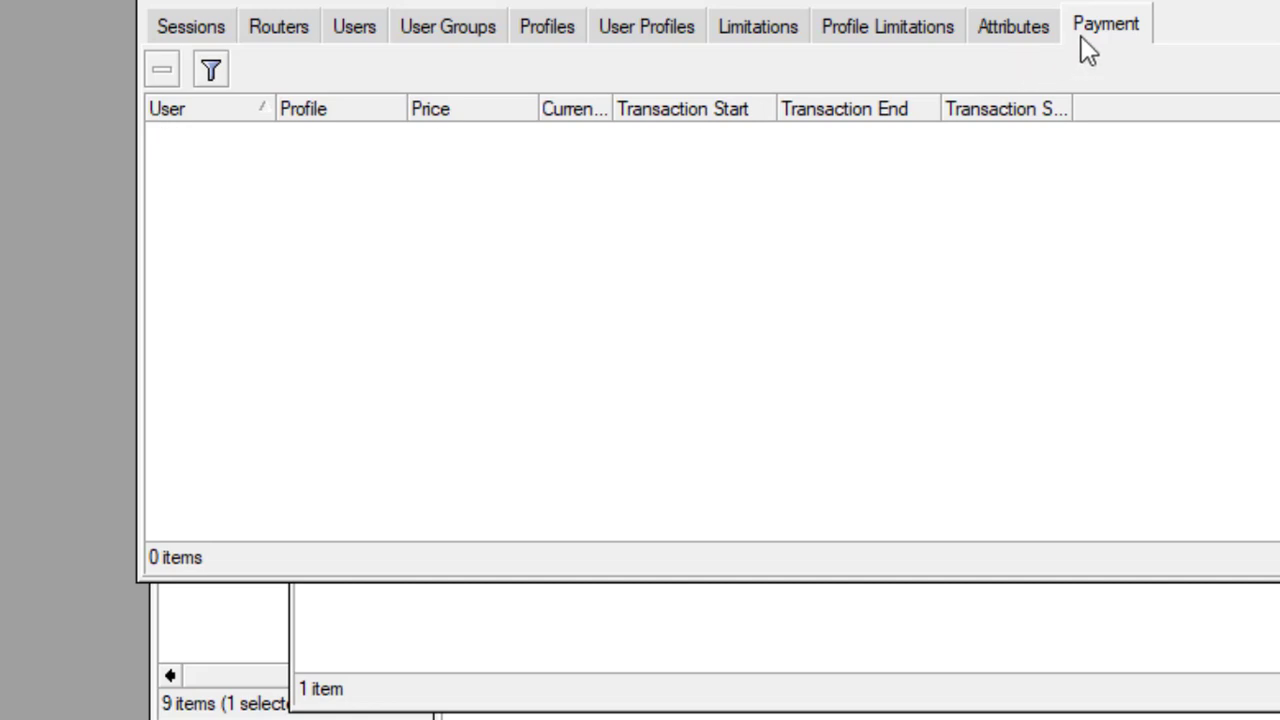
click(1015, 28)
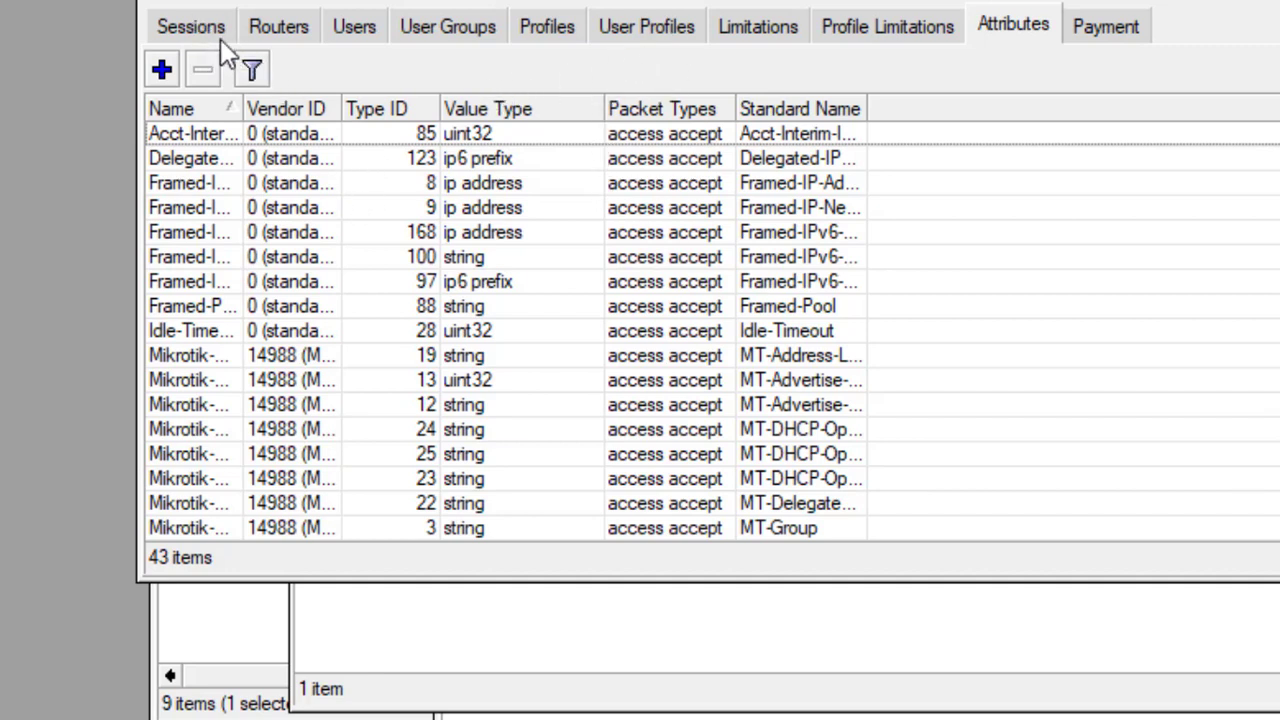
click(286, 34)
click(358, 38)
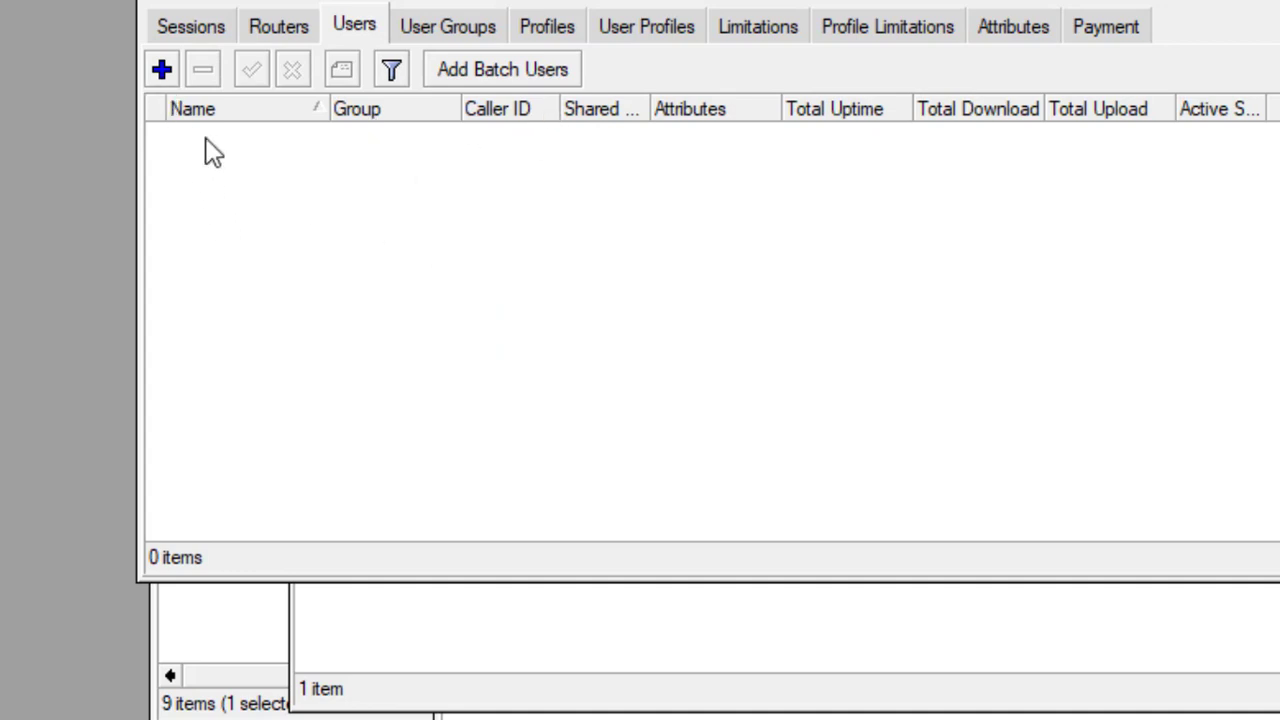
Step: Add User Manager user user1 with a password in group default
click(162, 70)
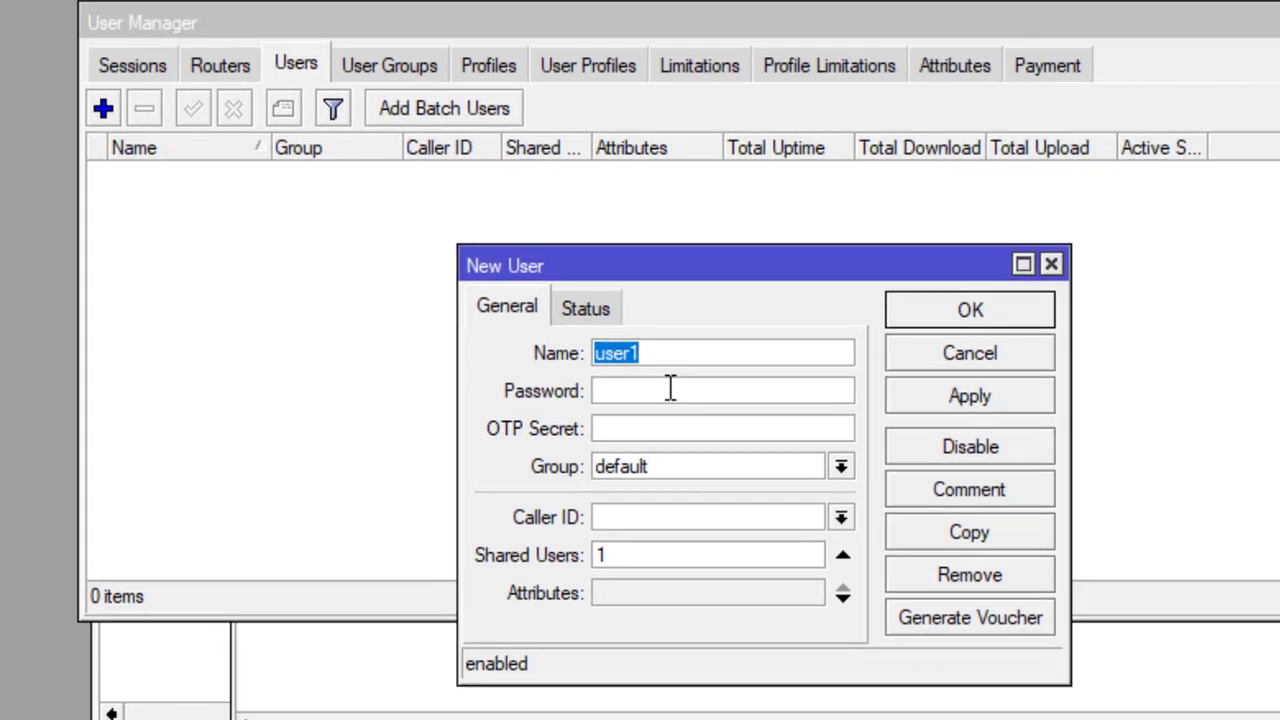
click(726, 352)
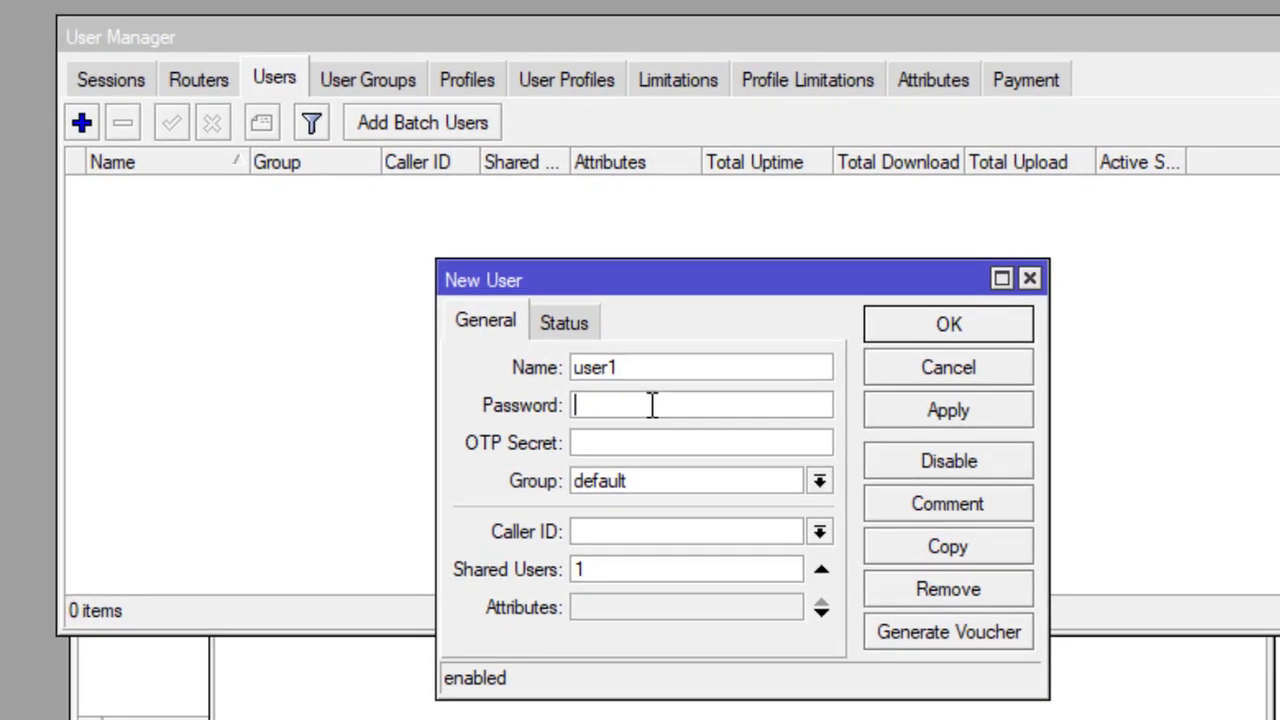
text(12345)
click(819, 485)
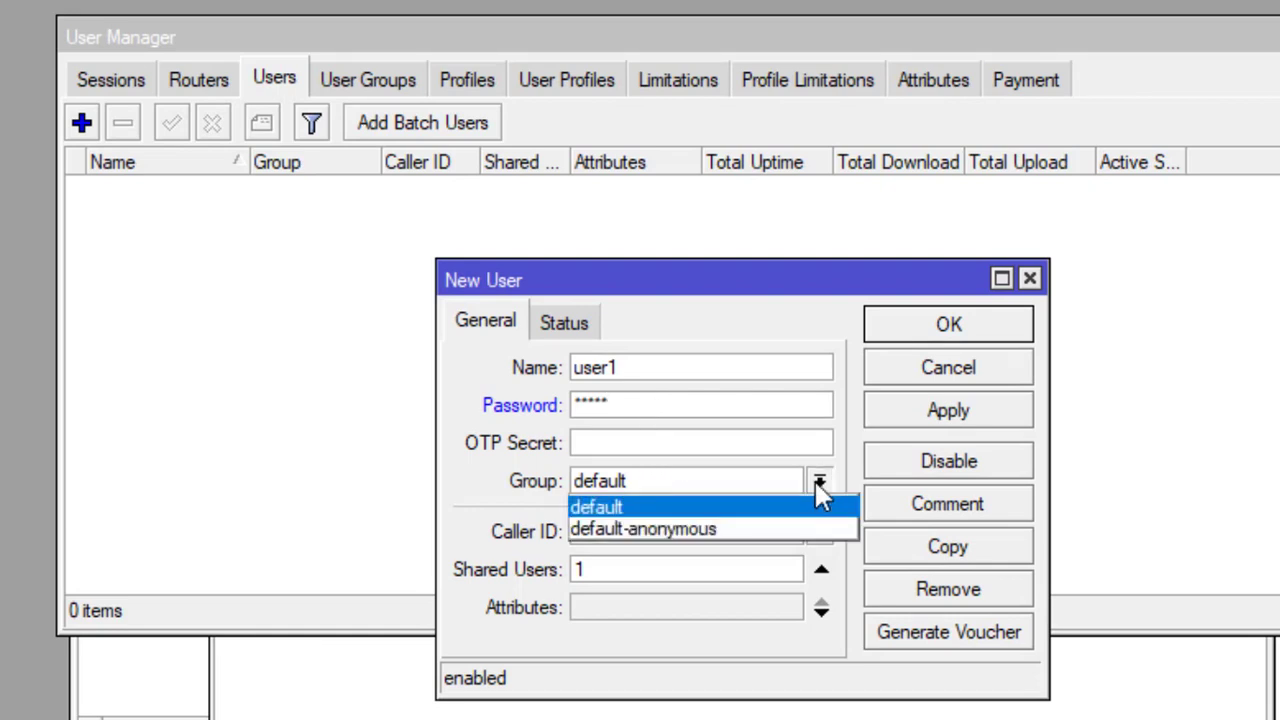
click(815, 483)
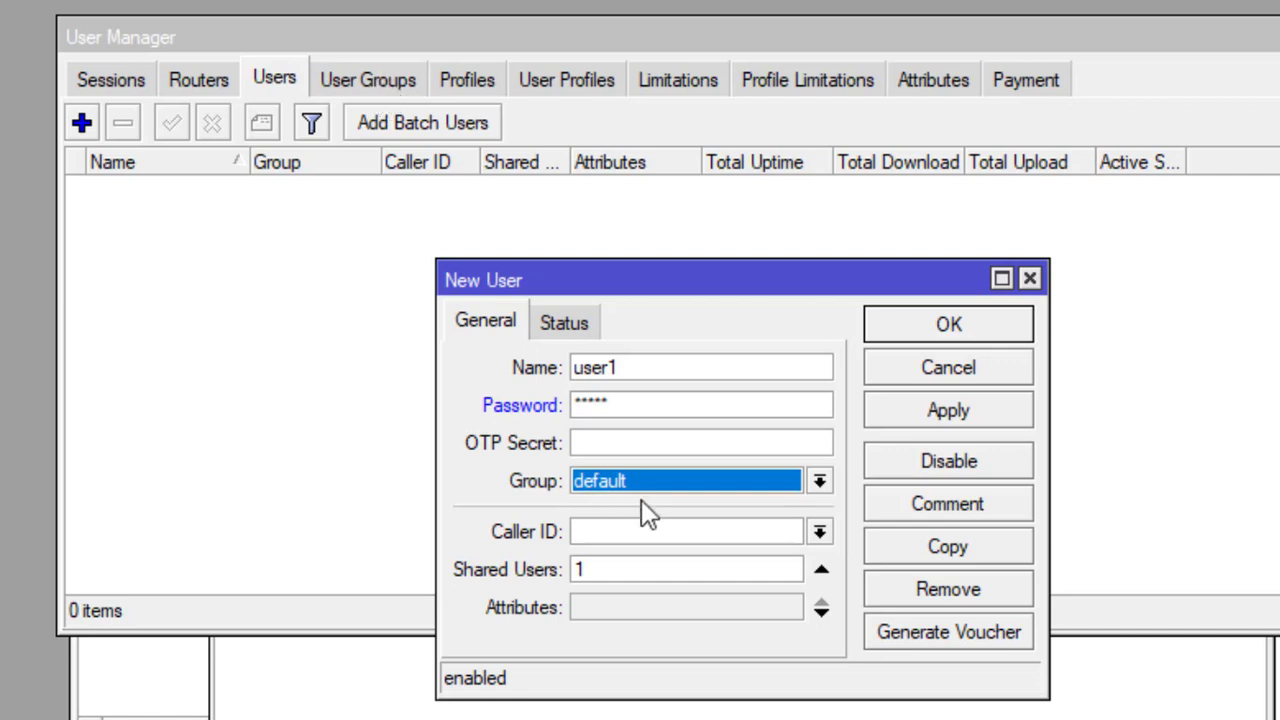
click(945, 332)
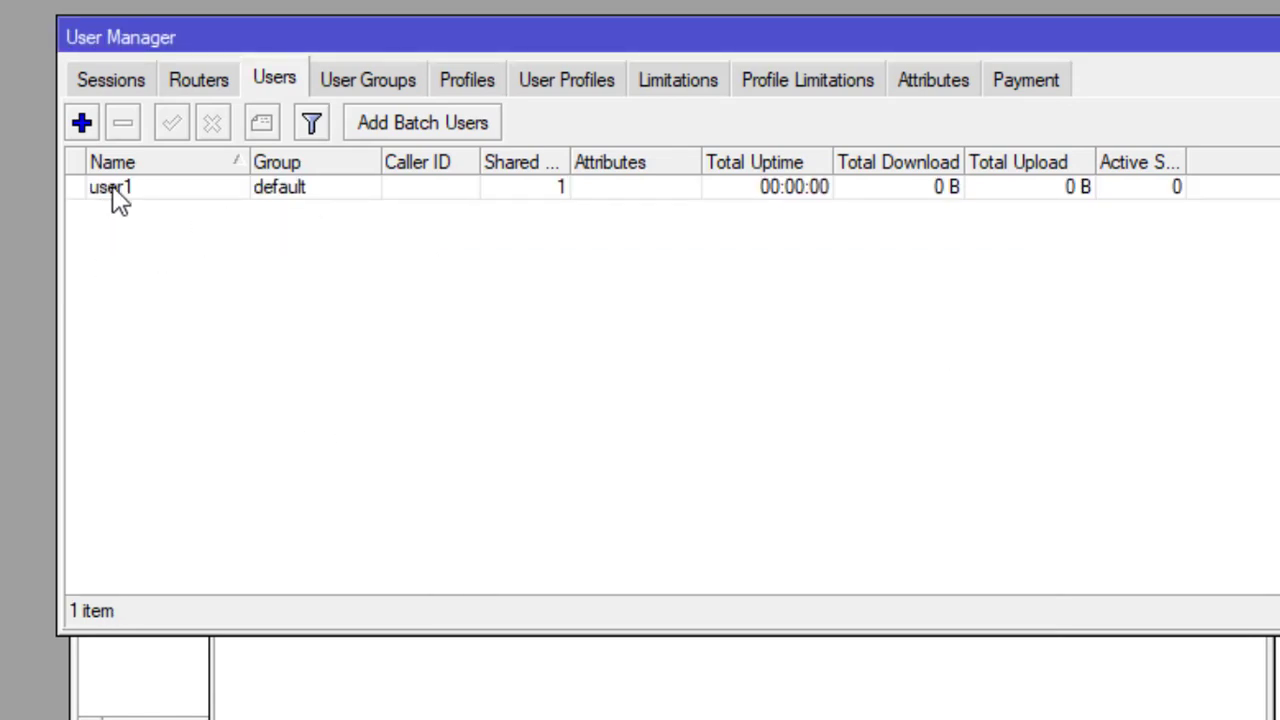
Step: Create a User Profiles entry linking user1 to profile prof1
click(578, 82)
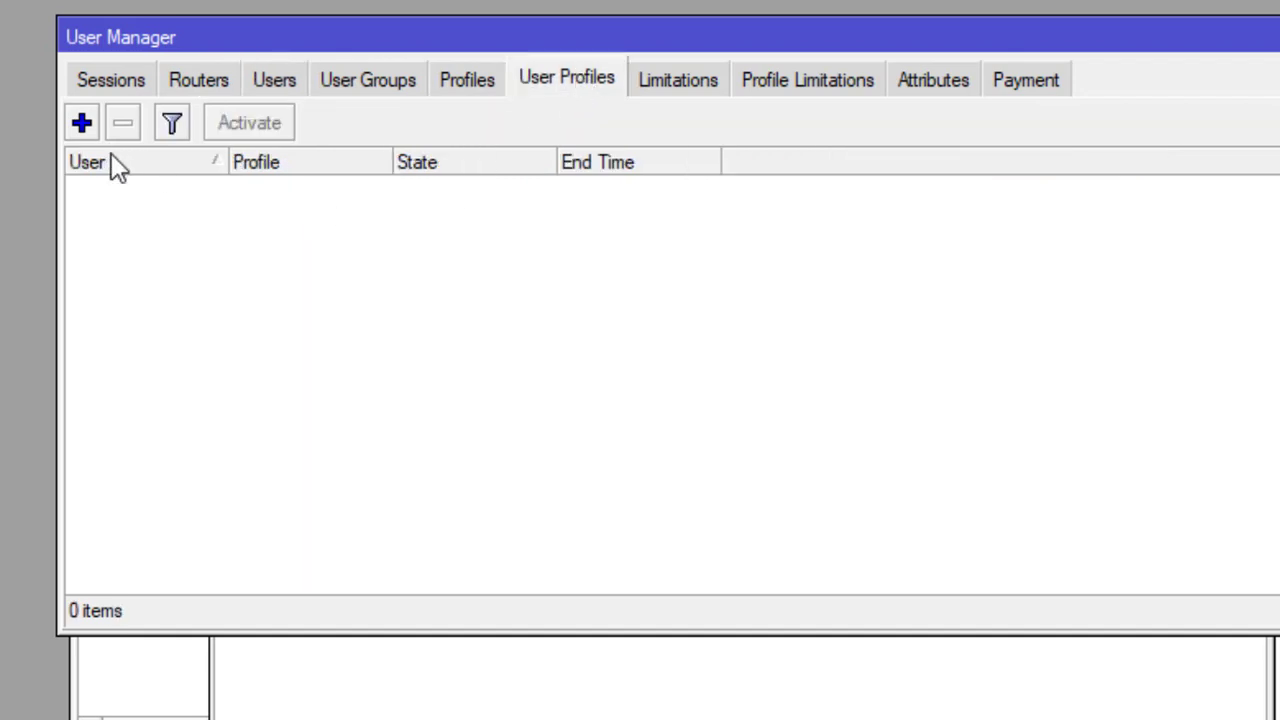
click(82, 122)
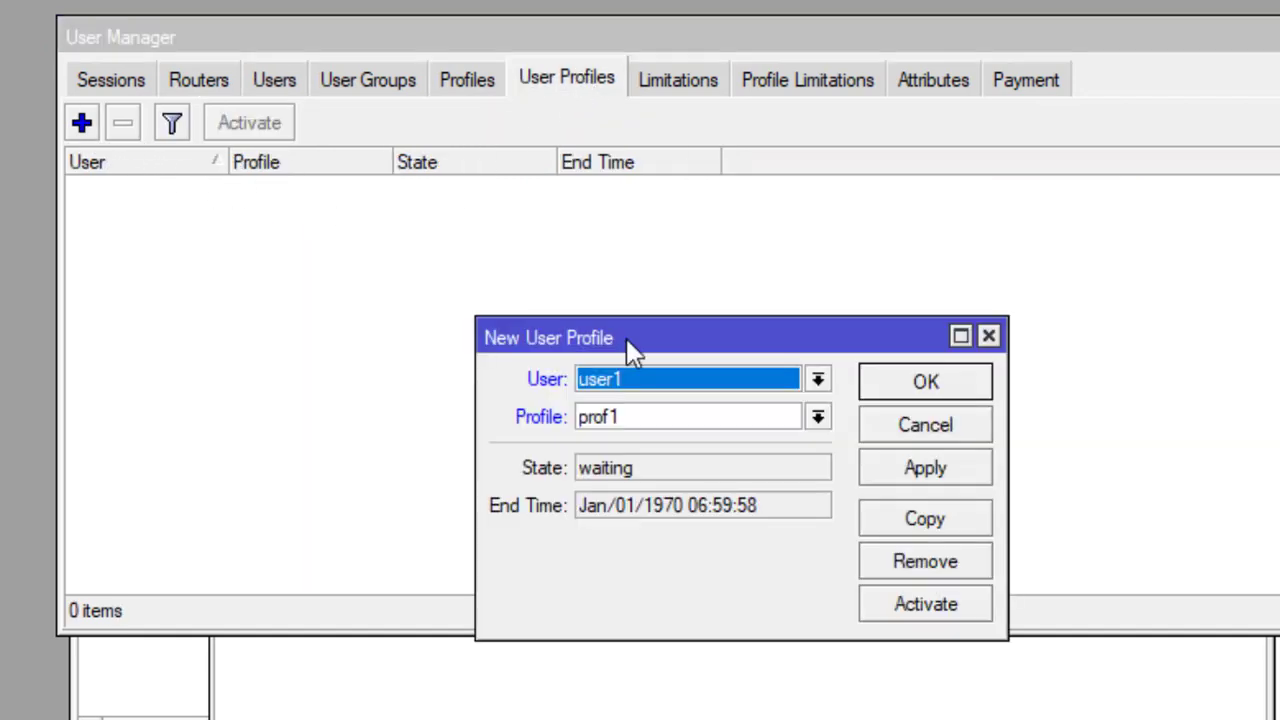
click(818, 417)
click(818, 417)
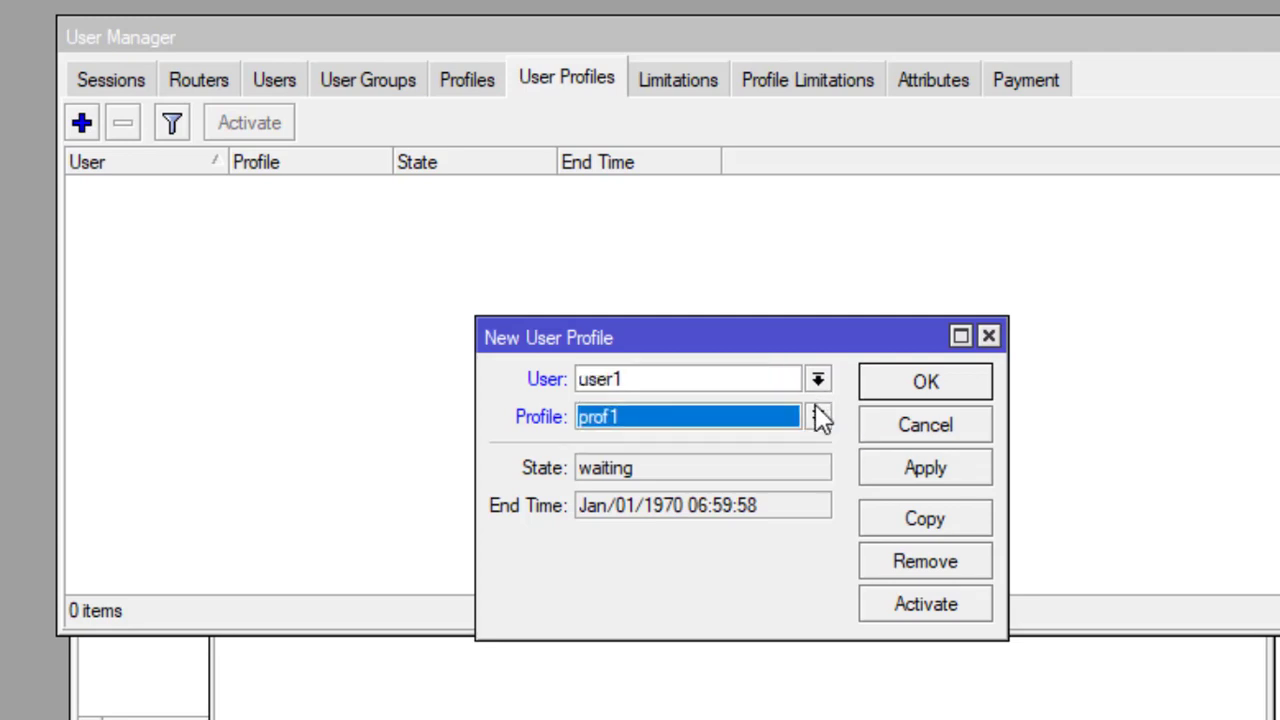
click(741, 386)
click(741, 386)
click(780, 415)
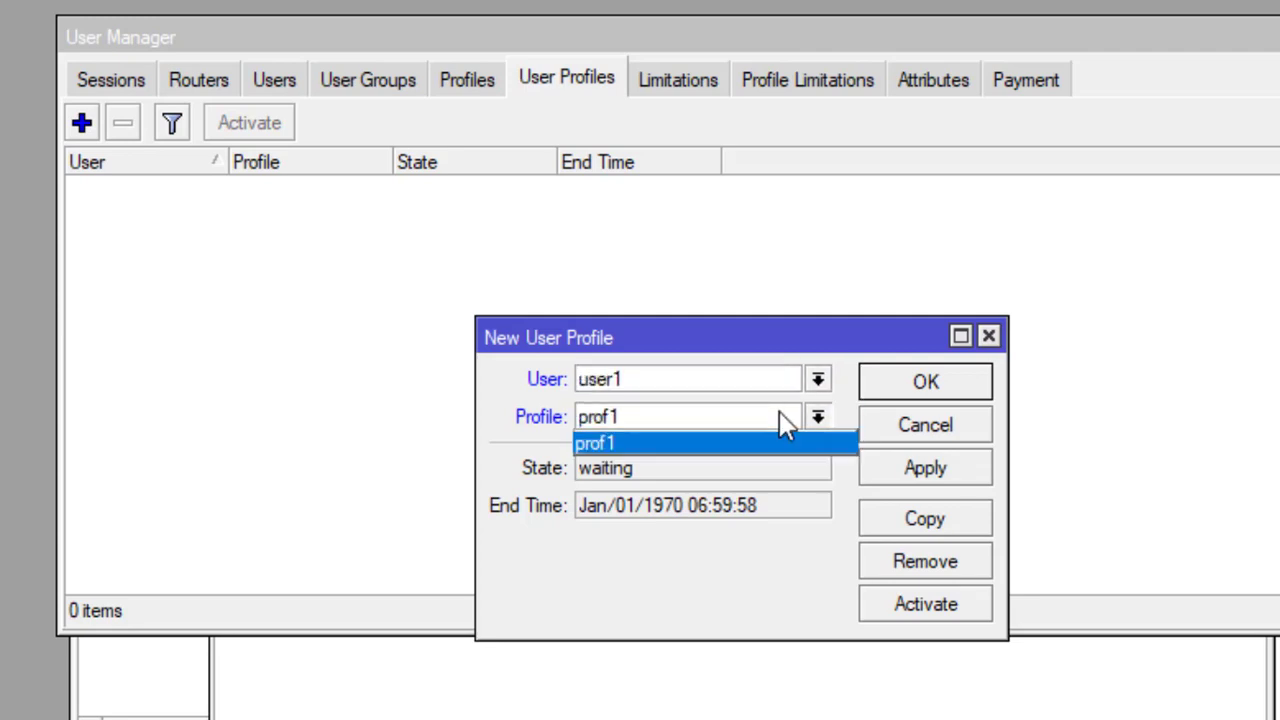
click(780, 415)
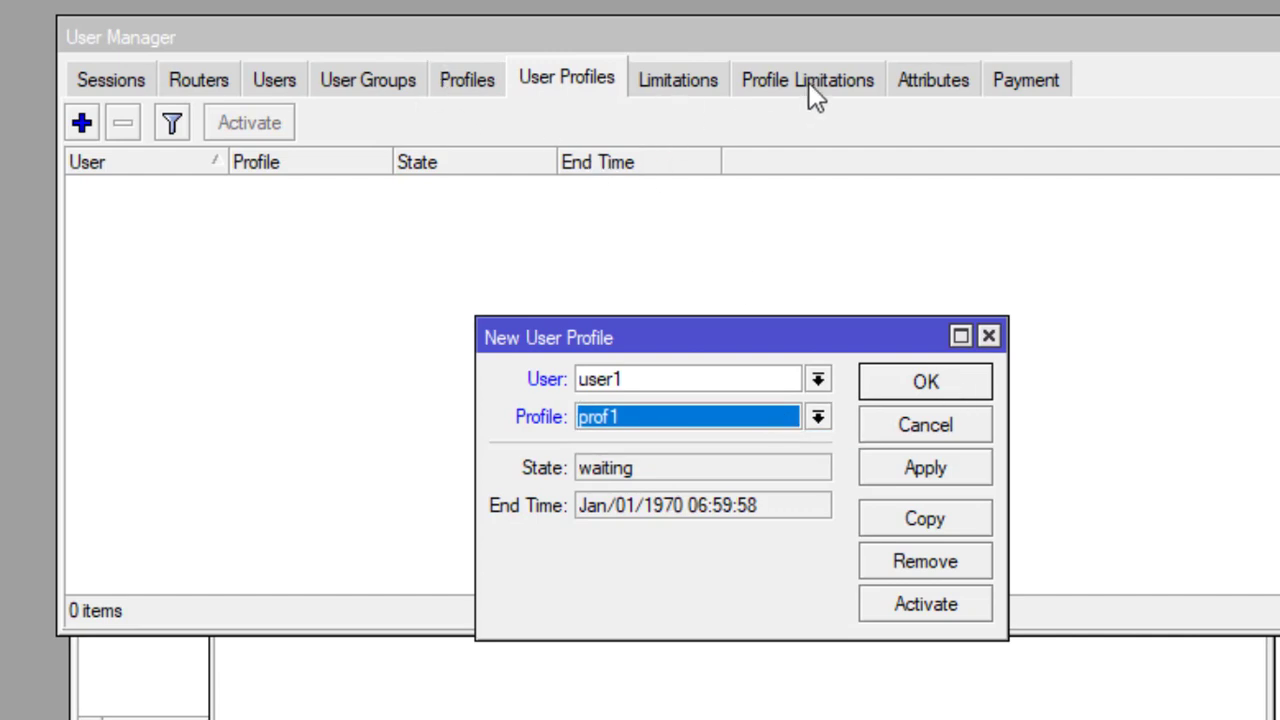
click(926, 390)
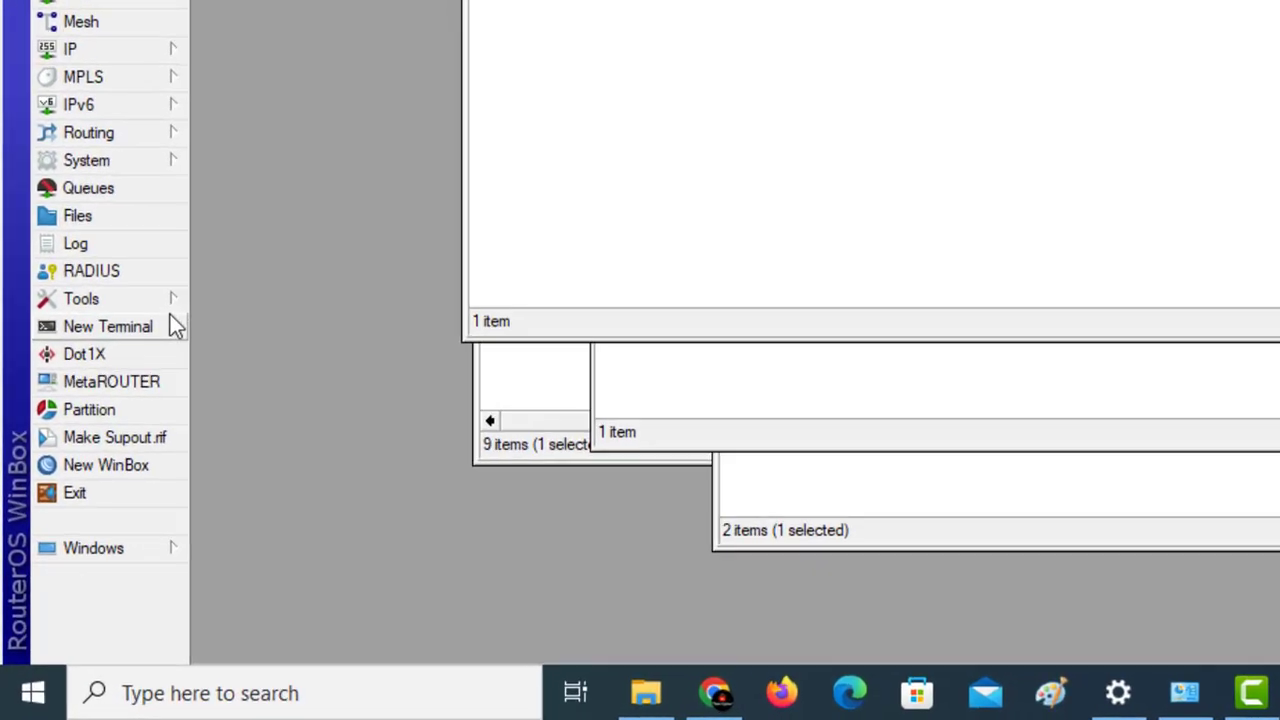
Step: Open the router's System Users list, glancing at the password rules without changes
click(113, 449)
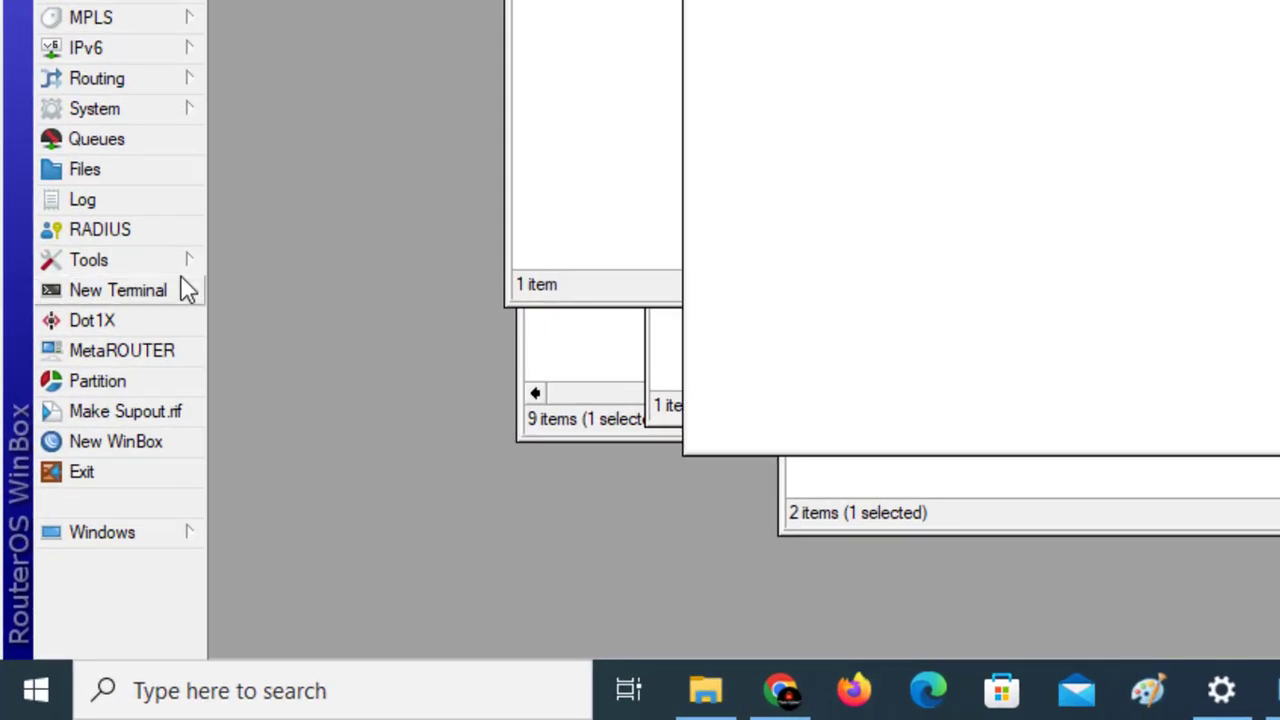
mouse_move(189, 272)
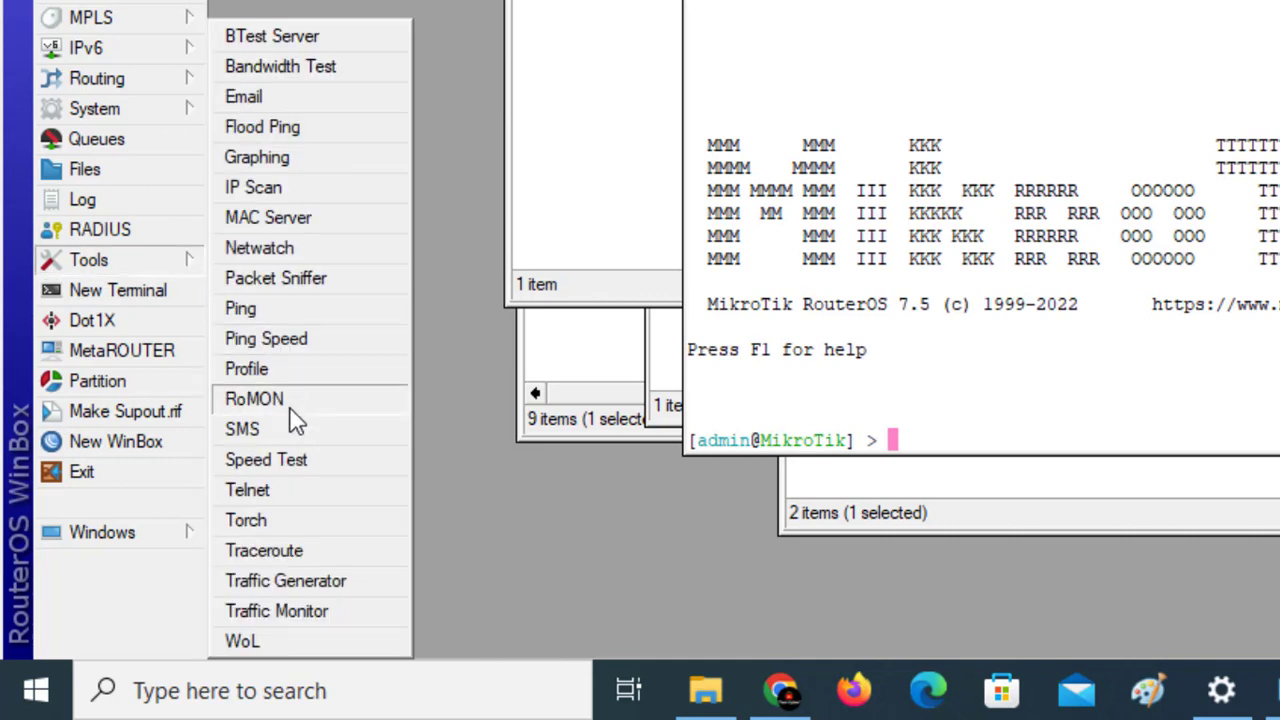
mouse_move(166, 108)
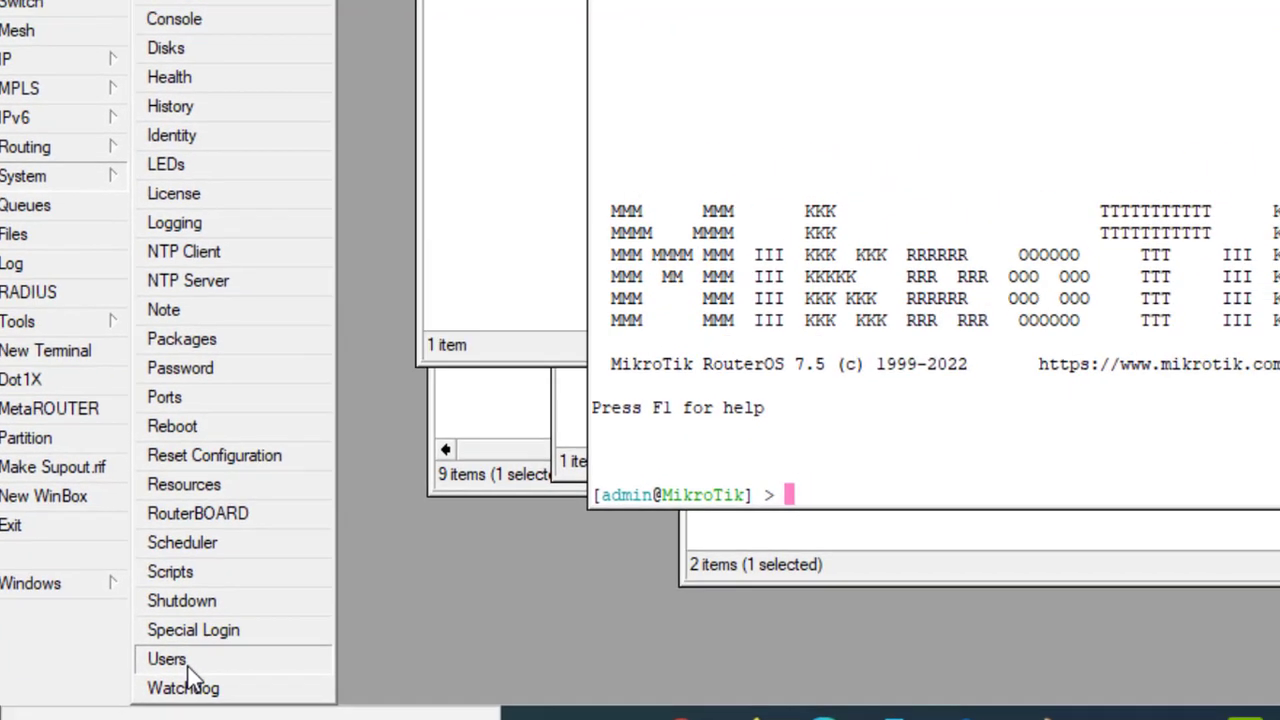
click(250, 612)
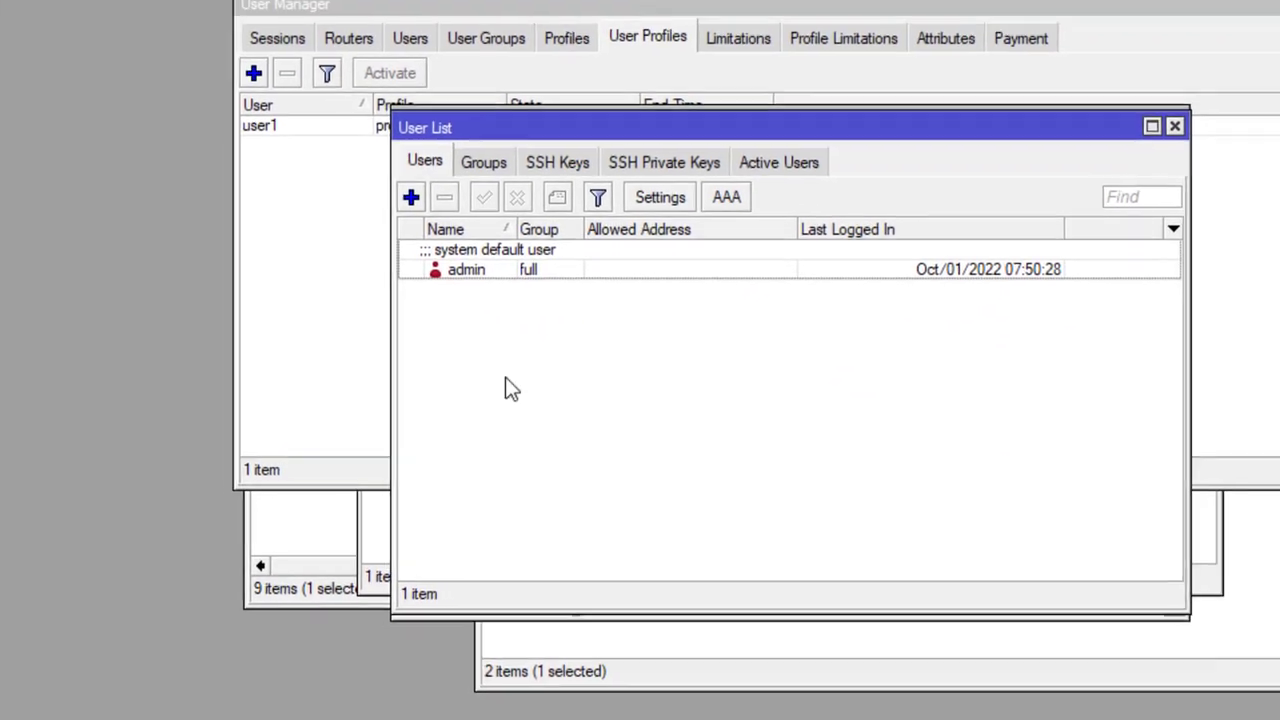
click(680, 198)
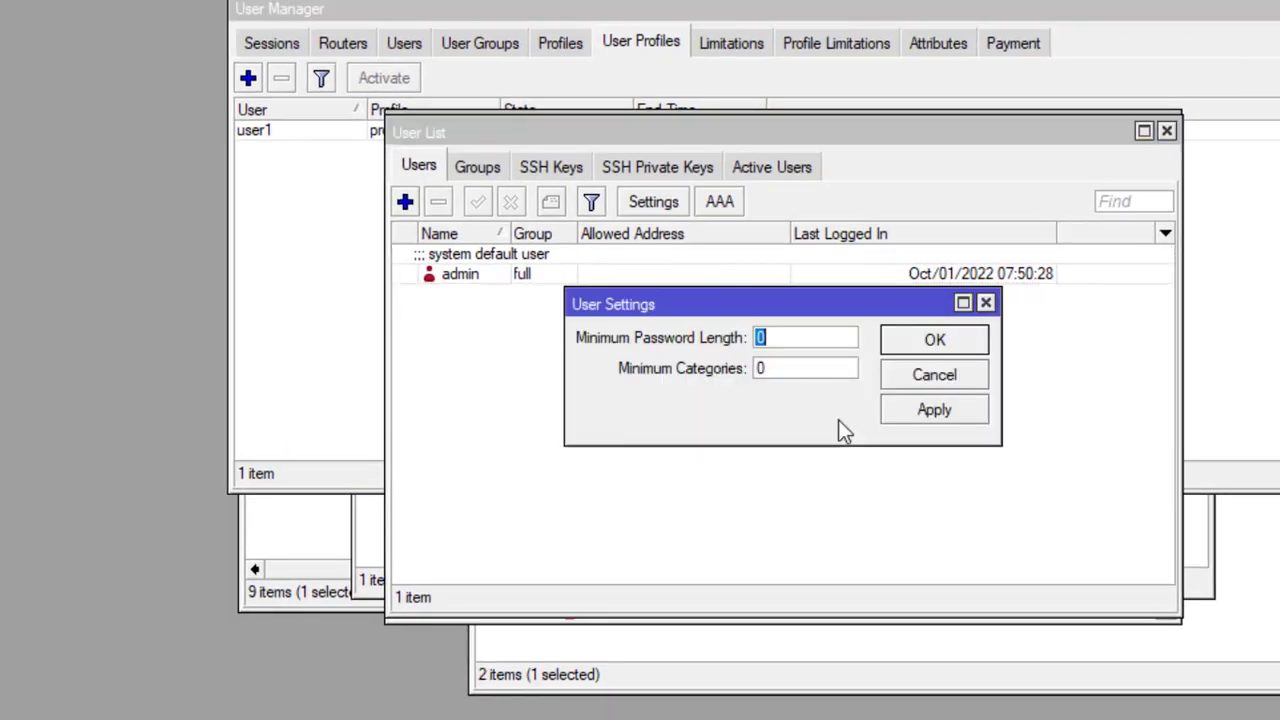
click(906, 382)
Step: Try Use RADIUS with default group read and excluded group read, then cancel
click(724, 208)
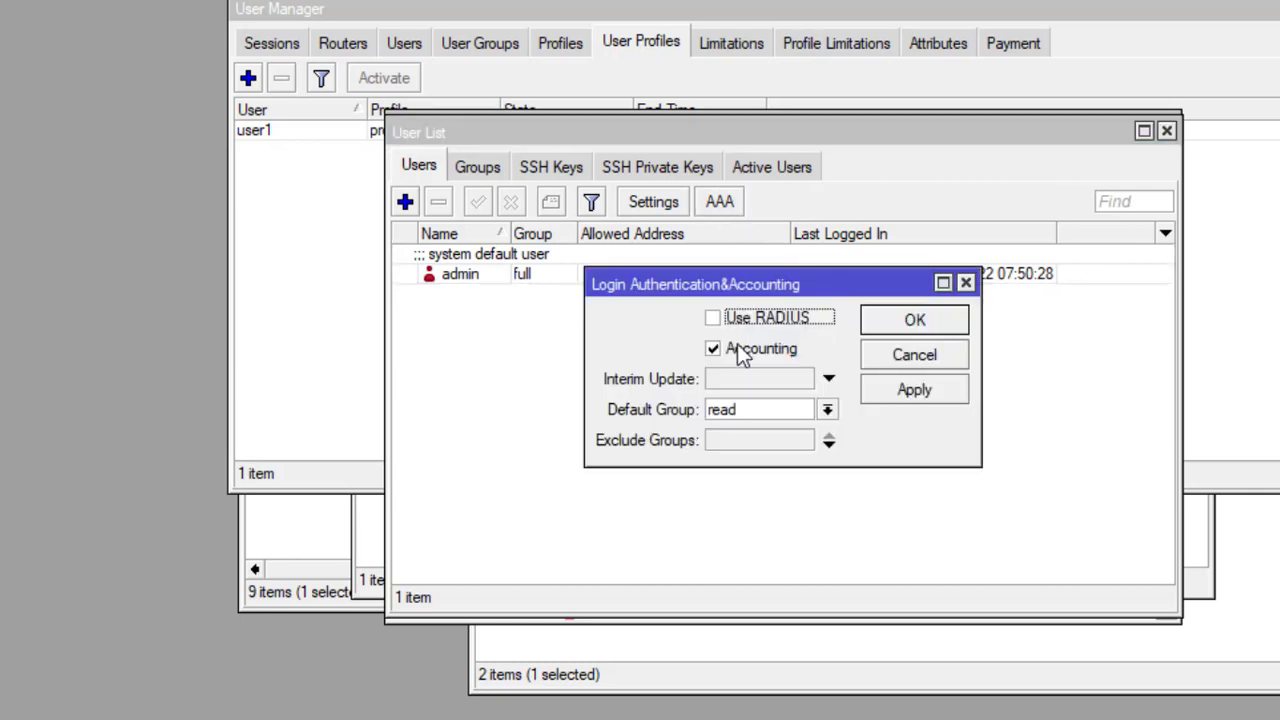
click(716, 322)
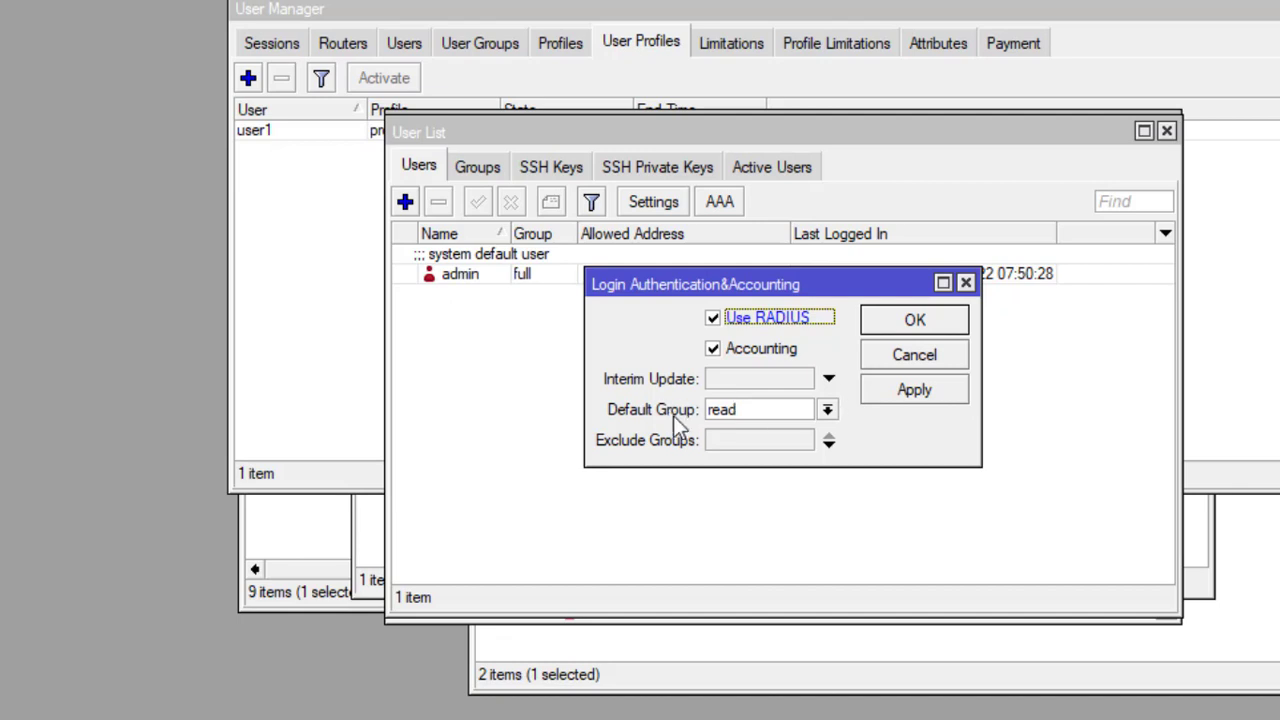
click(828, 411)
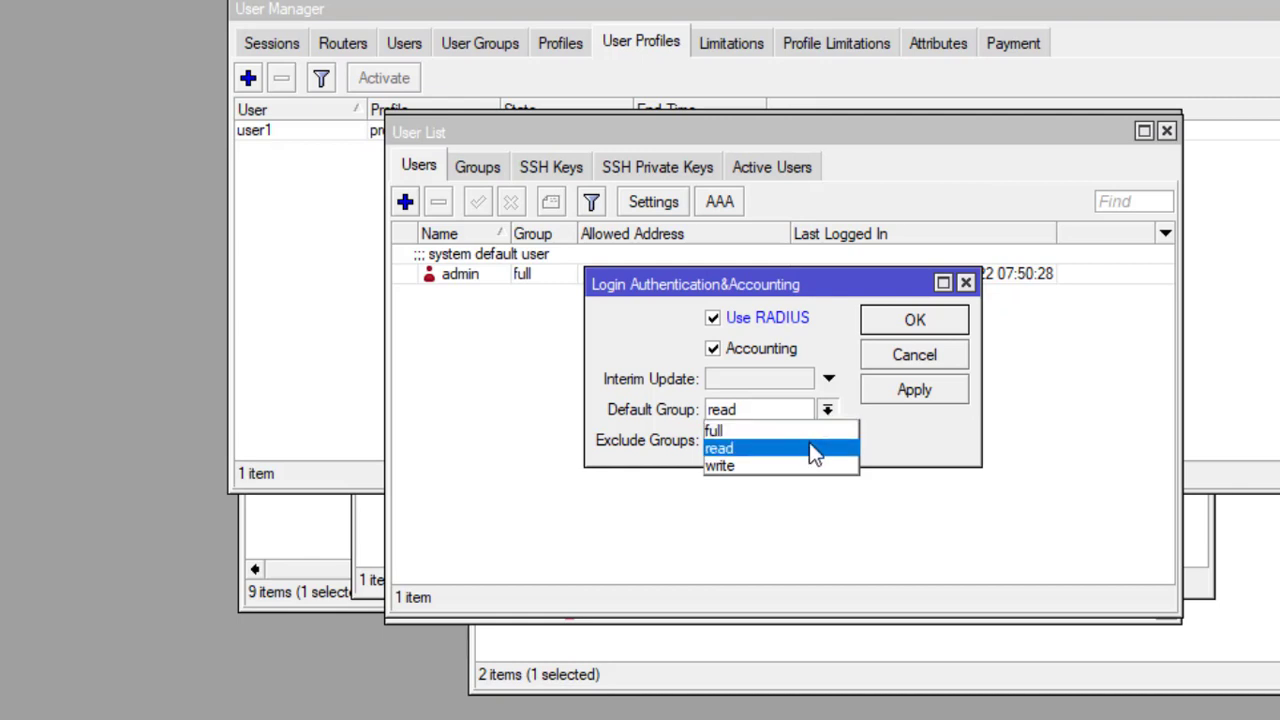
click(815, 452)
click(815, 450)
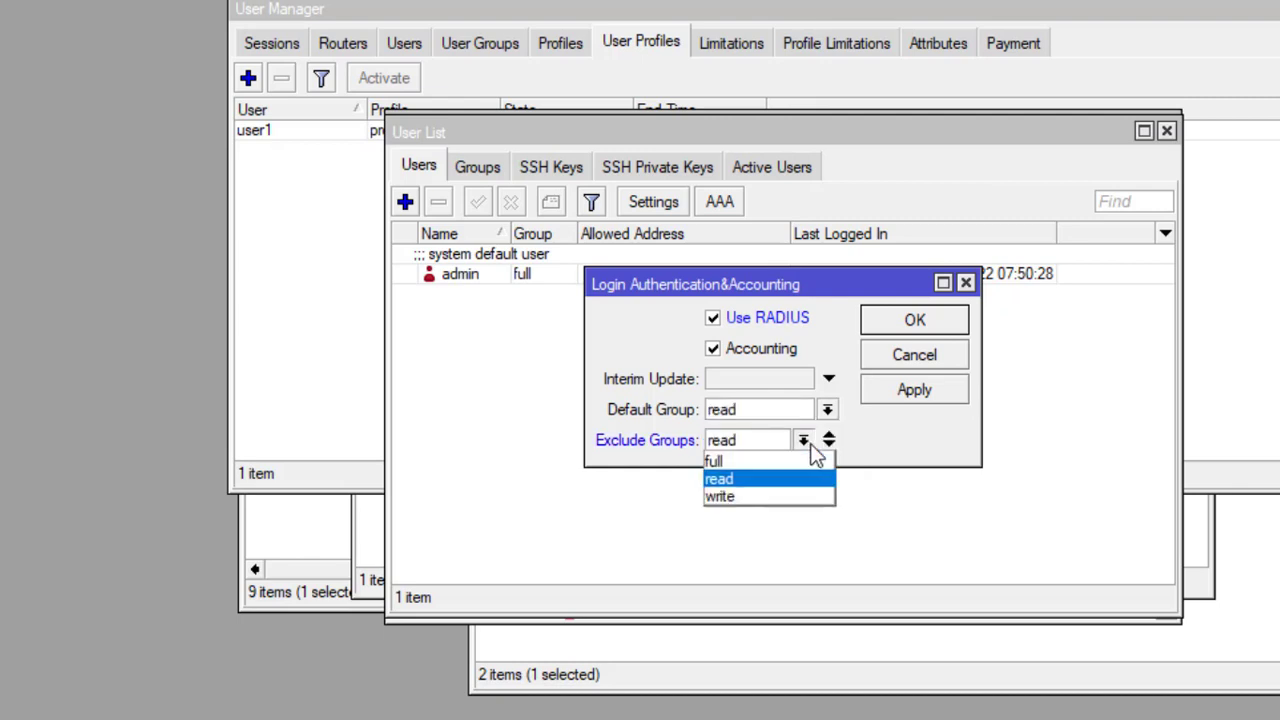
click(893, 455)
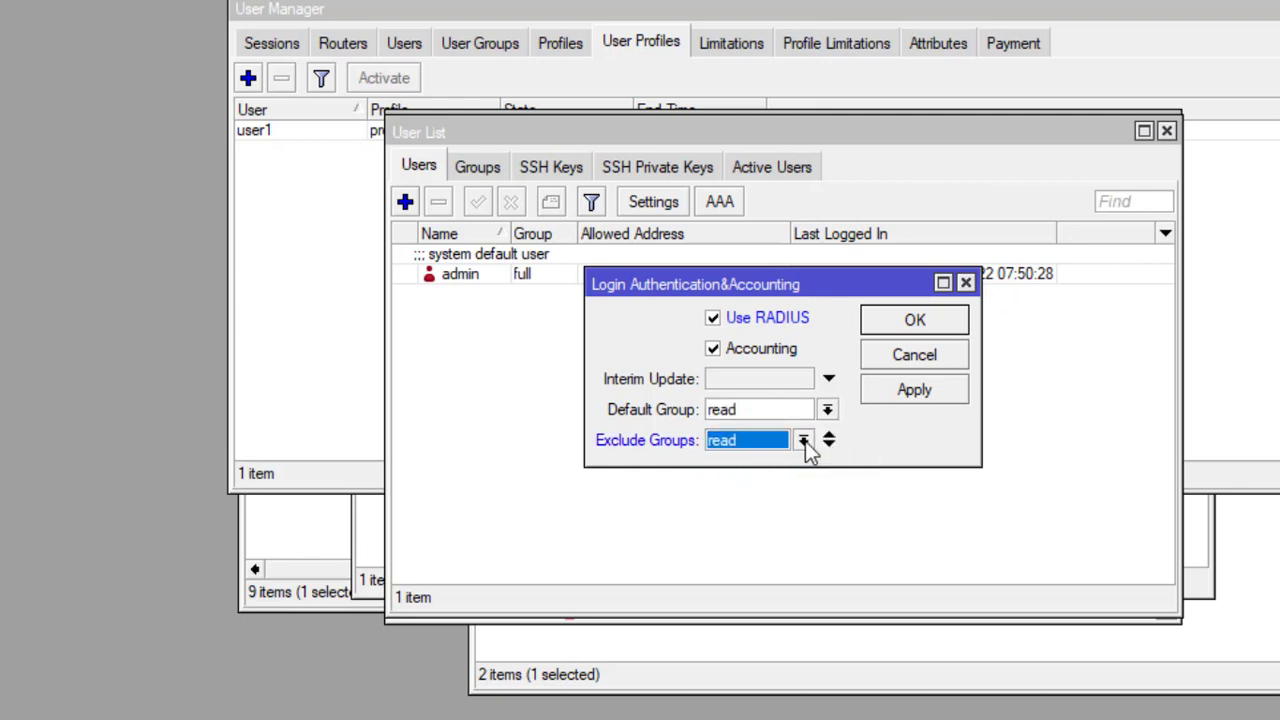
click(925, 360)
Step: Enable Use RADIUS for router logins with default group read and apply
click(722, 204)
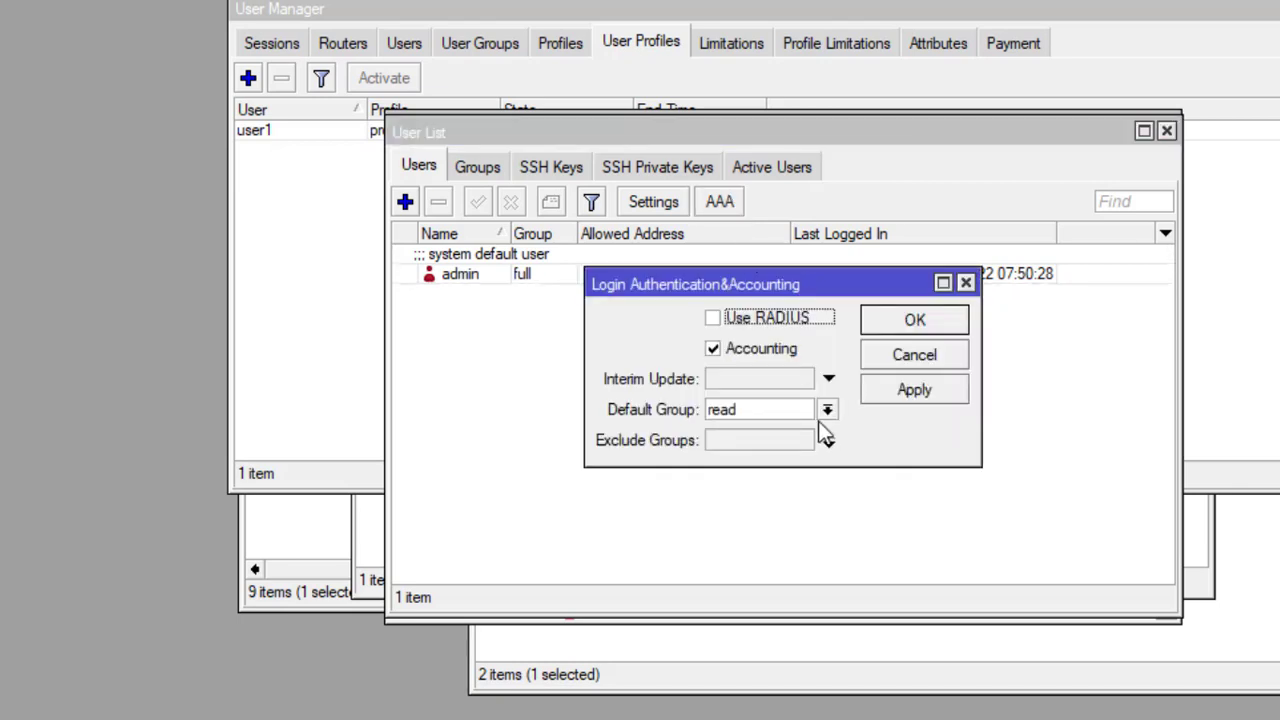
click(827, 410)
click(763, 449)
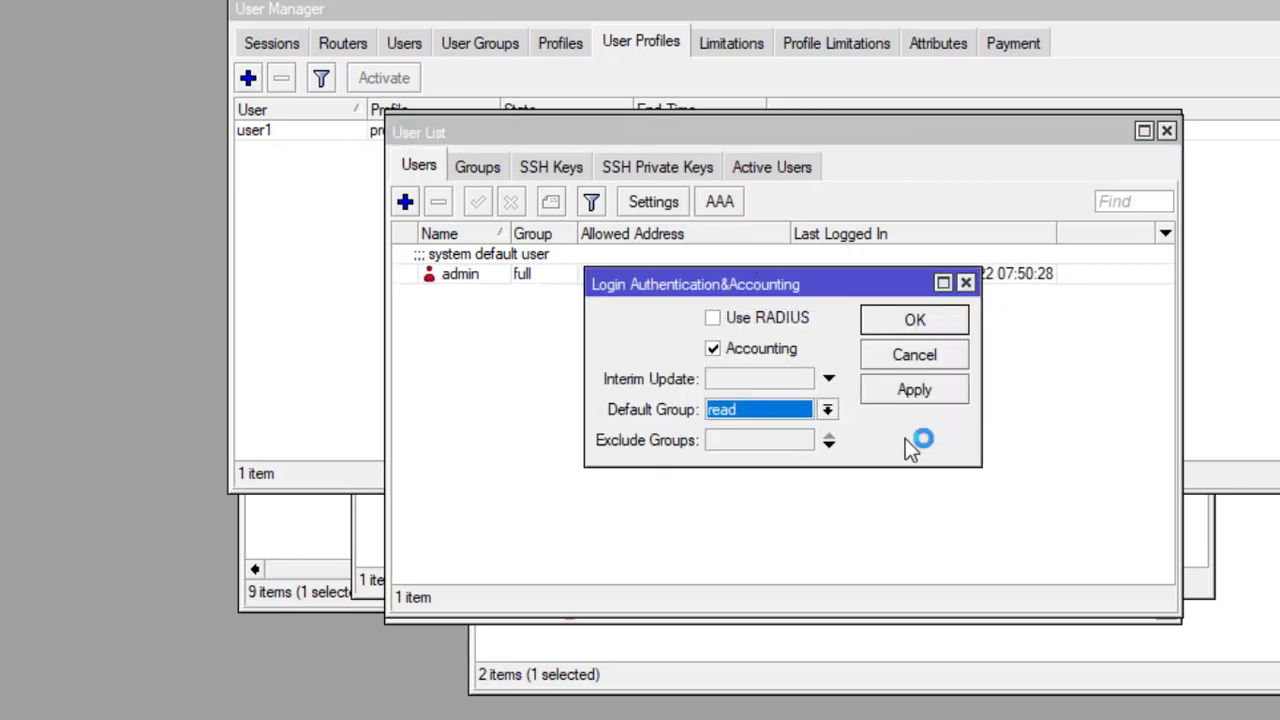
click(712, 322)
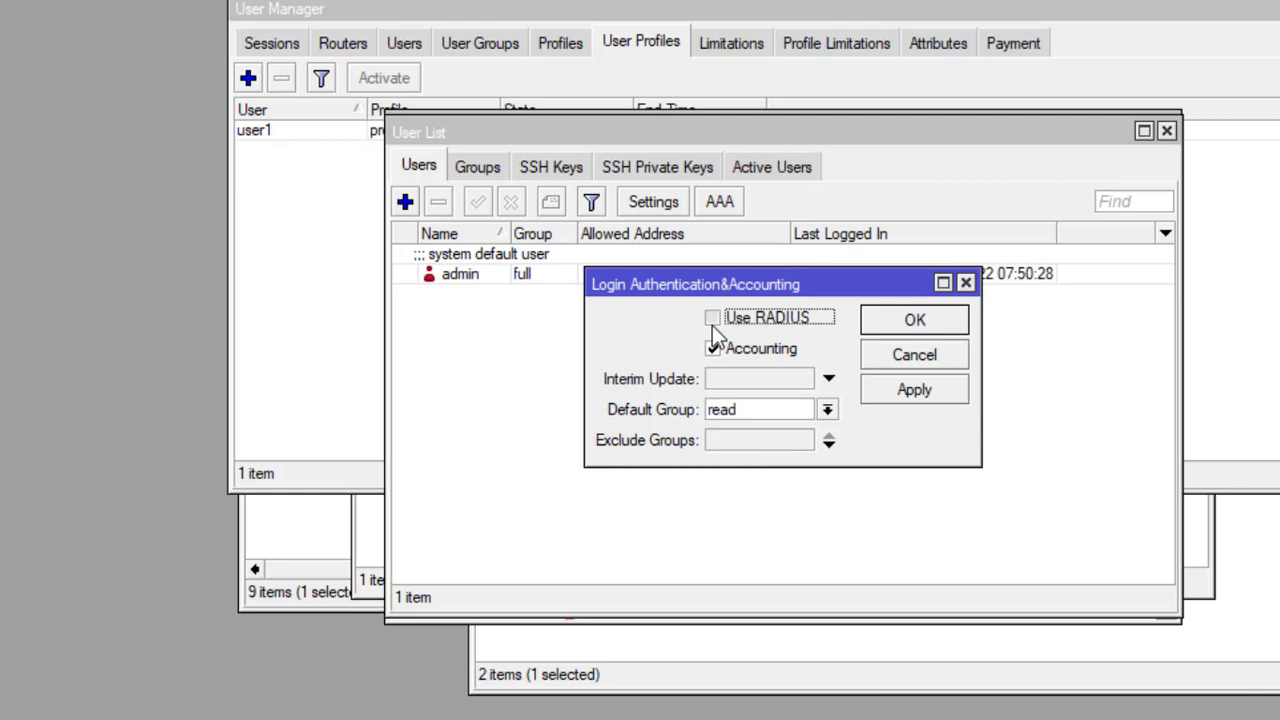
click(880, 324)
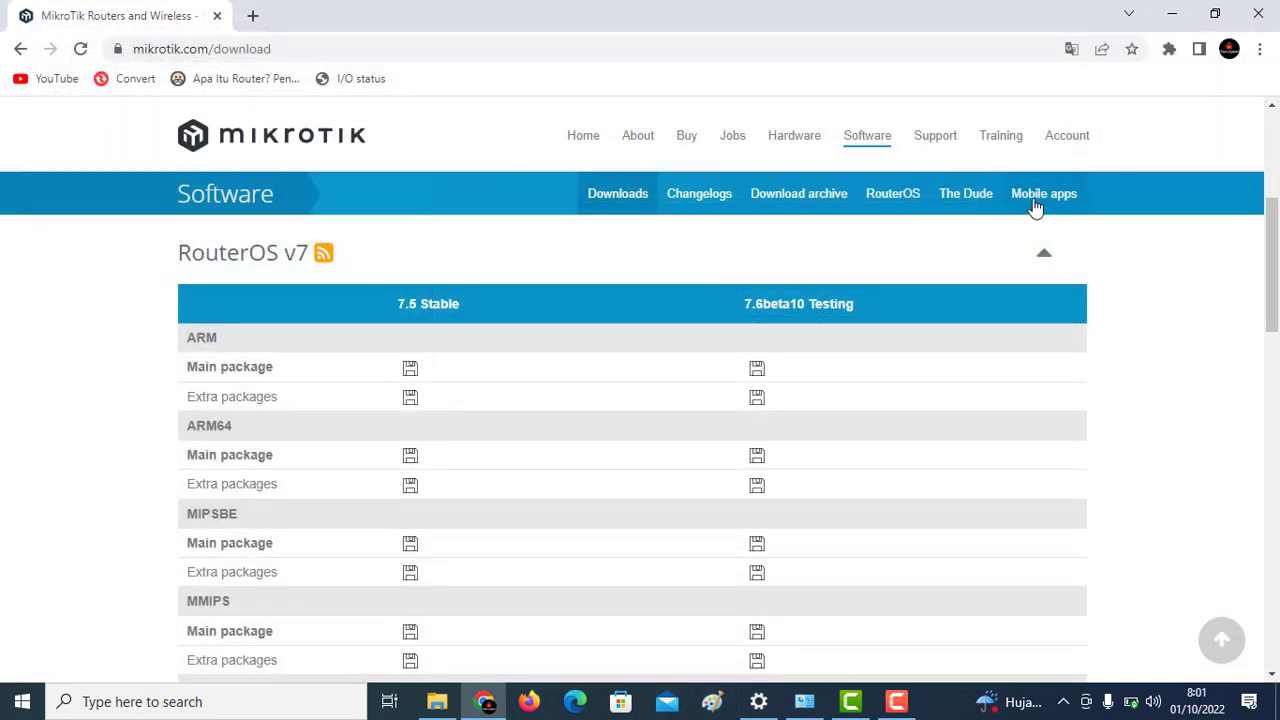
Step: Minimize Chrome and Explorer, launch winbox6437, and pick the router at 10.10.10.70
click(1166, 22)
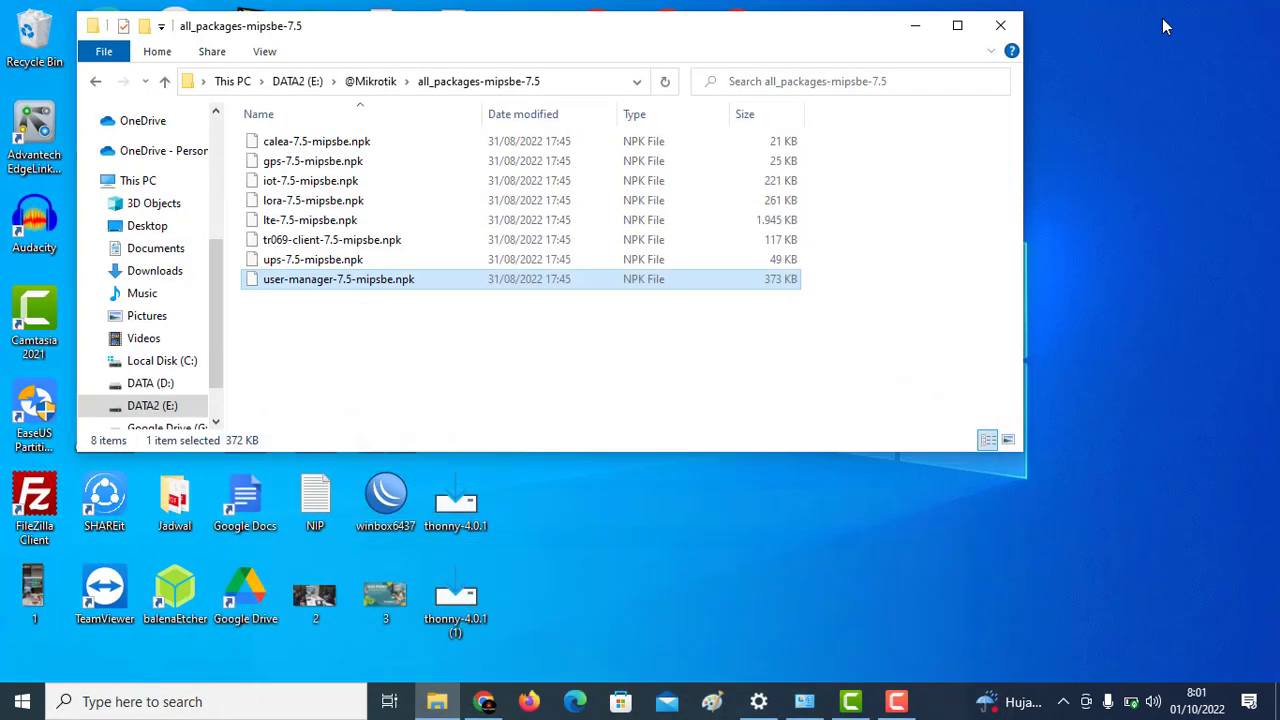
click(915, 25)
double_click(390, 505)
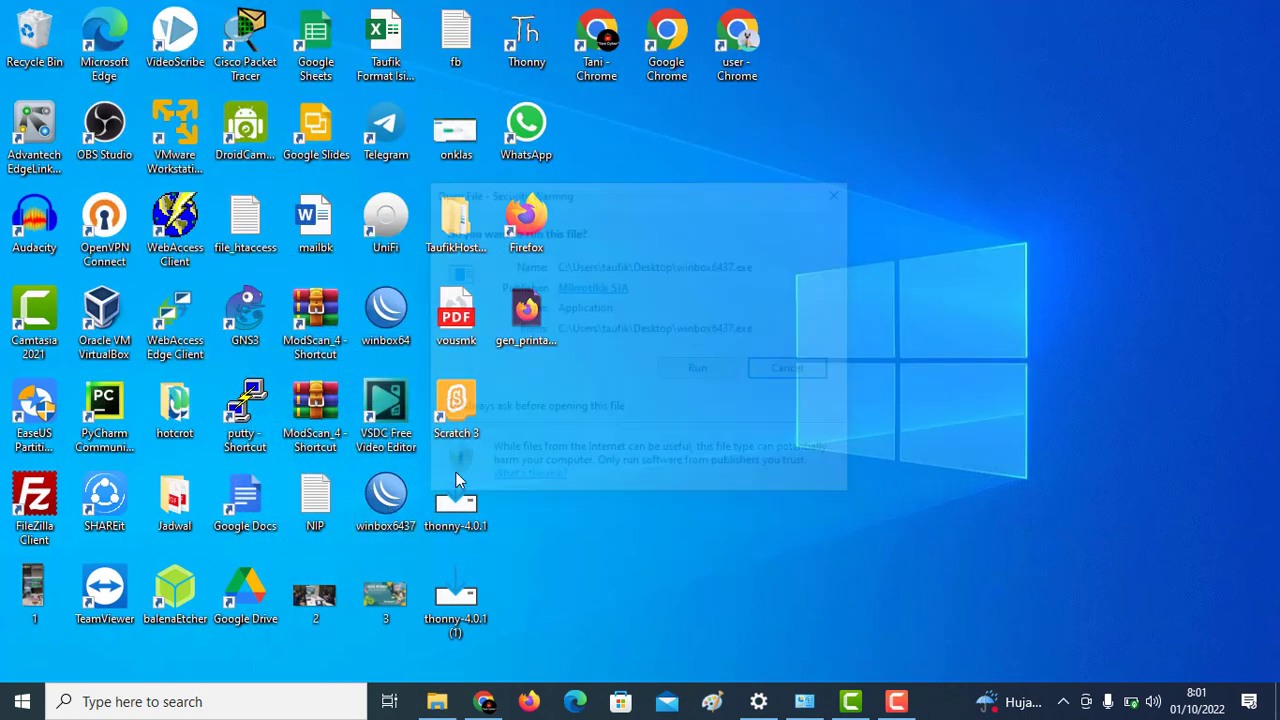
click(726, 371)
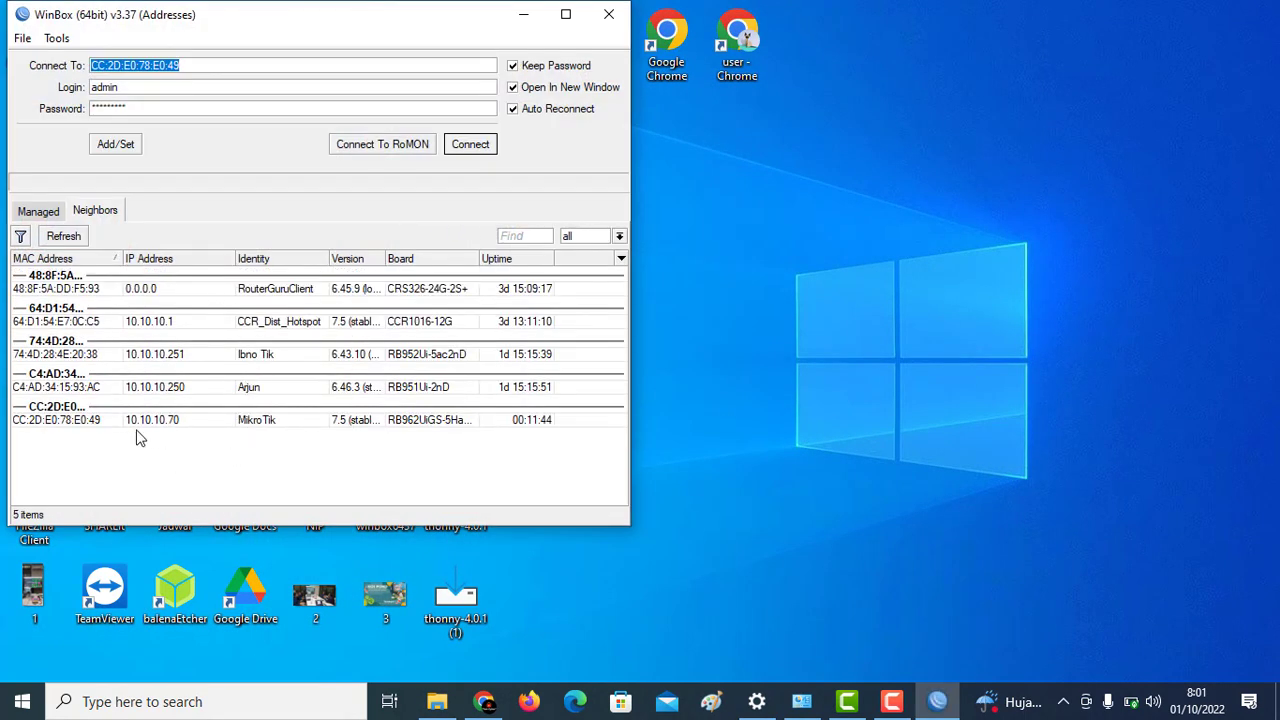
click(112, 420)
Step: Connect to the router with login user1 and its password
double_click(104, 88)
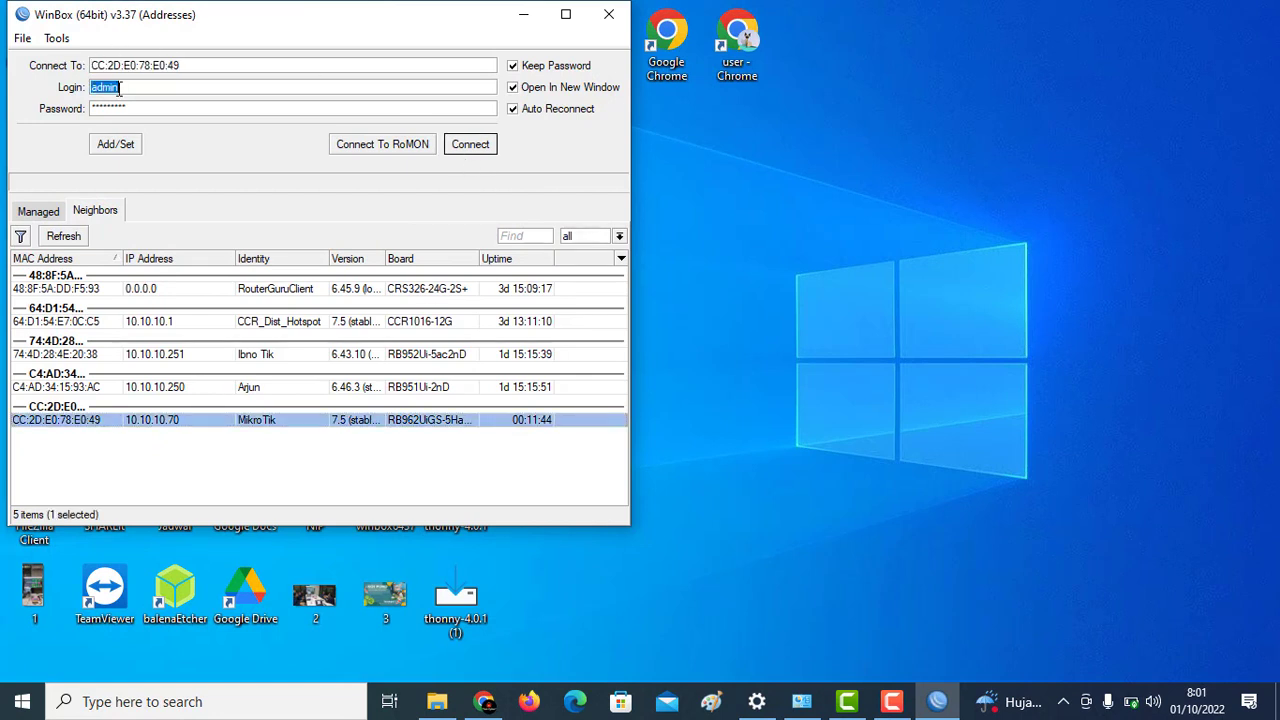
text(user1)
key(Tab)
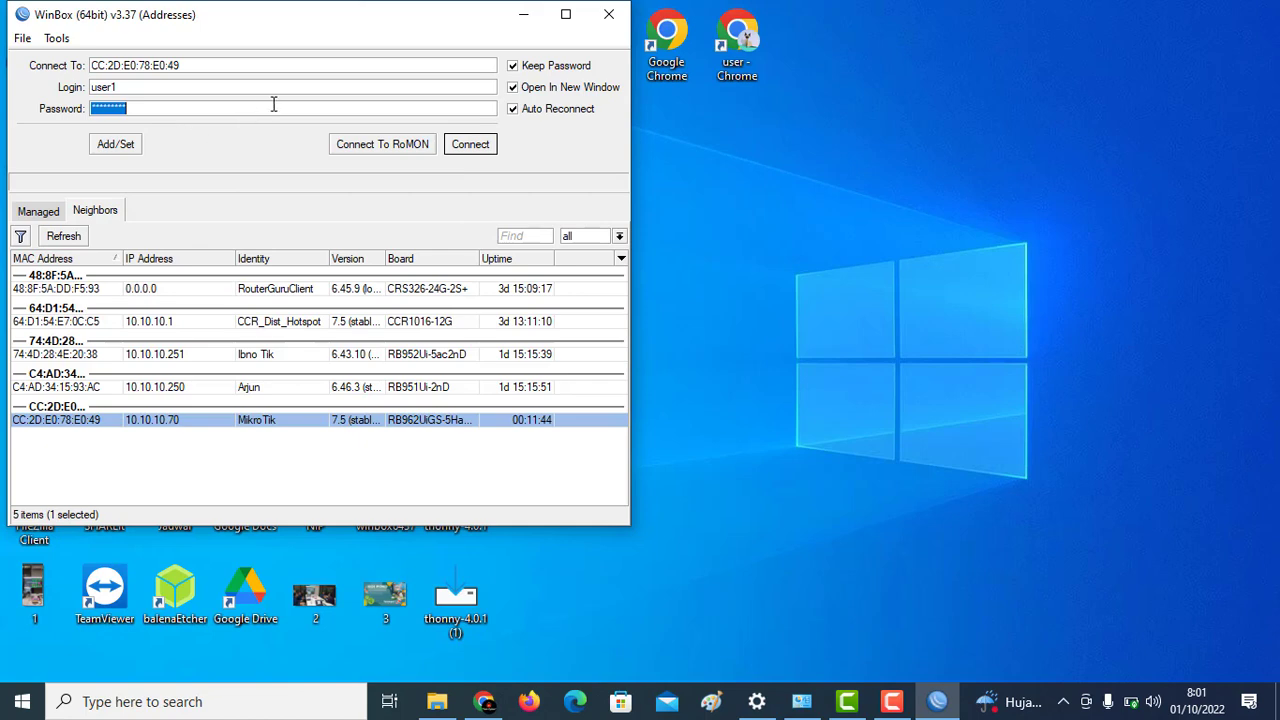
text(1234)
click(486, 150)
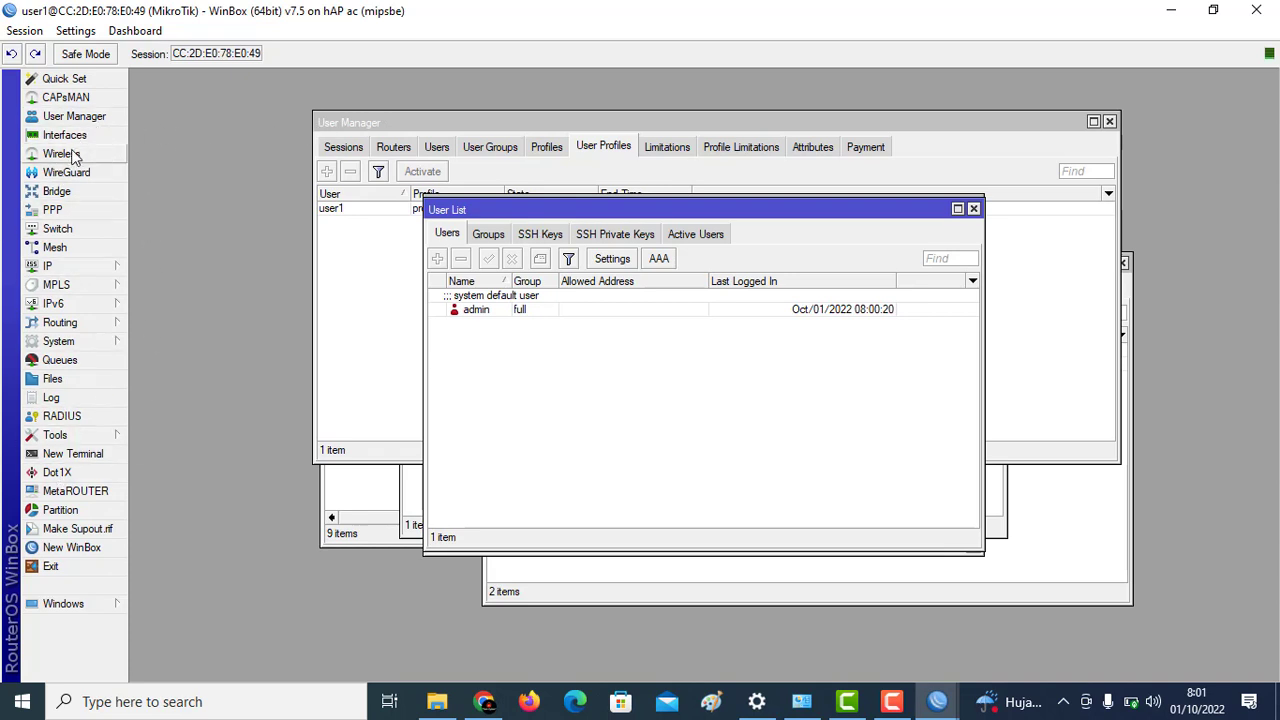
Step: Close the failed-login Terminal and open IP > Addresses, selecting 10.10.10.70/24
click(92, 265)
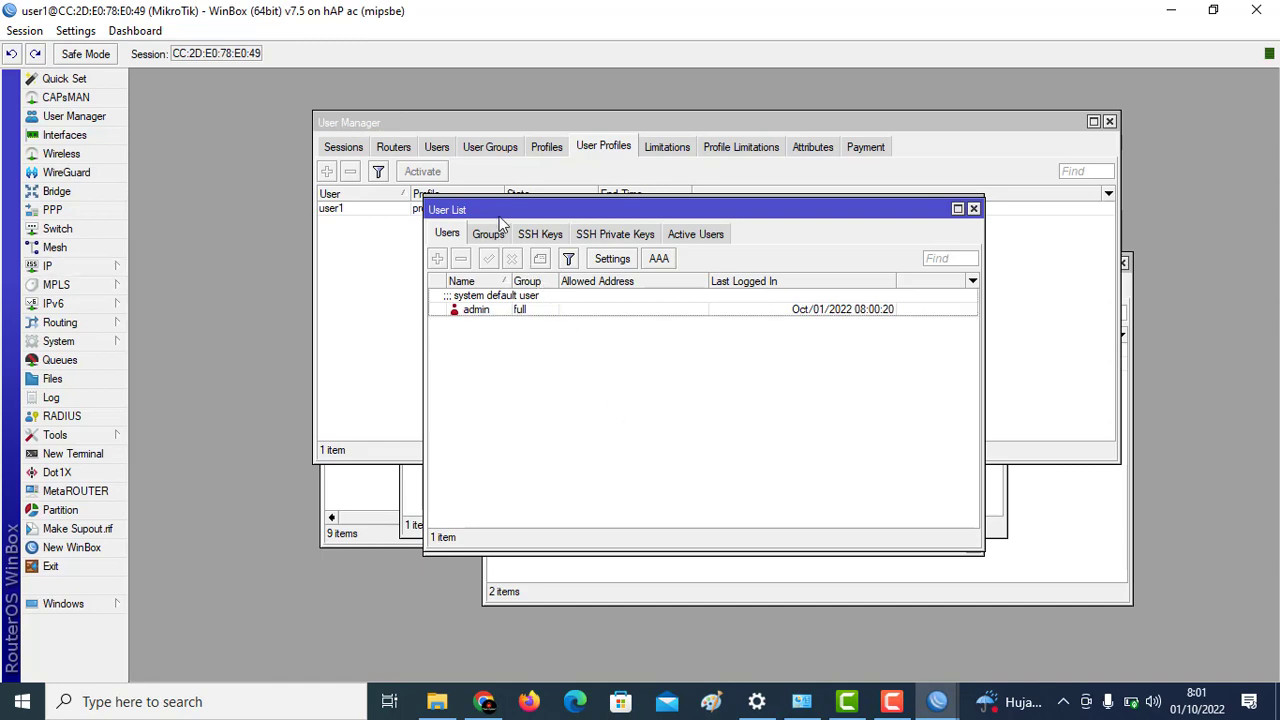
drag(499, 217, 579, 318)
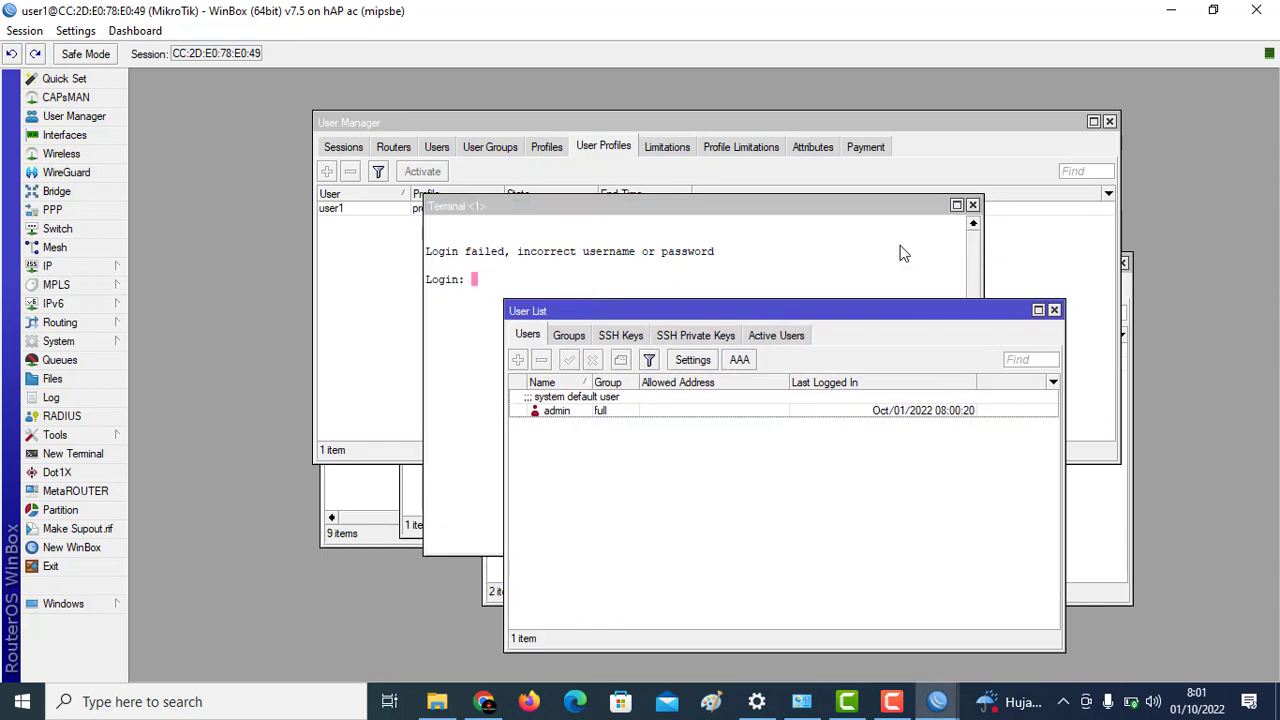
click(972, 205)
click(86, 267)
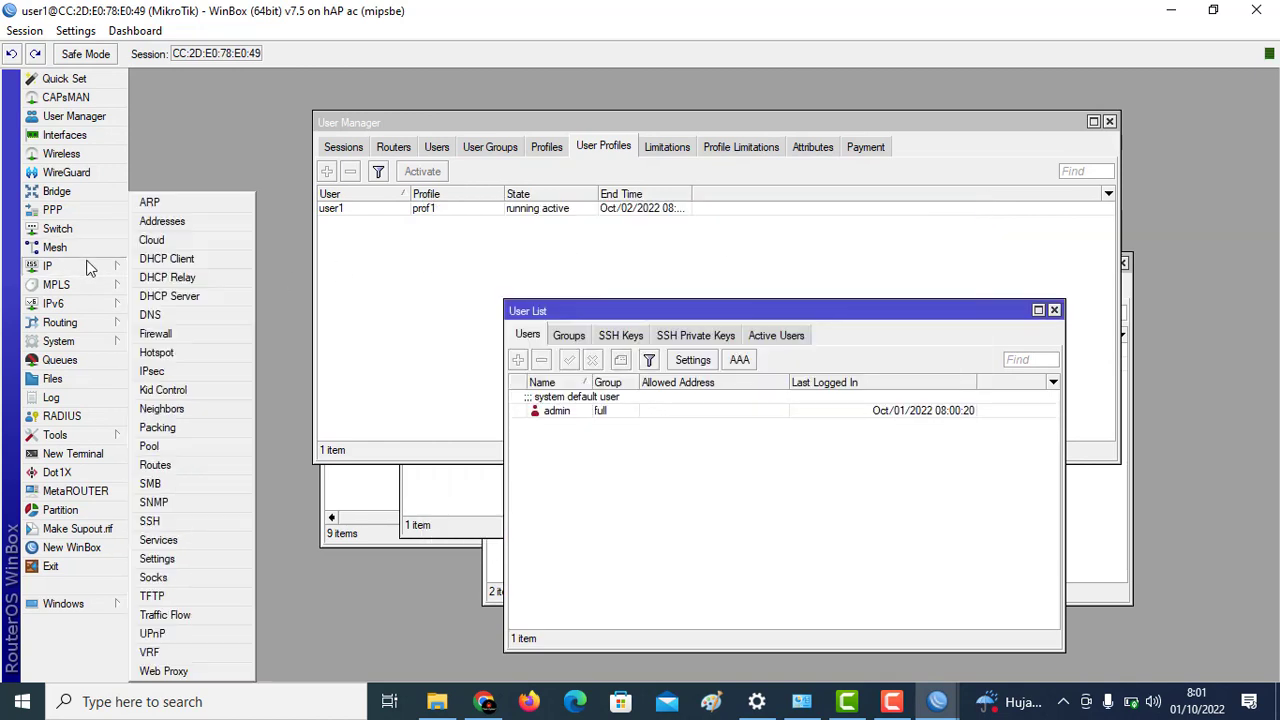
click(164, 222)
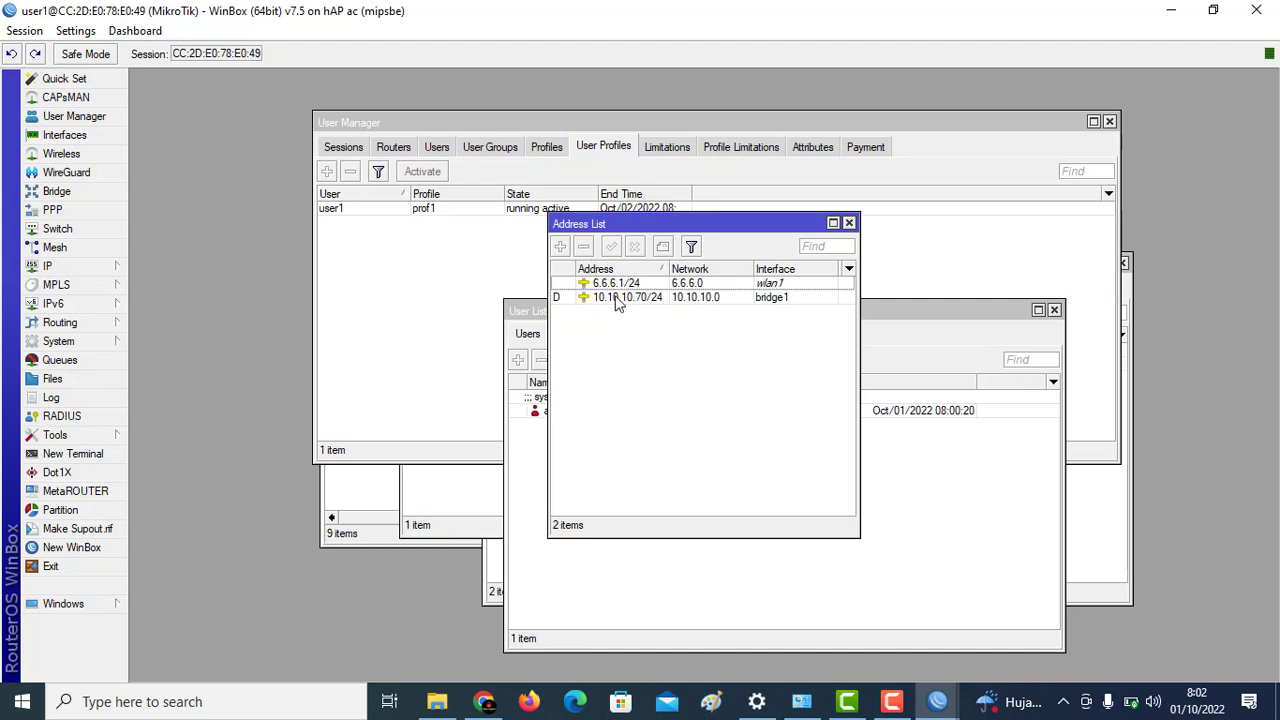
click(617, 298)
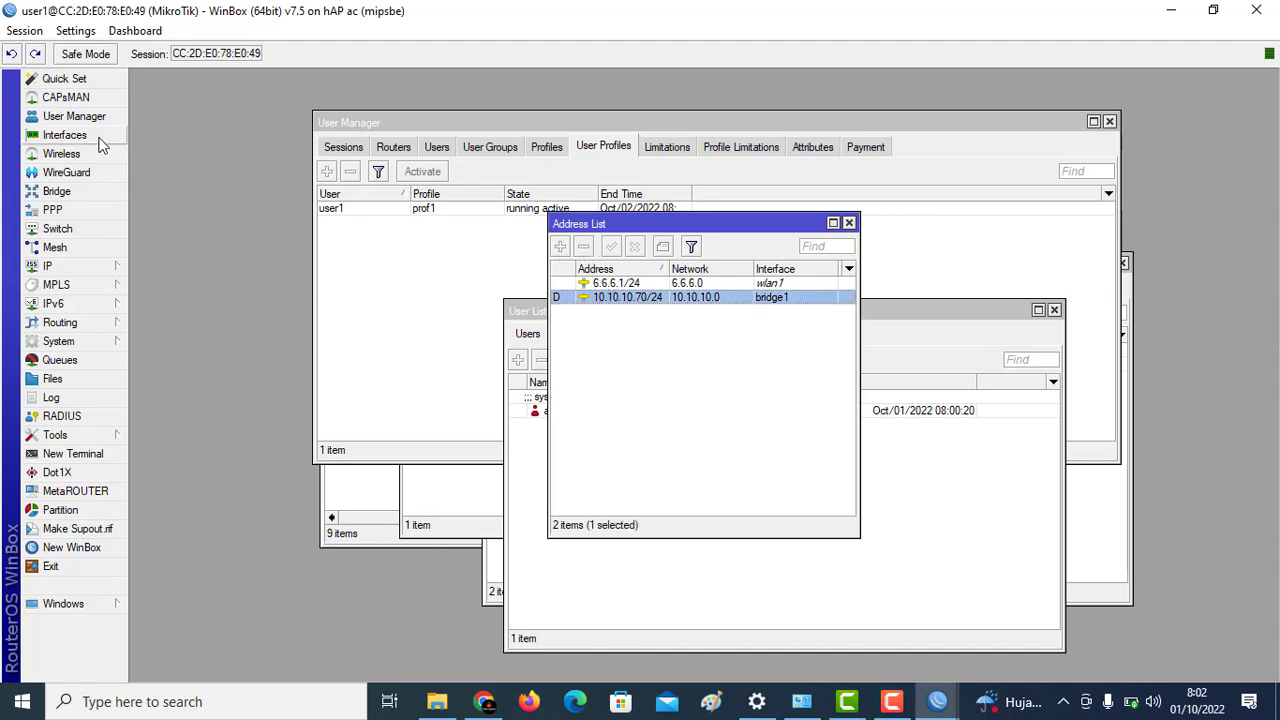
Step: Review user1's details and the RADIUS routers list, then exit the session
click(439, 149)
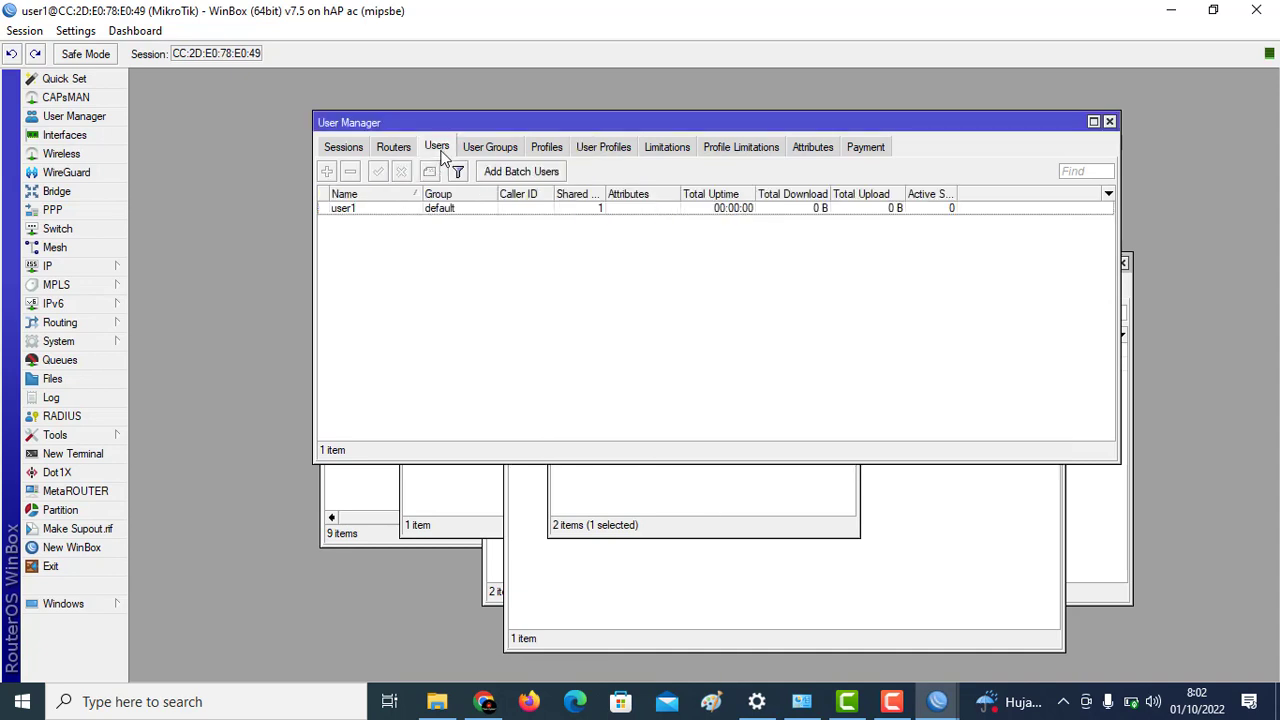
double_click(435, 213)
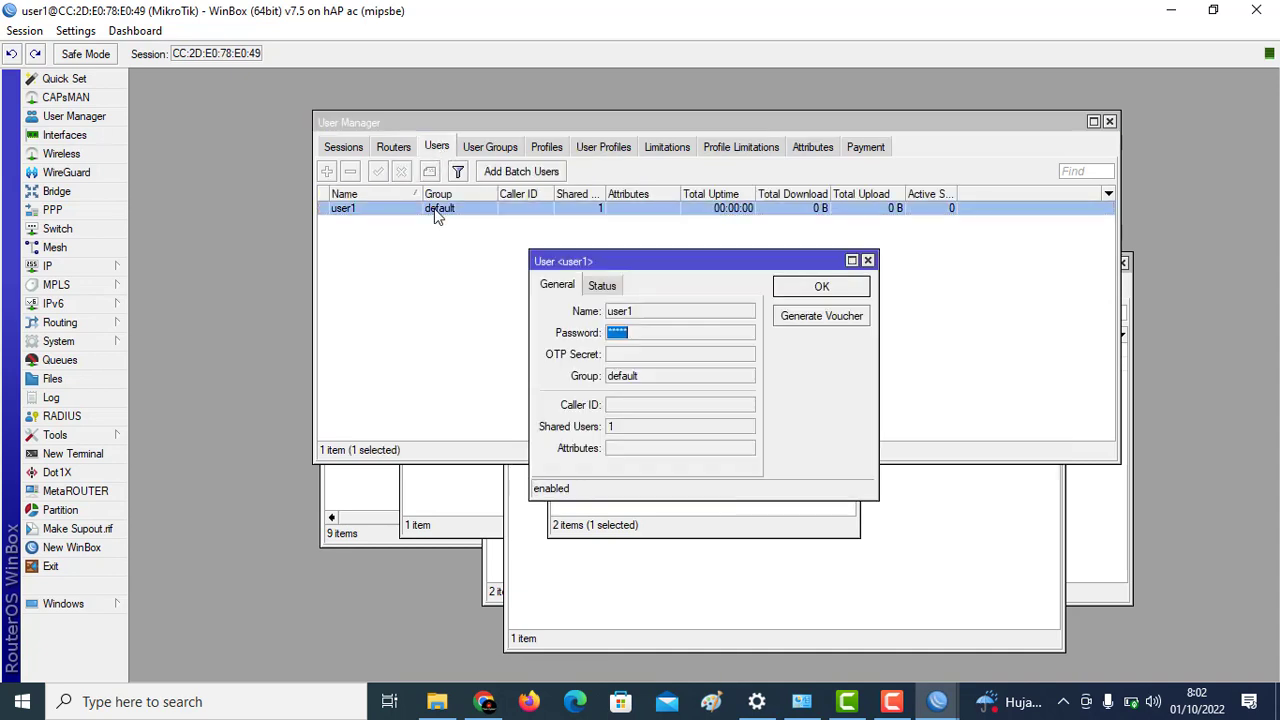
click(868, 261)
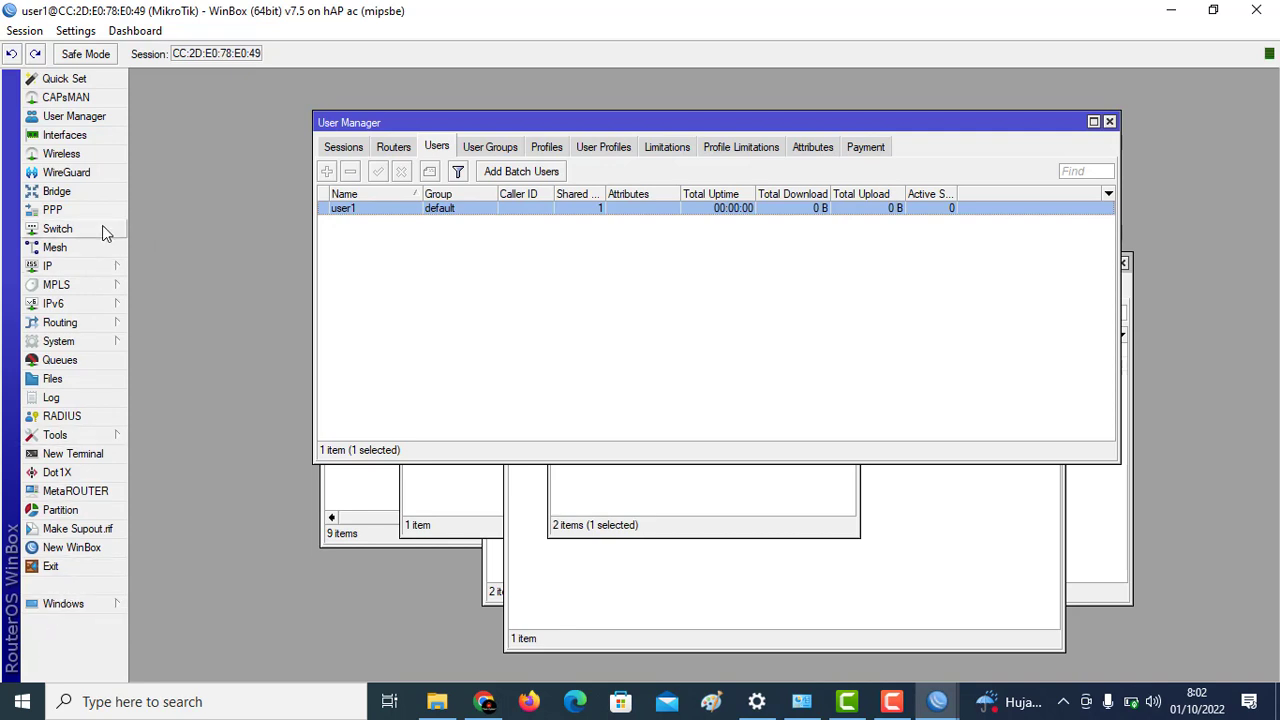
click(396, 148)
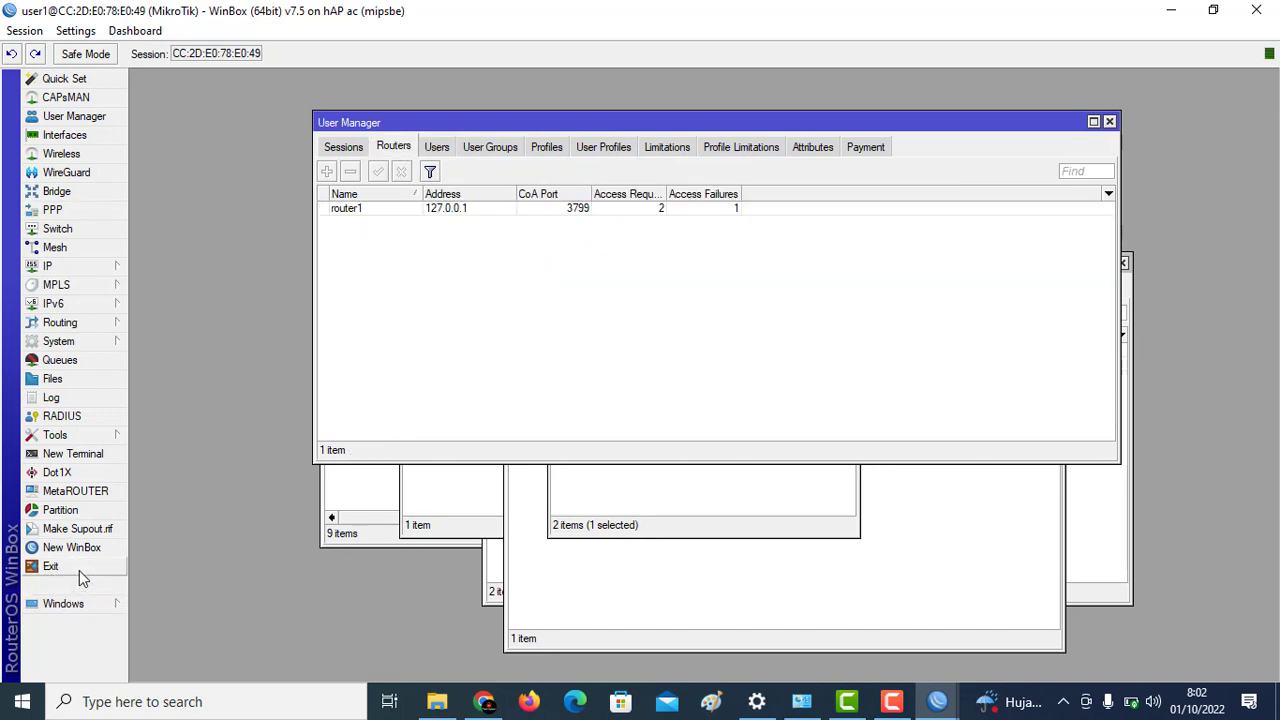
click(78, 568)
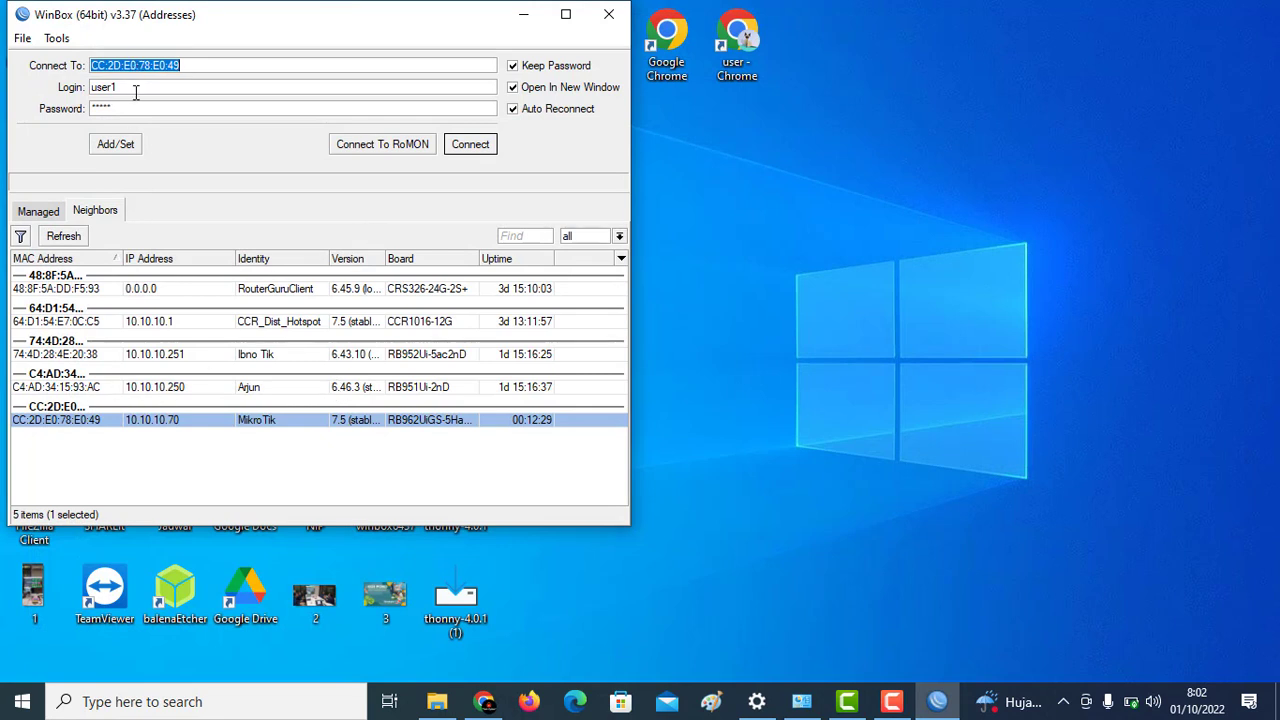
Step: Log back in to the router as admin with its password
drag(136, 88, 69, 88)
text(admin)
key(Tab)
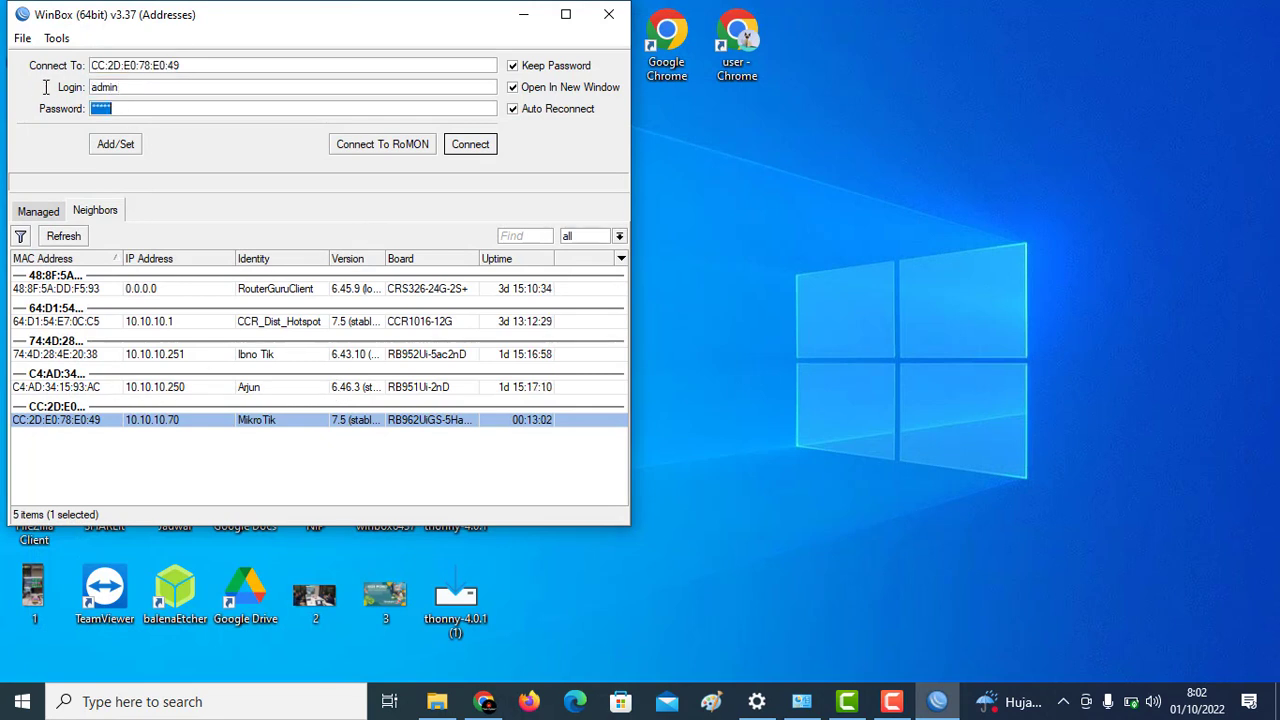
text(***)
key(Return)
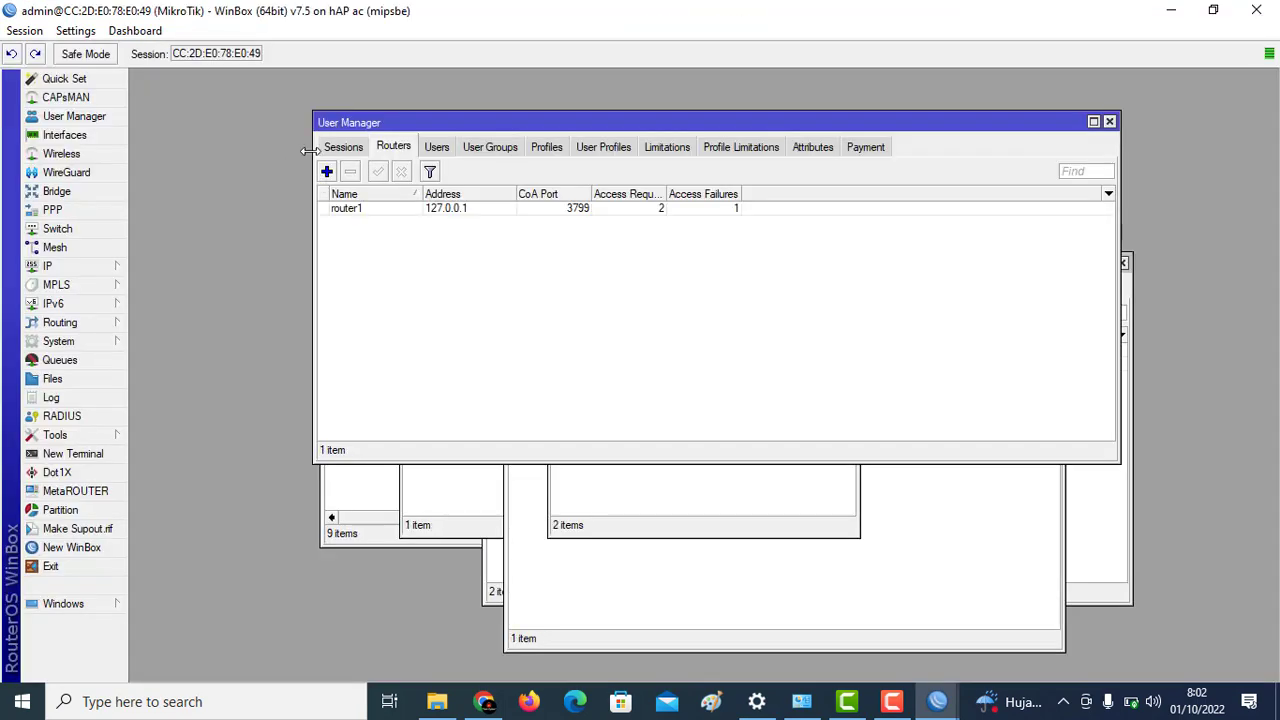
Step: Add User Manager user user2 with a password
click(436, 147)
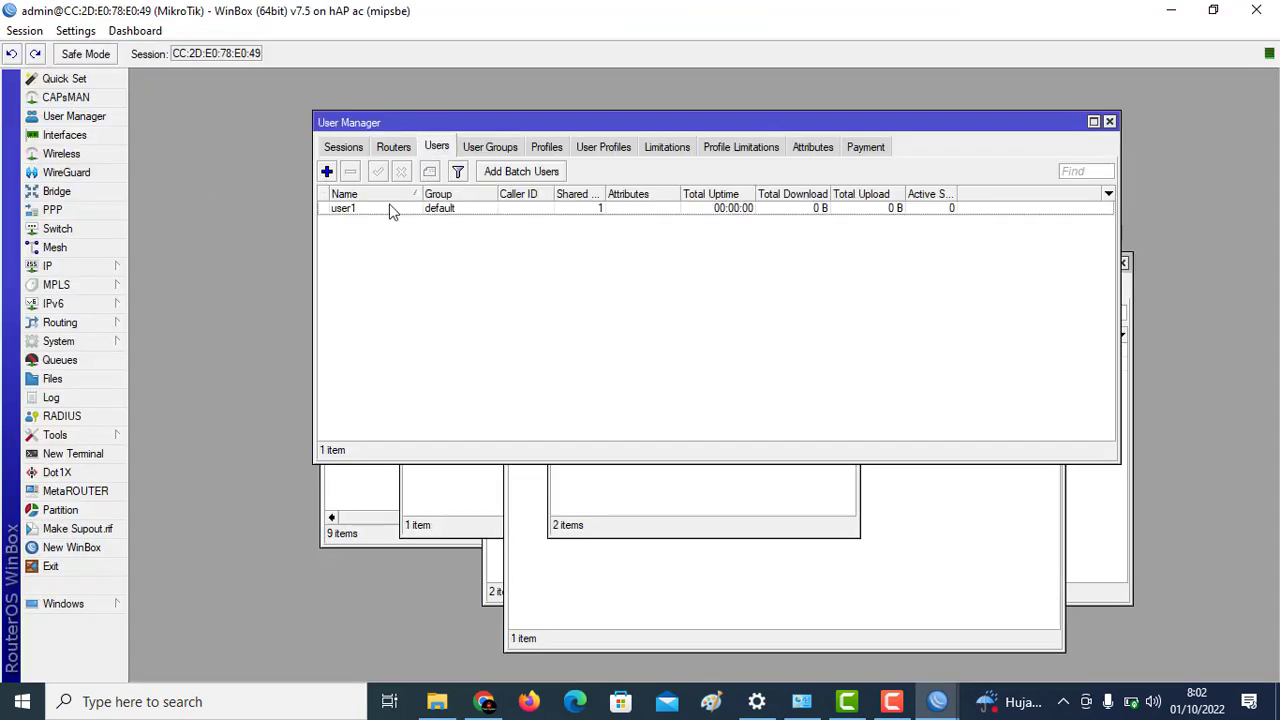
click(326, 171)
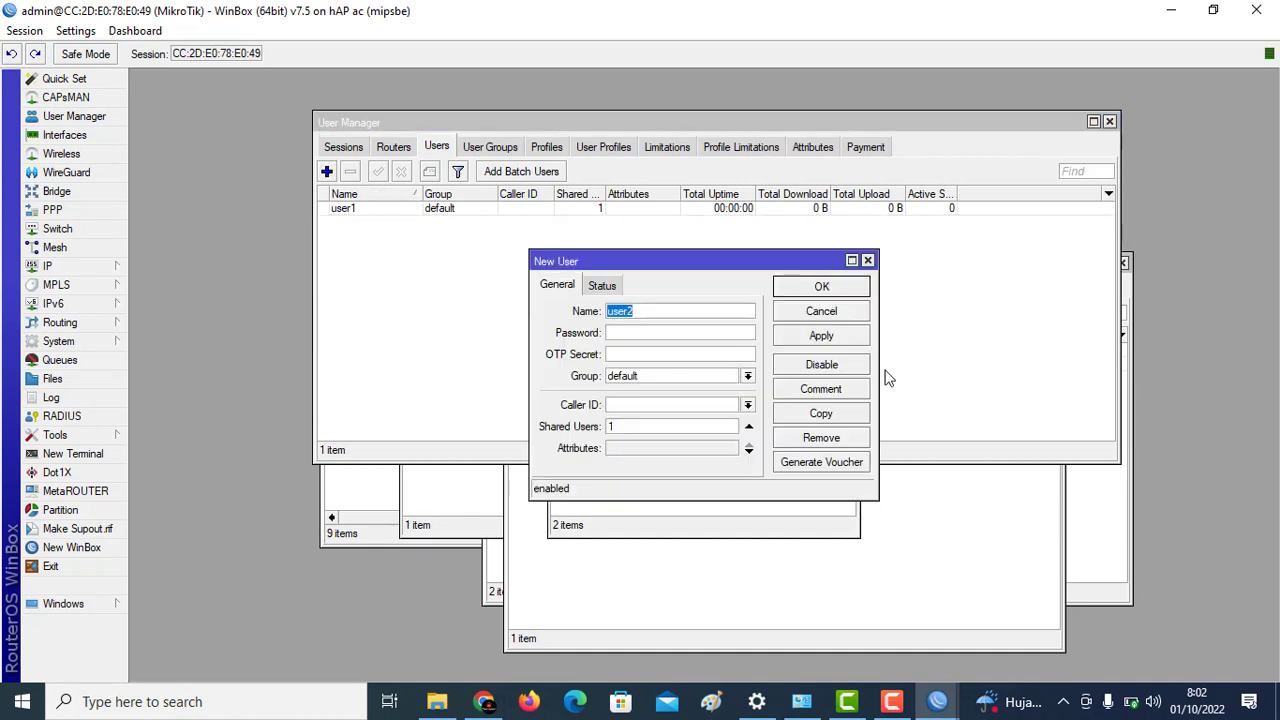
click(688, 333)
text(12345)
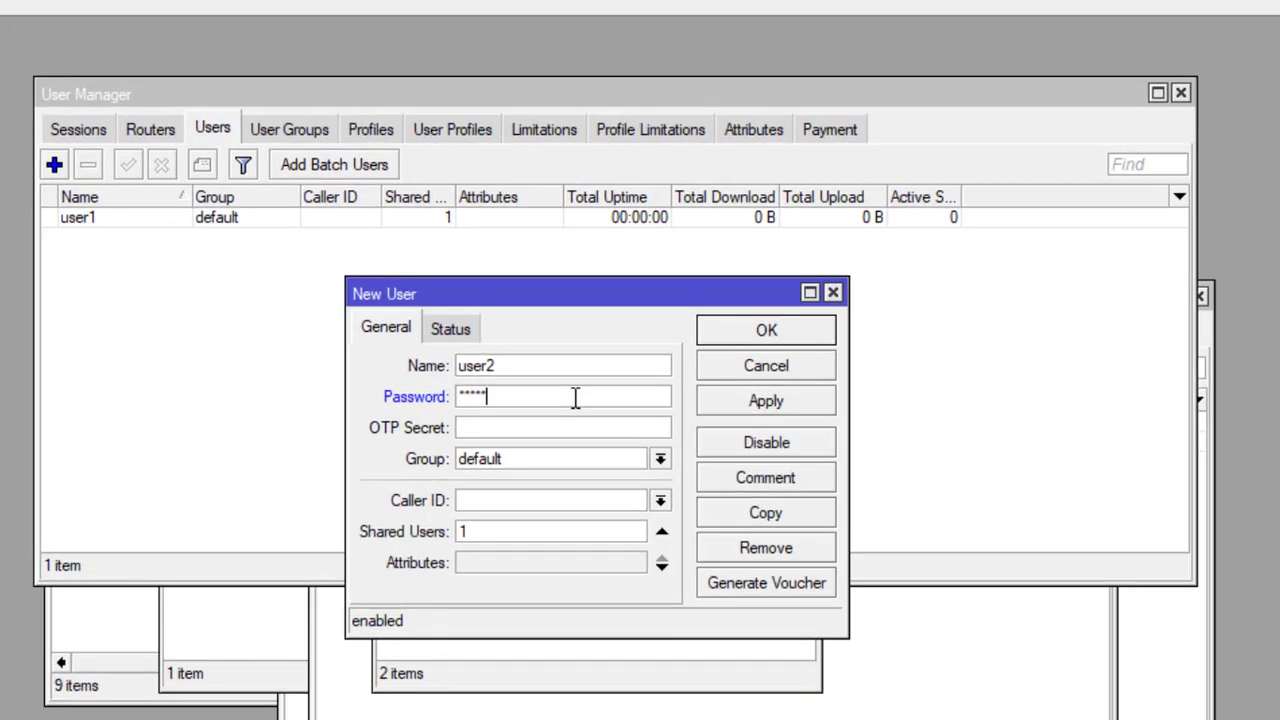
click(728, 337)
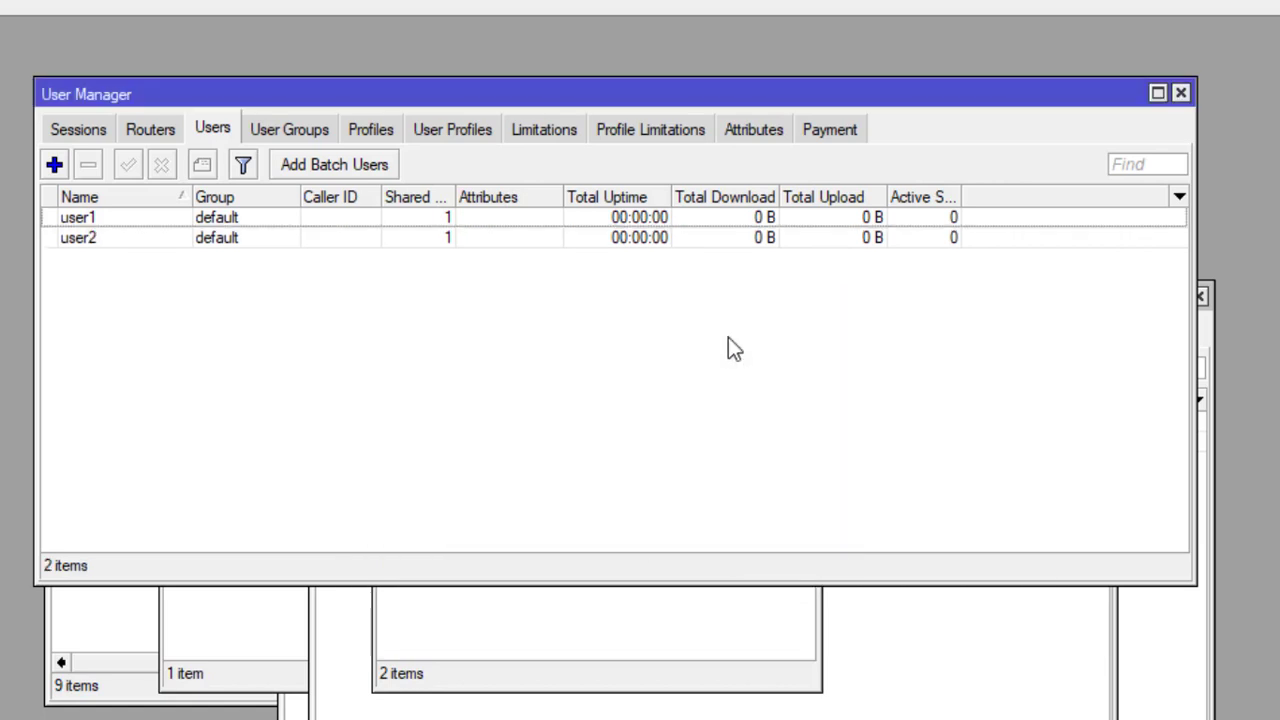
click(175, 240)
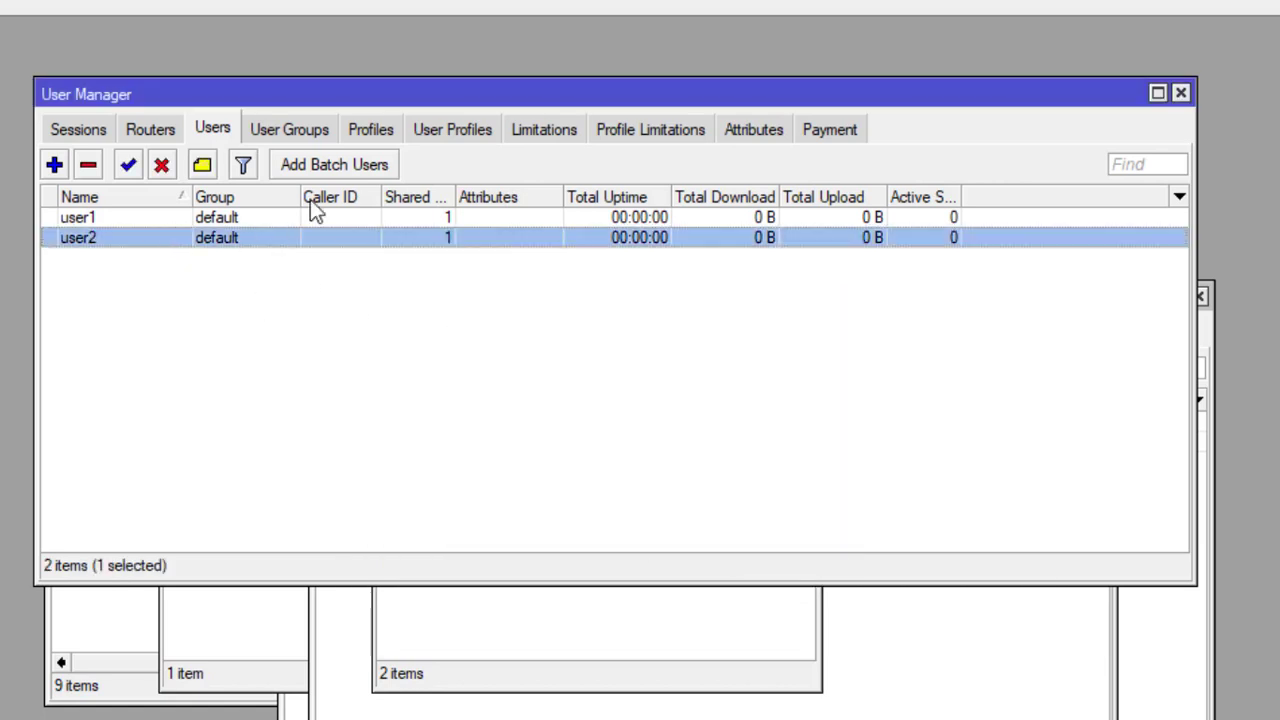
Step: Create a User Profiles entry assigning prof1 to user2
click(460, 135)
click(56, 166)
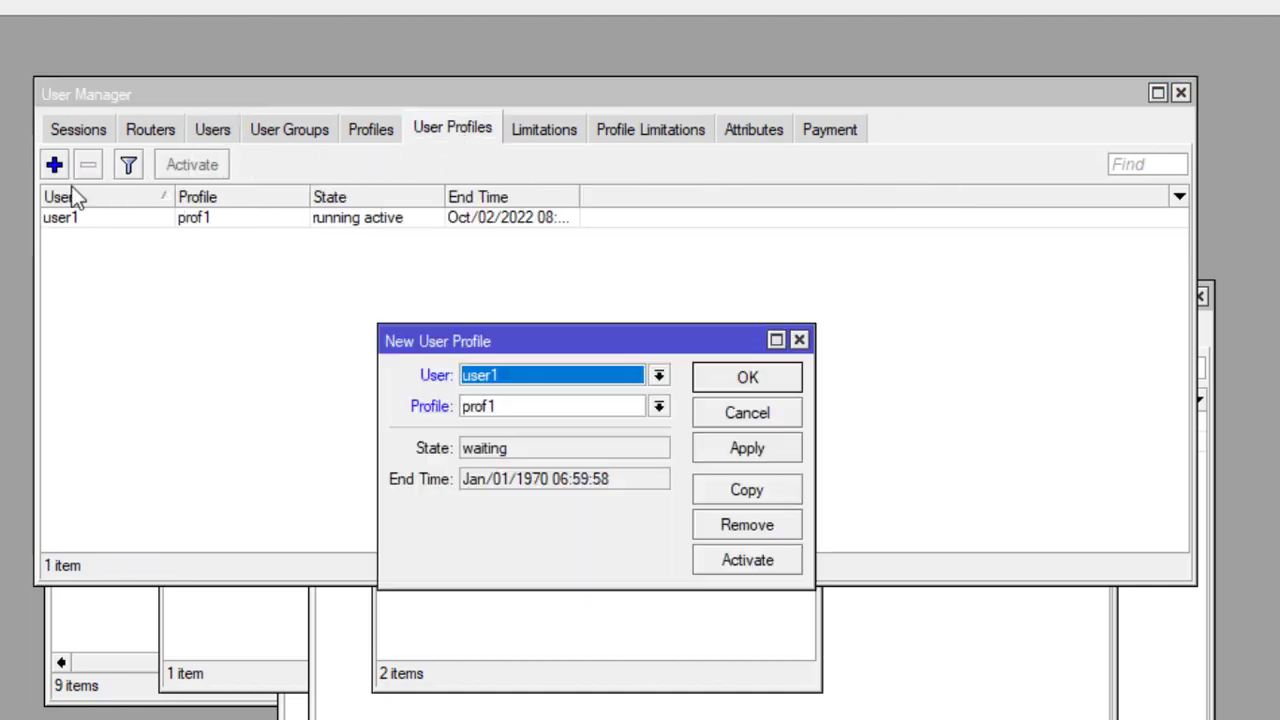
click(593, 370)
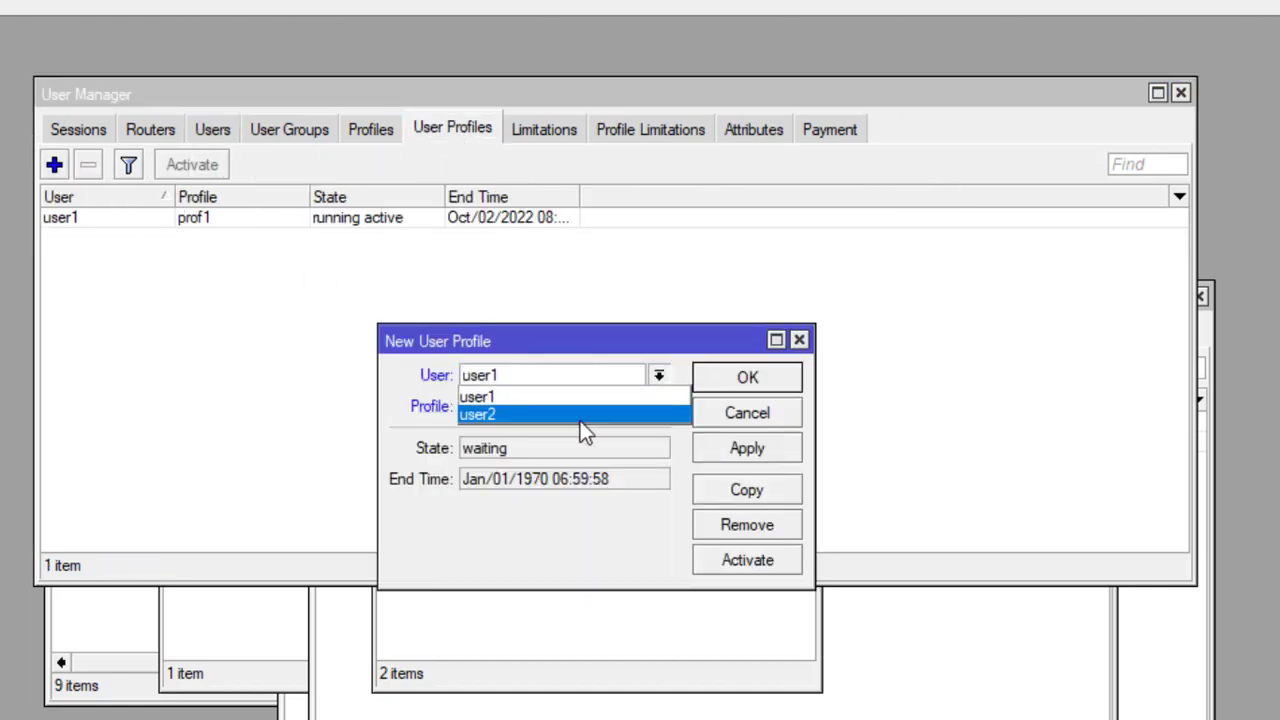
click(580, 419)
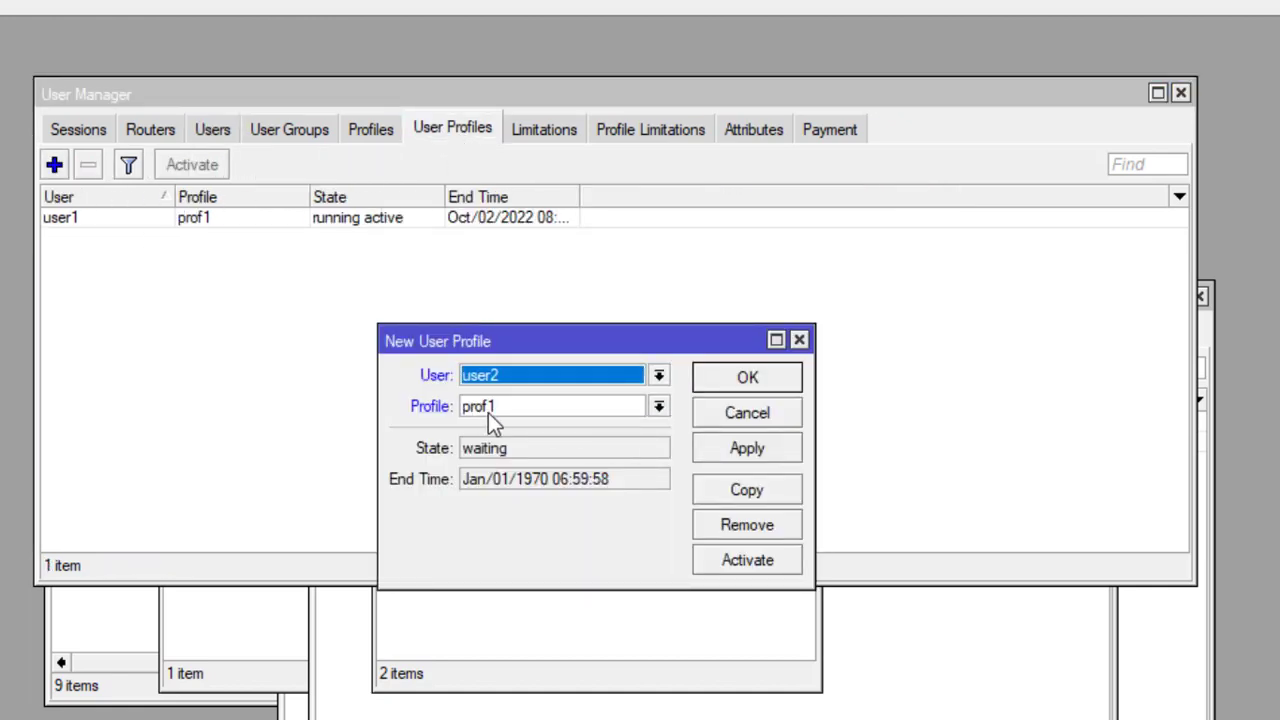
click(748, 378)
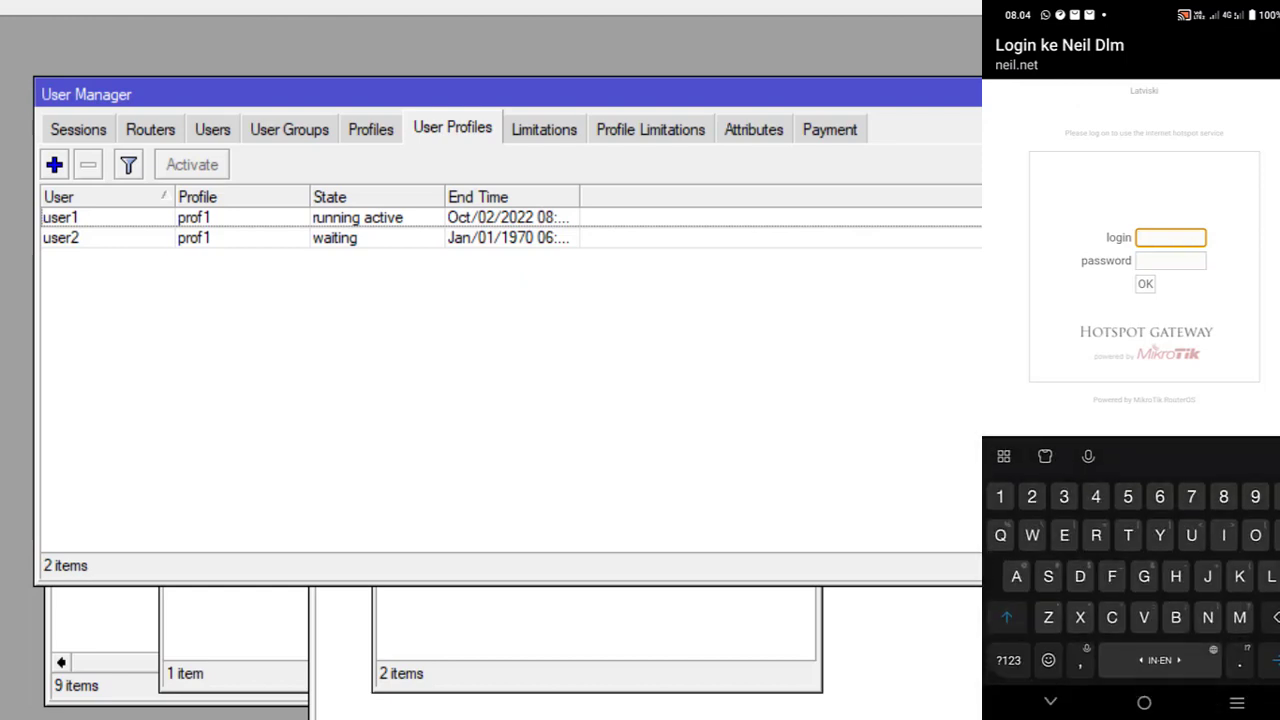
Step: Log in on the phone's hotspot page as user2 with its password
text(iser)
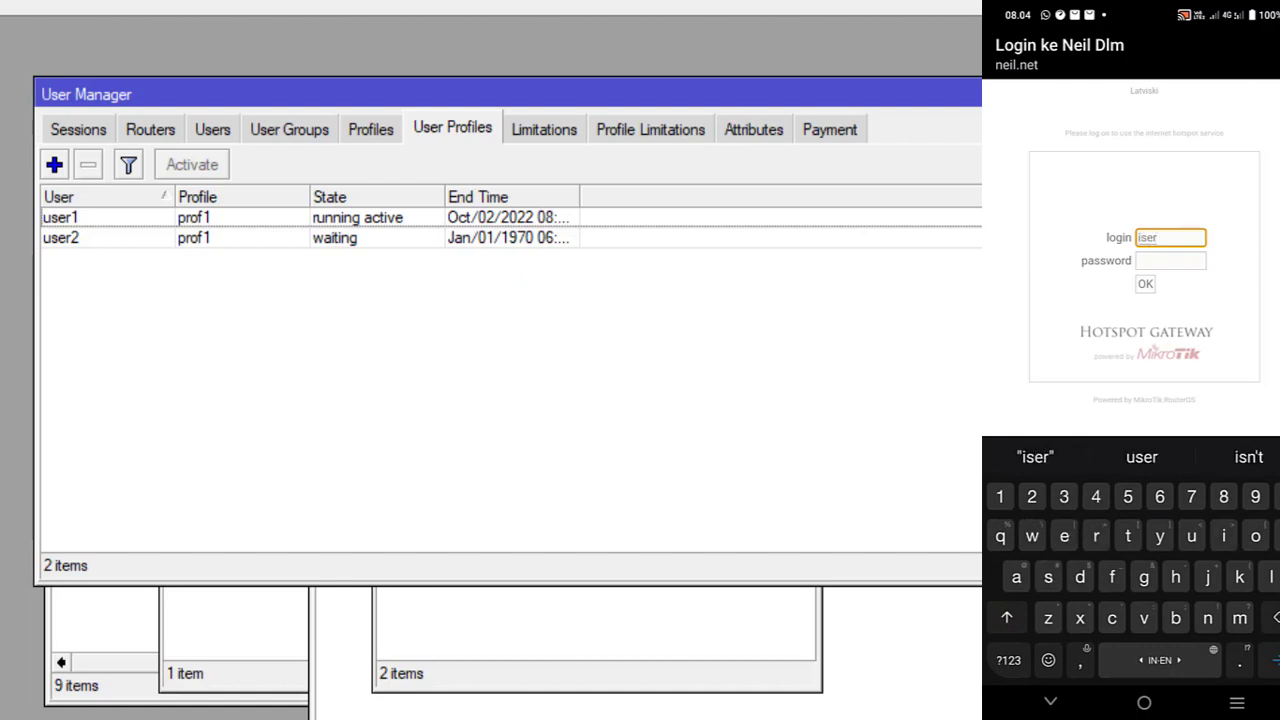
key(BackSpace)
key(BackSpace)
key(BackSpace)
key(BackSpace)
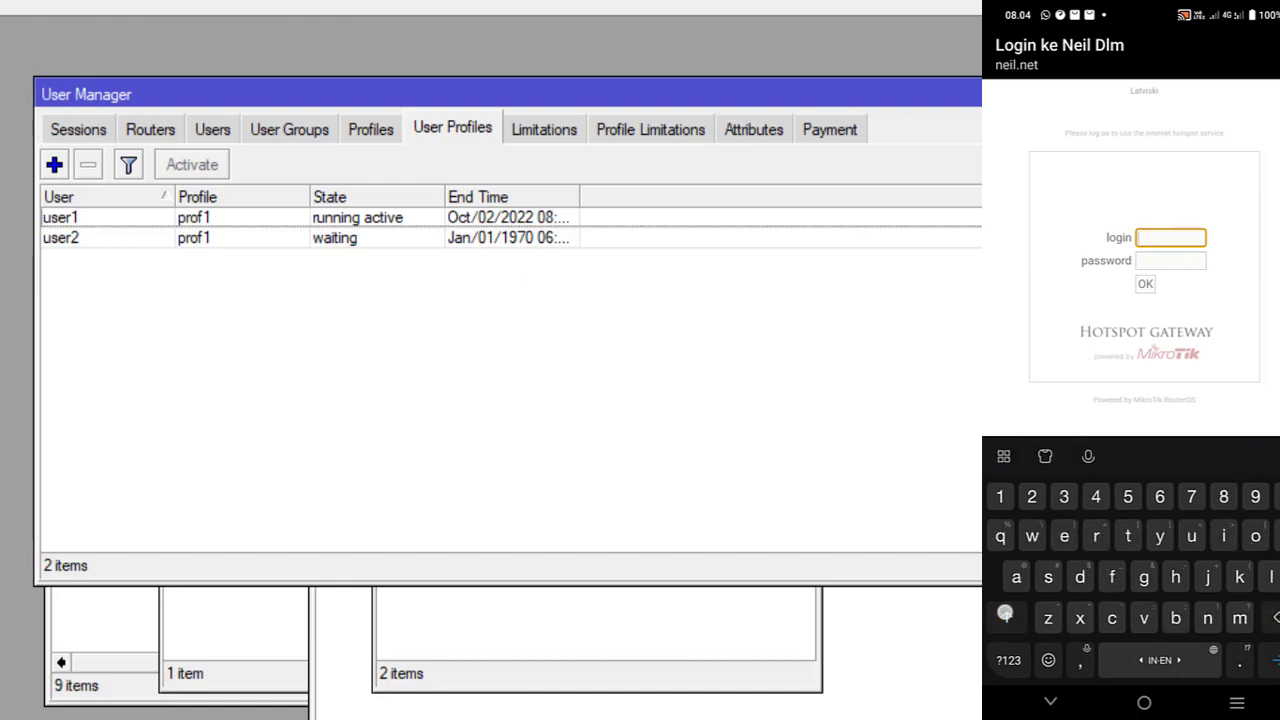
text(user2)
click(1187, 260)
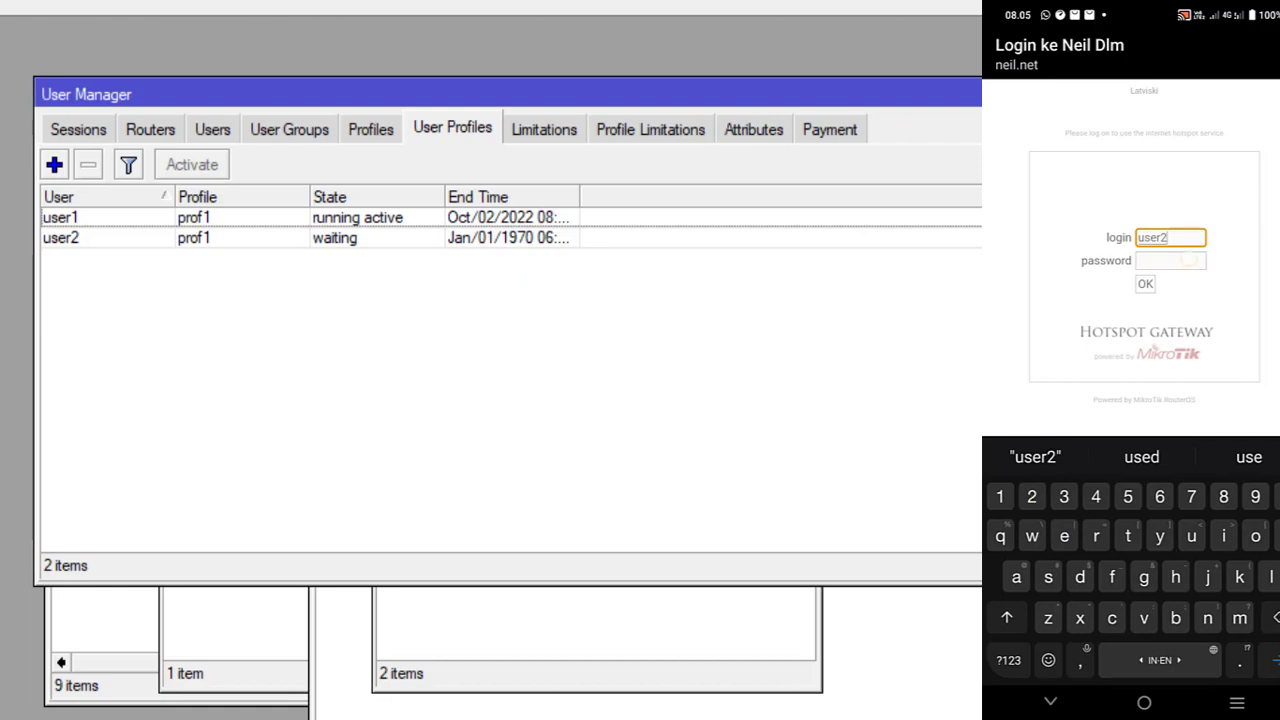
key(Return)
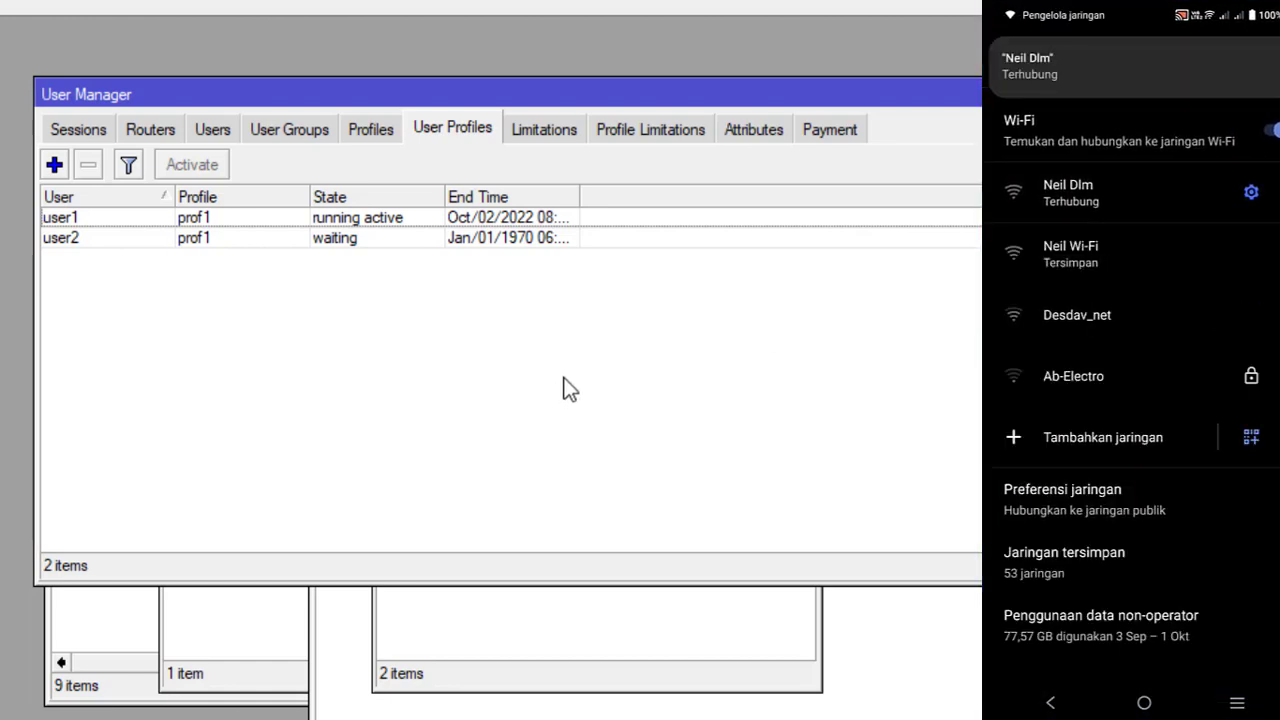
Step: Check user2's User Manager session and the hotspot Active list, then return to Users
click(86, 130)
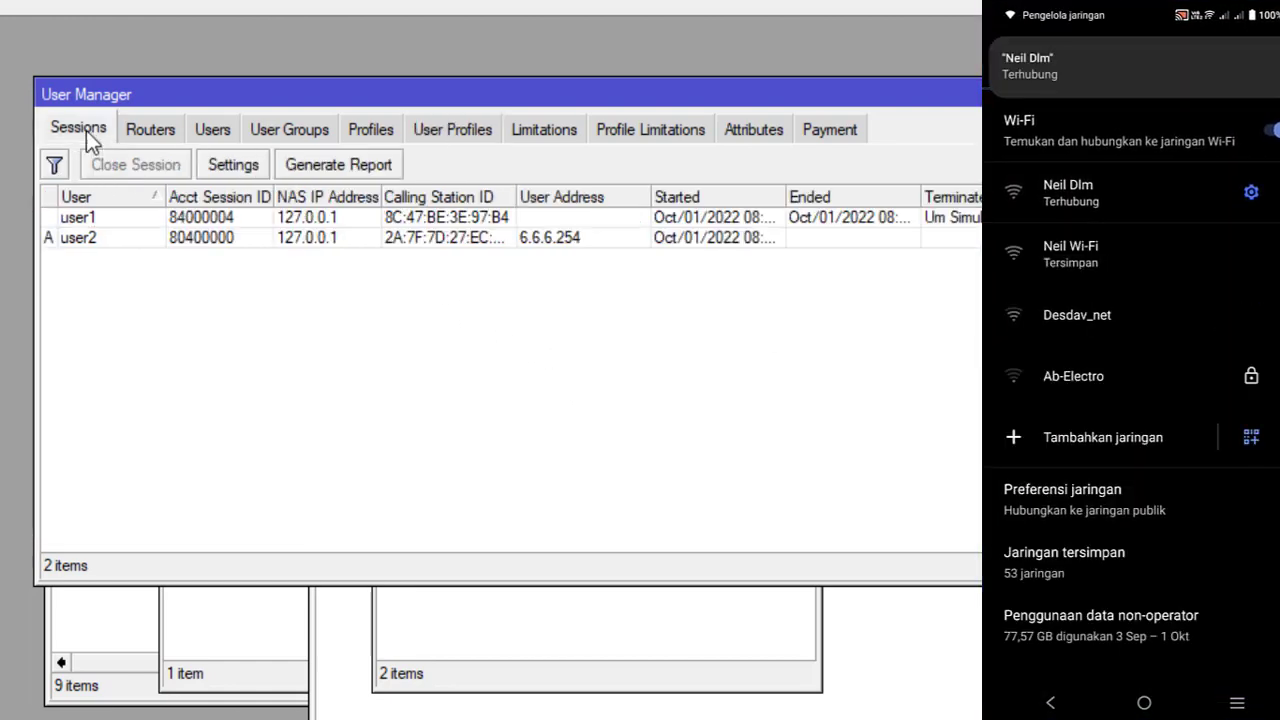
click(81, 241)
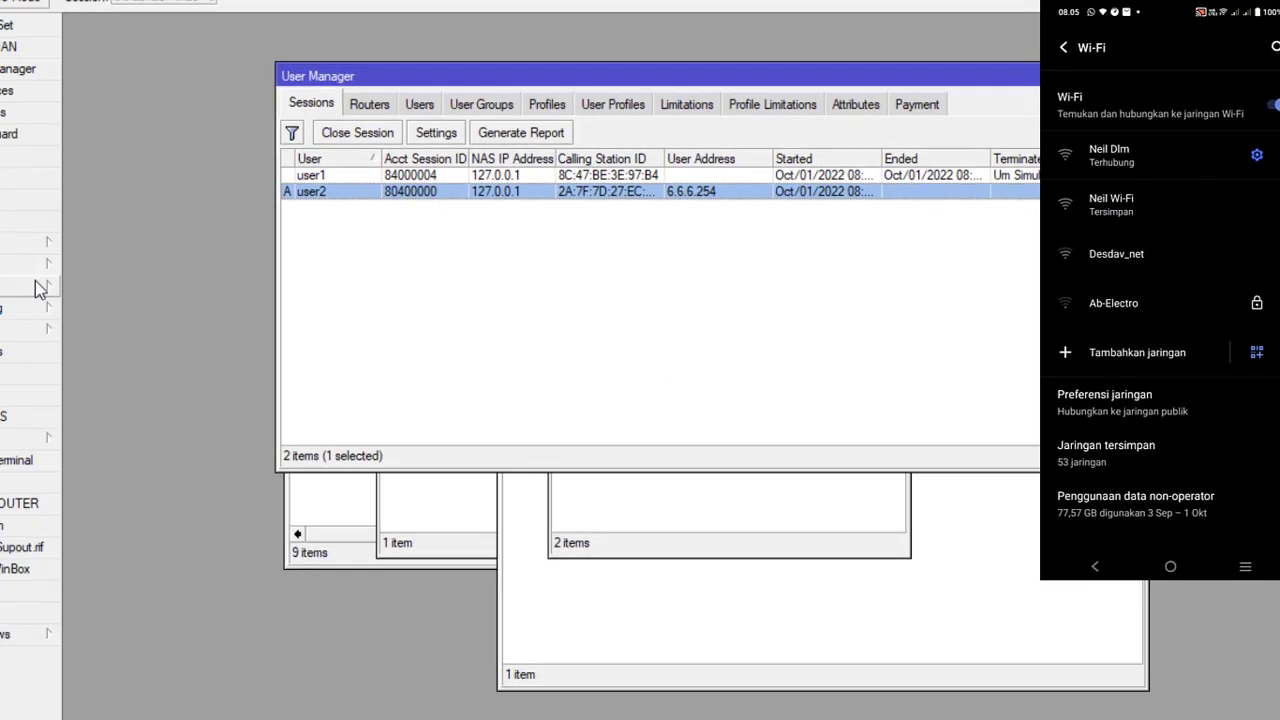
click(35, 241)
click(102, 348)
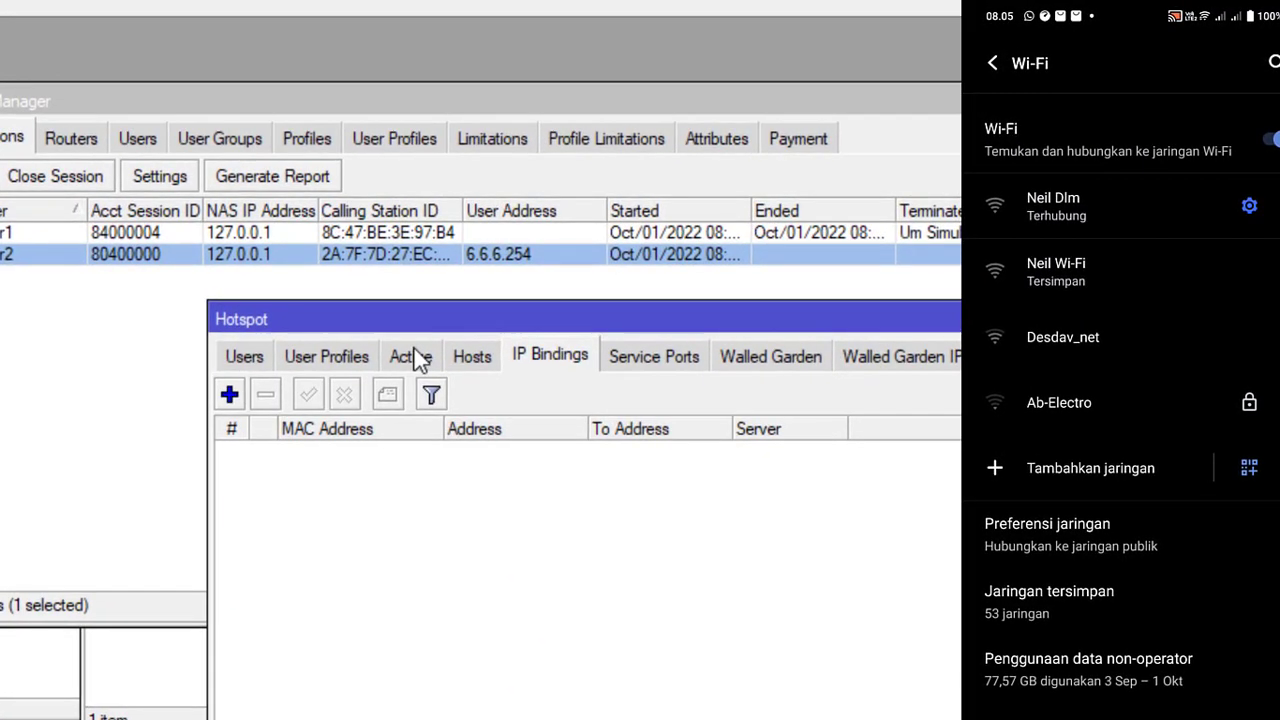
click(682, 245)
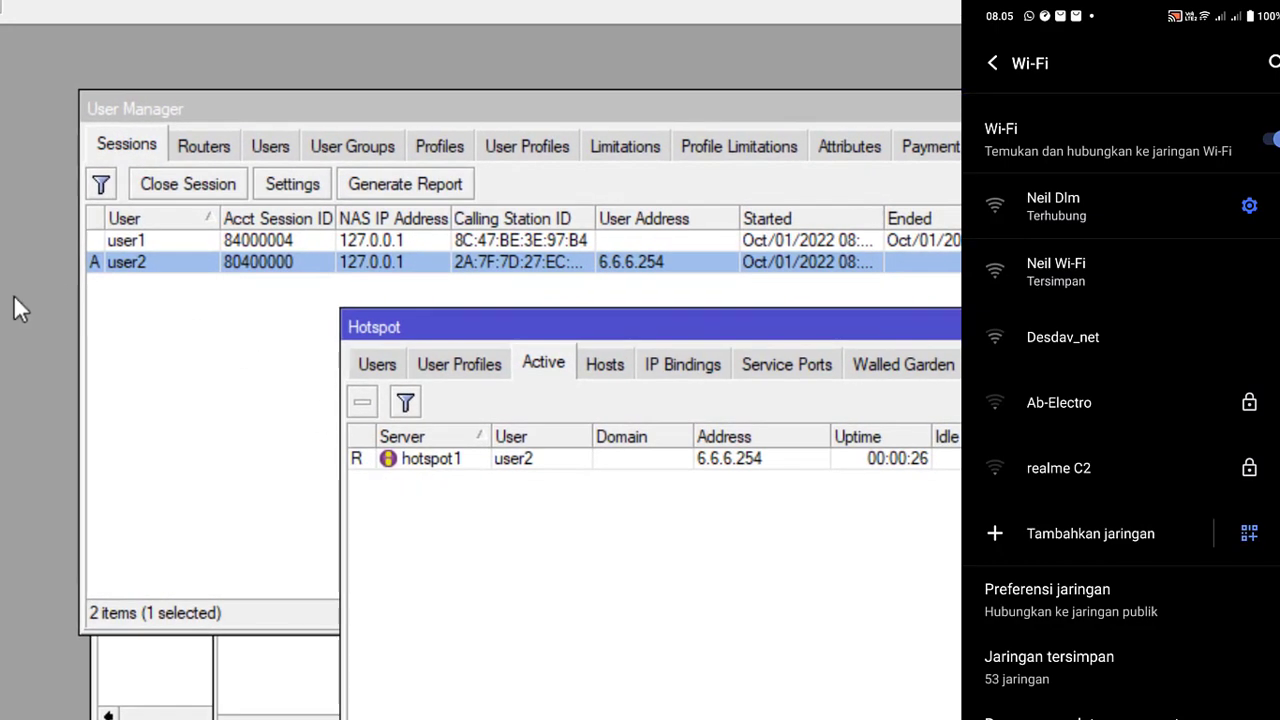
click(284, 145)
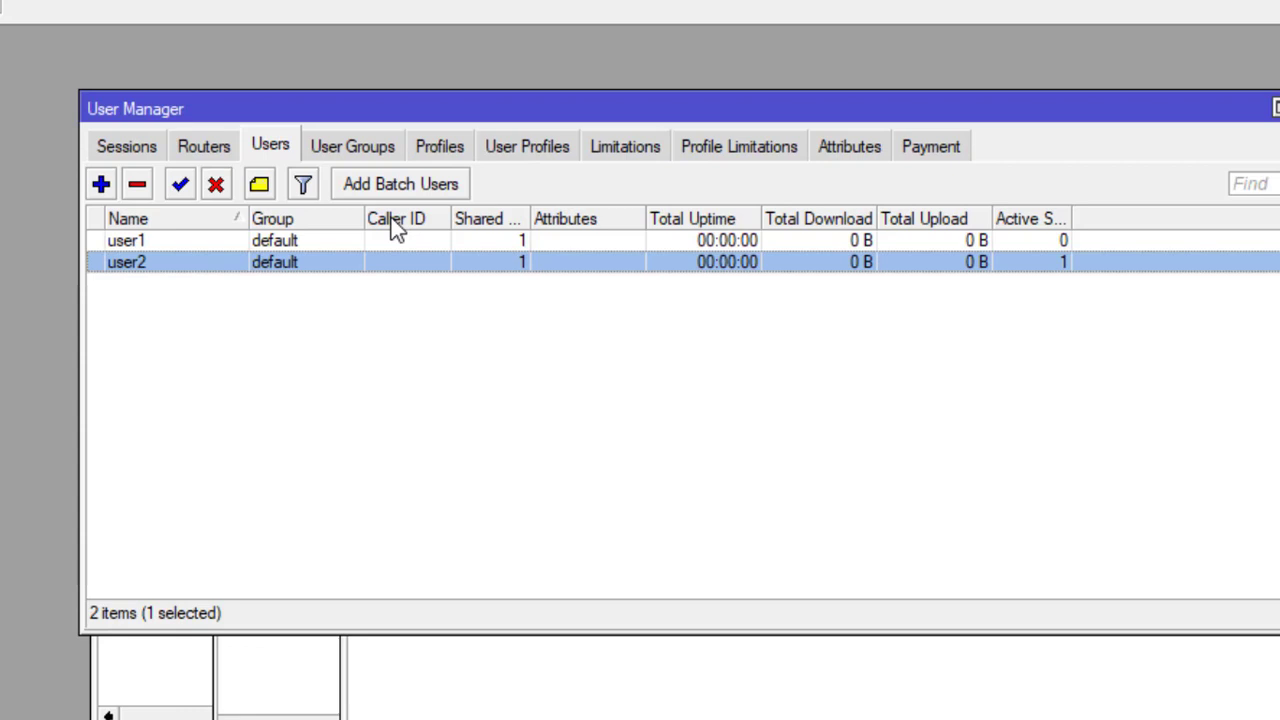
Step: Start Add Batch Users with 10 users, username length 4, prefix T, numbers included
click(402, 184)
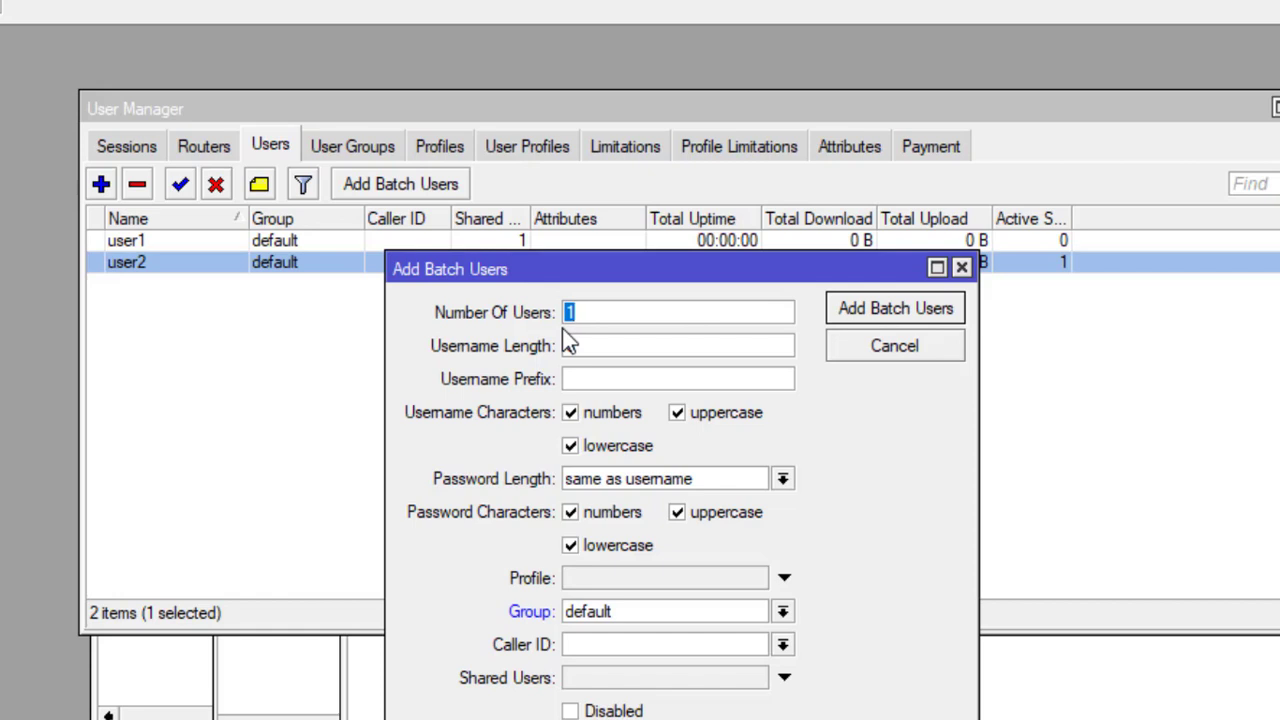
click(600, 313)
text(0)
drag(596, 350, 566, 349)
text(4)
click(647, 384)
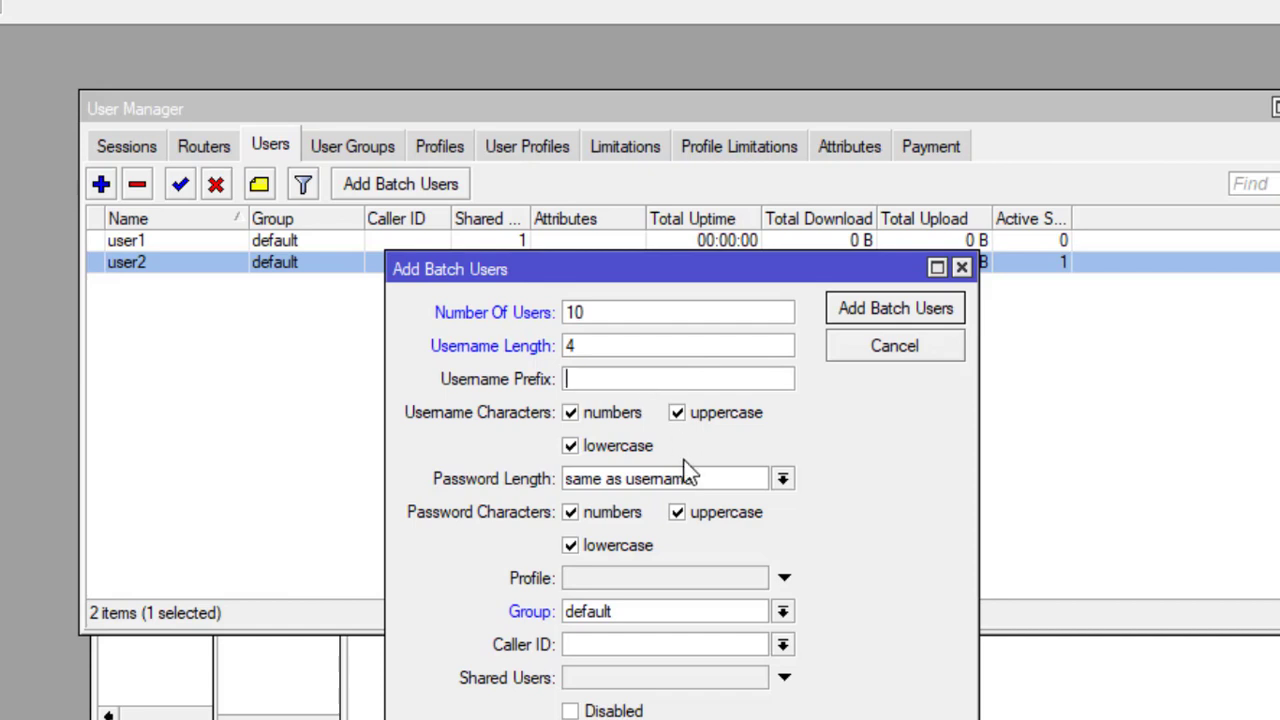
text(T)
click(570, 412)
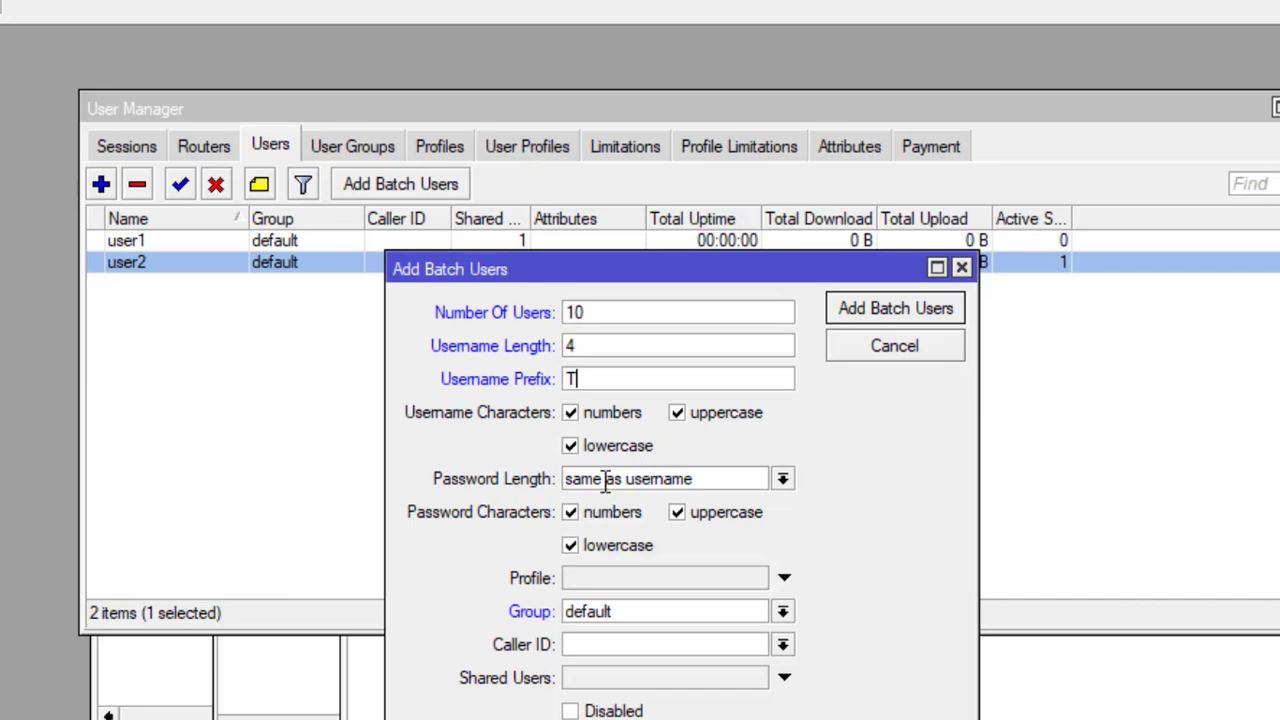
Step: Set batch password length to same as username and profile prof1
click(784, 480)
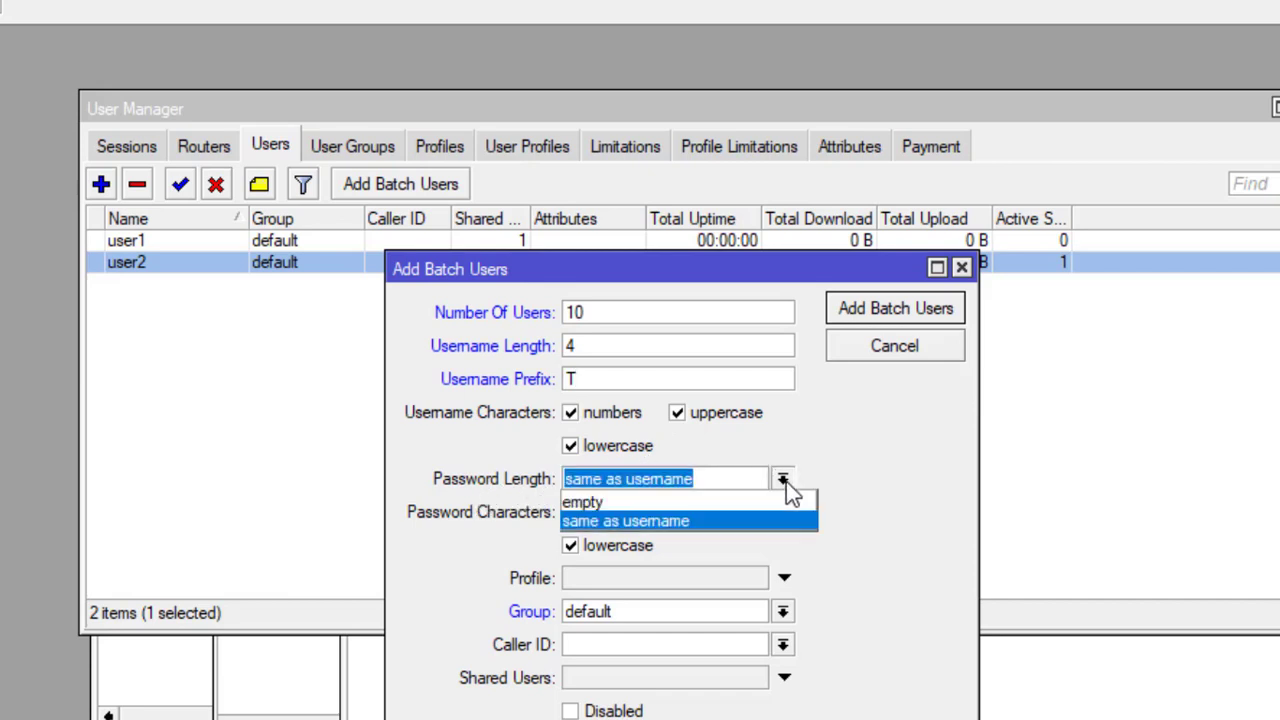
click(786, 481)
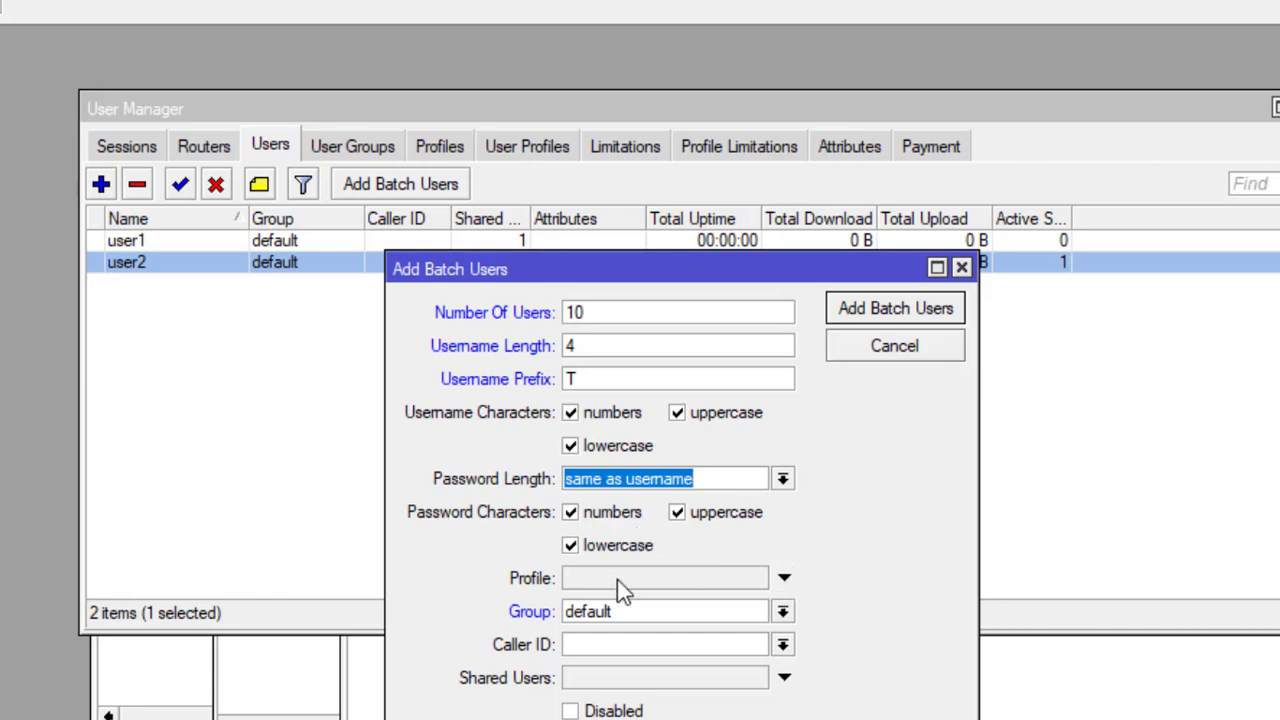
drag(694, 277, 700, 330)
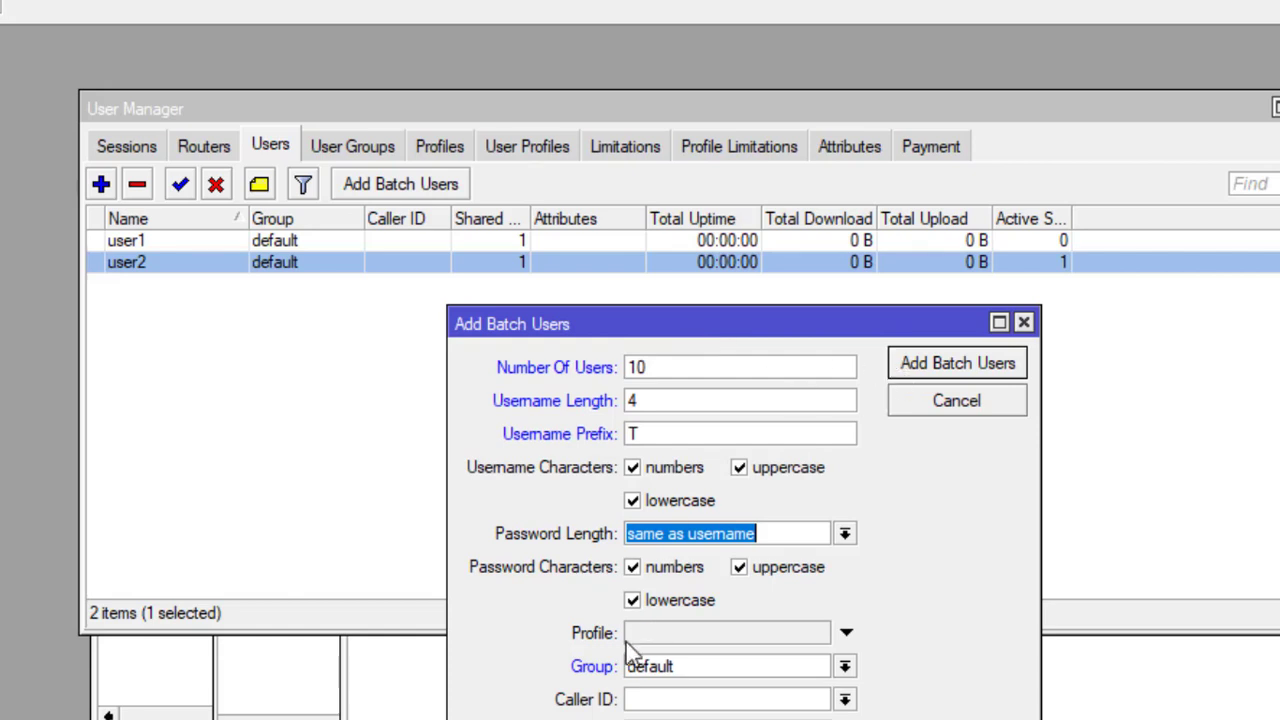
click(846, 637)
click(820, 640)
click(820, 642)
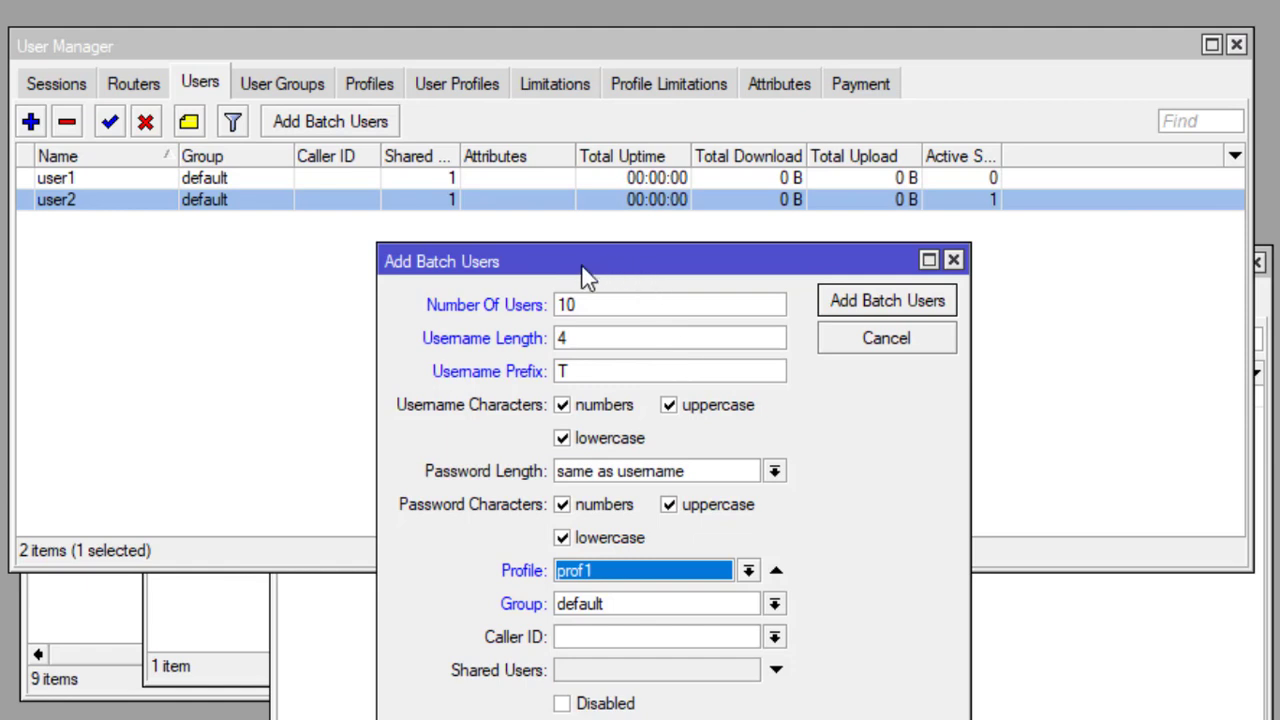
Step: Generate the ten T-prefixed batch users, confirm each holds prof1, and return to the Users list
click(868, 308)
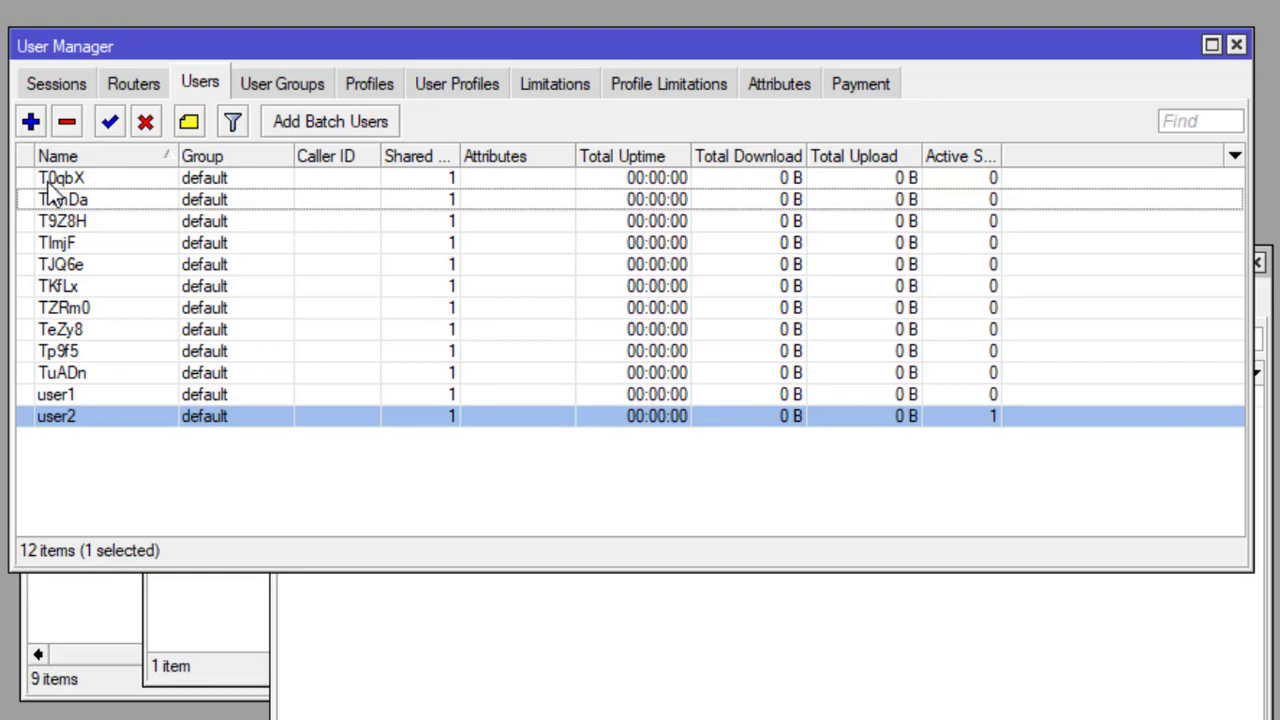
click(441, 88)
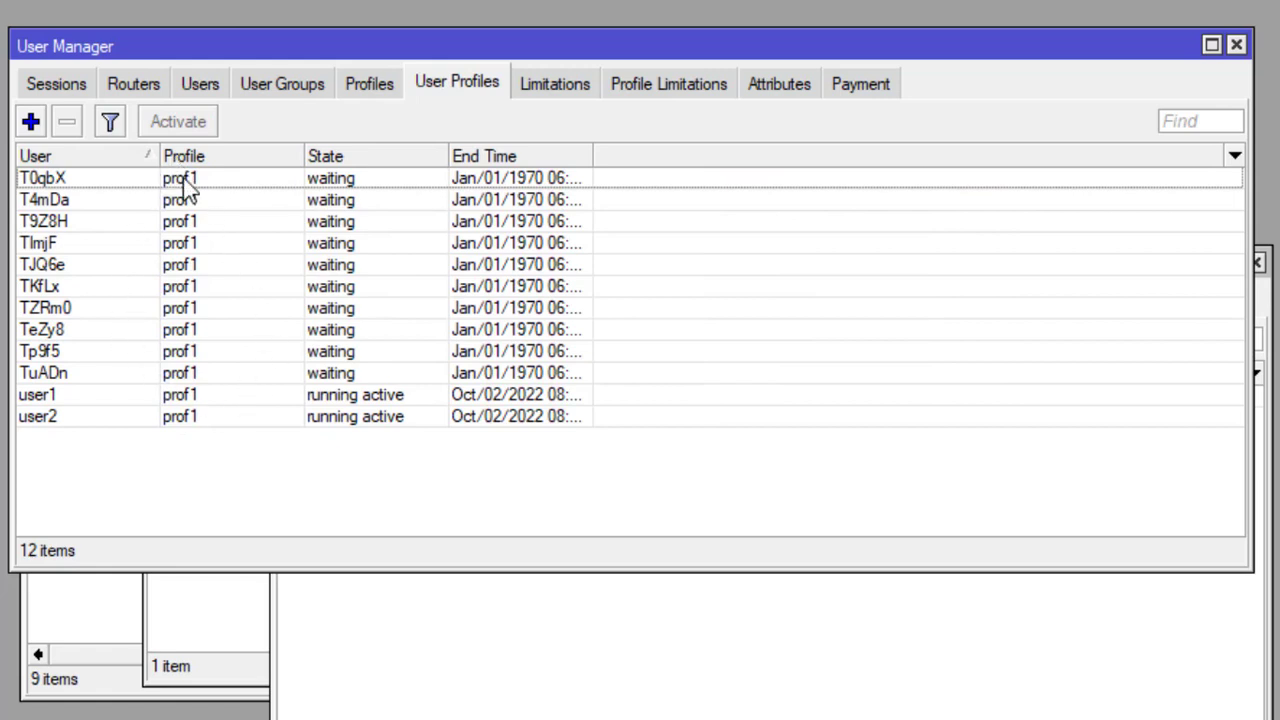
click(198, 88)
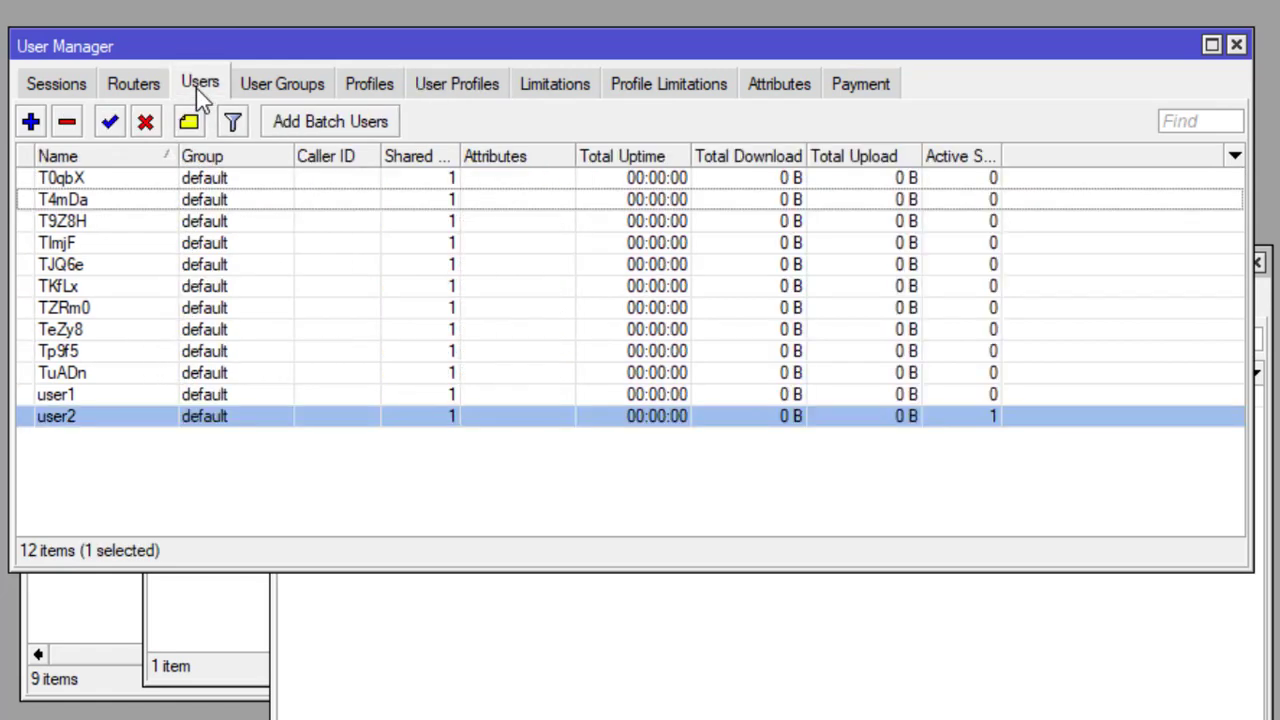